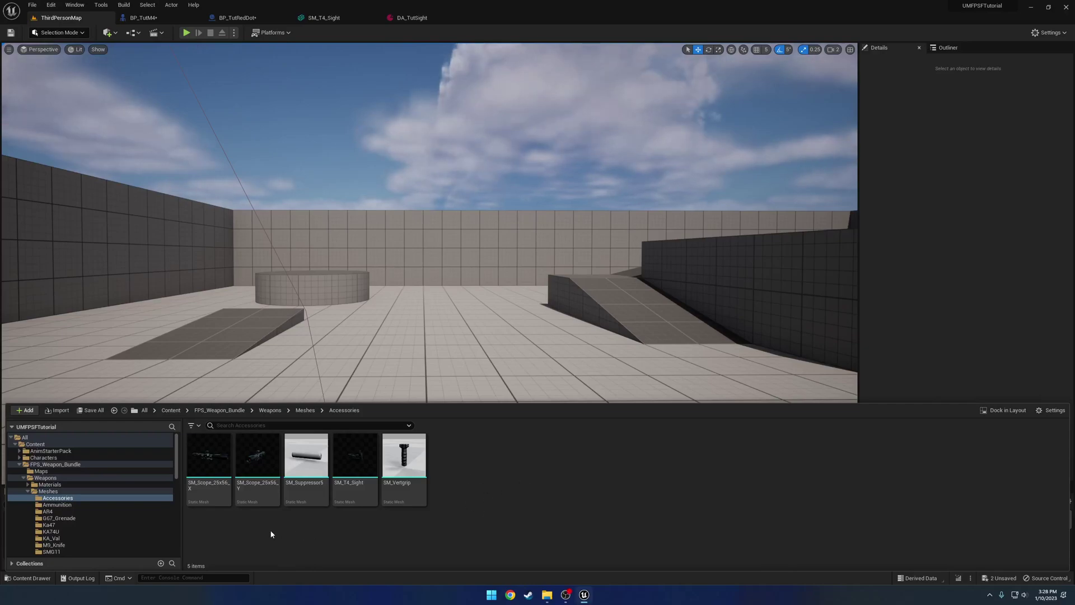
Play-test the level to look at the rifle while aiming down its sight, and stop the session.
{"action": "left_click", "coordinate": [254, 482]}
{"action": "left_click", "coordinate": [355, 476]}
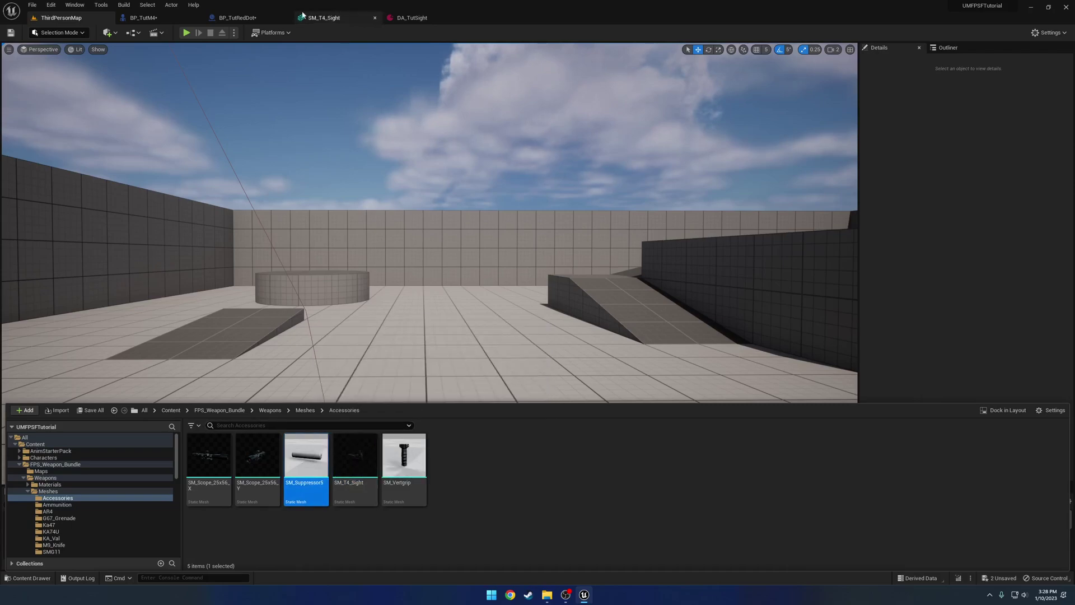
{"action": "left_click", "coordinate": [187, 33]}
{"action": "right_click", "coordinate": [392, 237]}
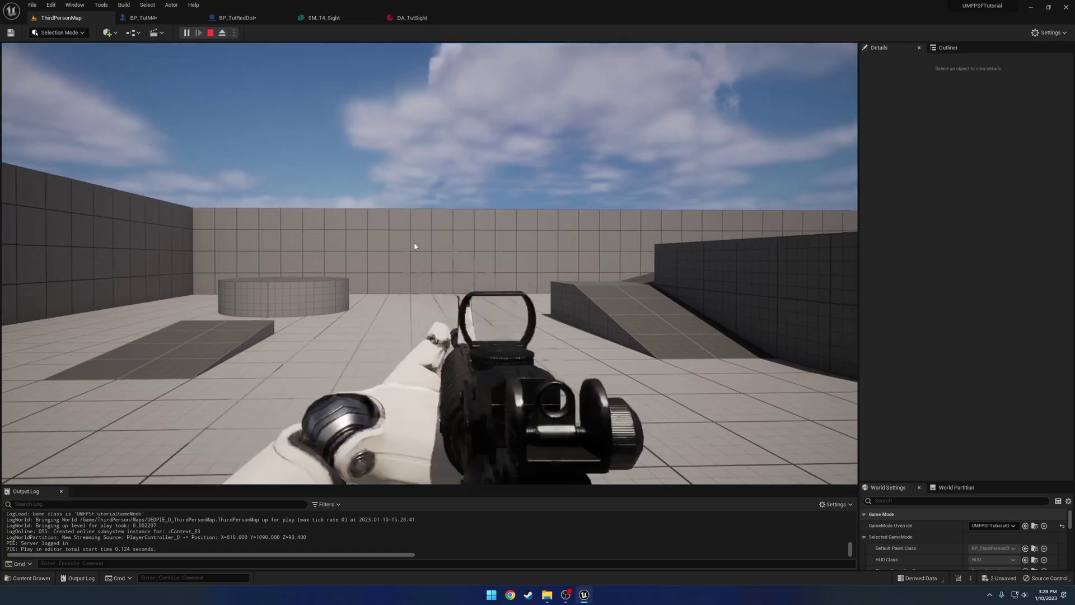
{"action": "key", "text": "Escape"}
Open the Accessories folder inside the project's Tutorial content folder.
{"action": "key", "text": "ctrl+space"}
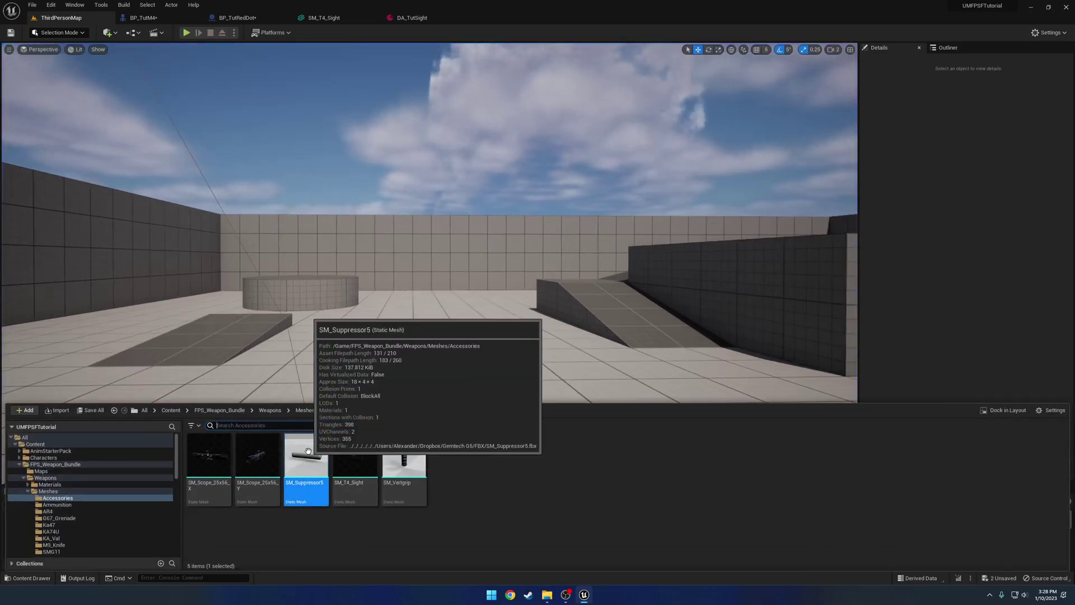
{"action": "left_click", "coordinate": [171, 410]}
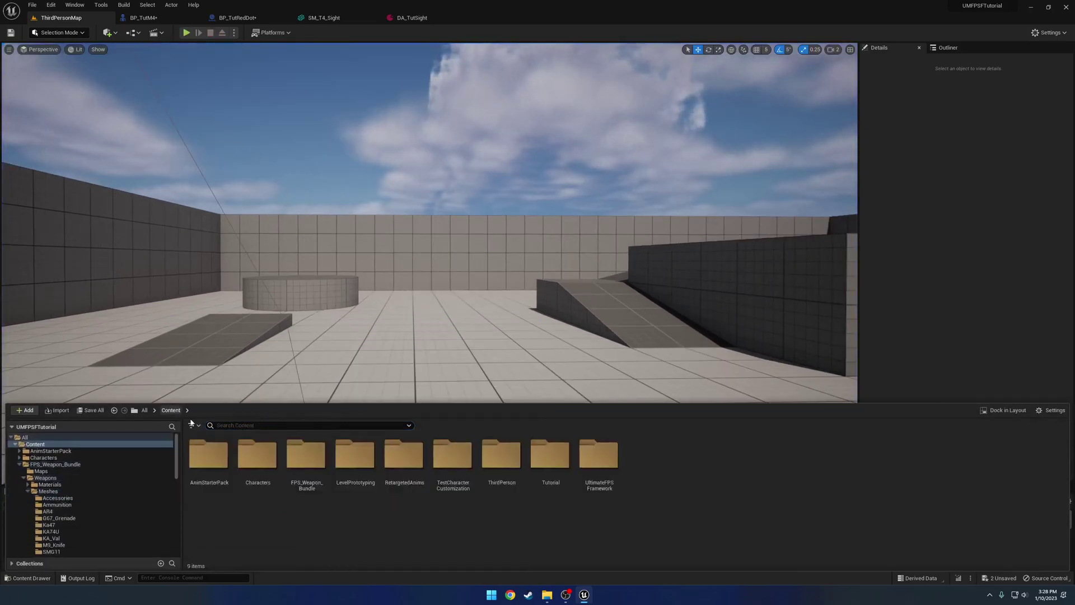
{"action": "double_click", "coordinate": [549, 455]}
{"action": "double_click", "coordinate": [207, 454]}
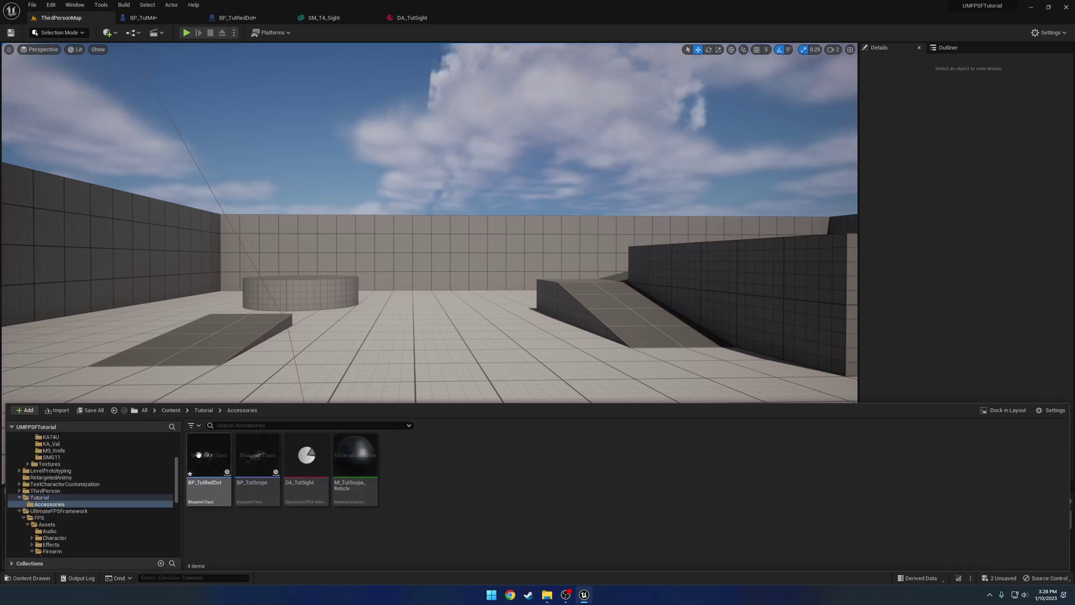
Create a Blueprint class with SKGMuzzle as its parent and name it BP_TutSuppressor.
{"action": "right_click", "coordinate": [482, 499]}
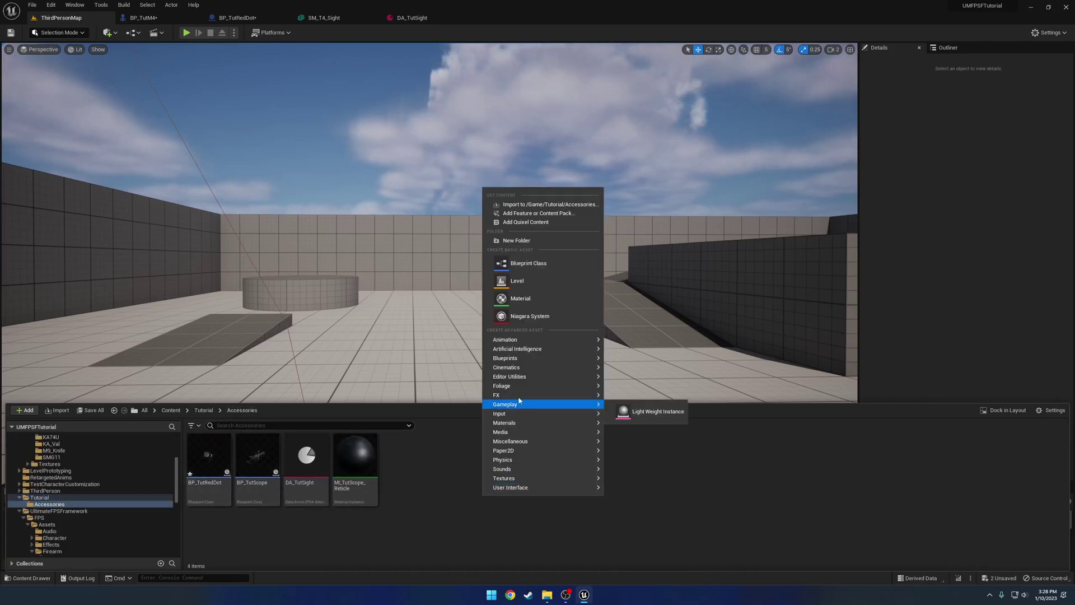
{"action": "left_click", "coordinate": [529, 263]}
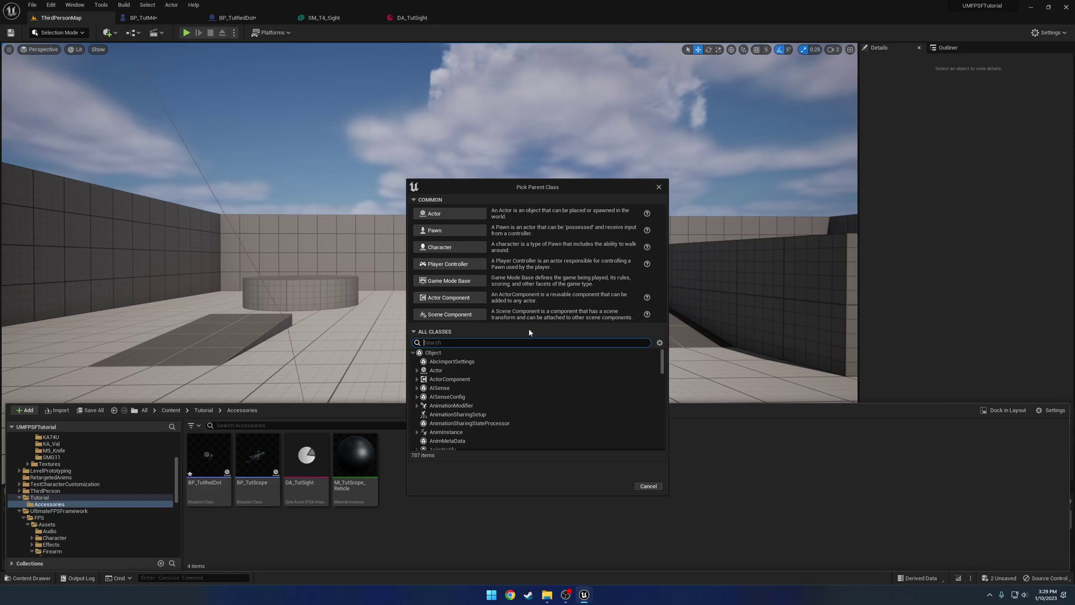
{"action": "type", "text": "skg"}
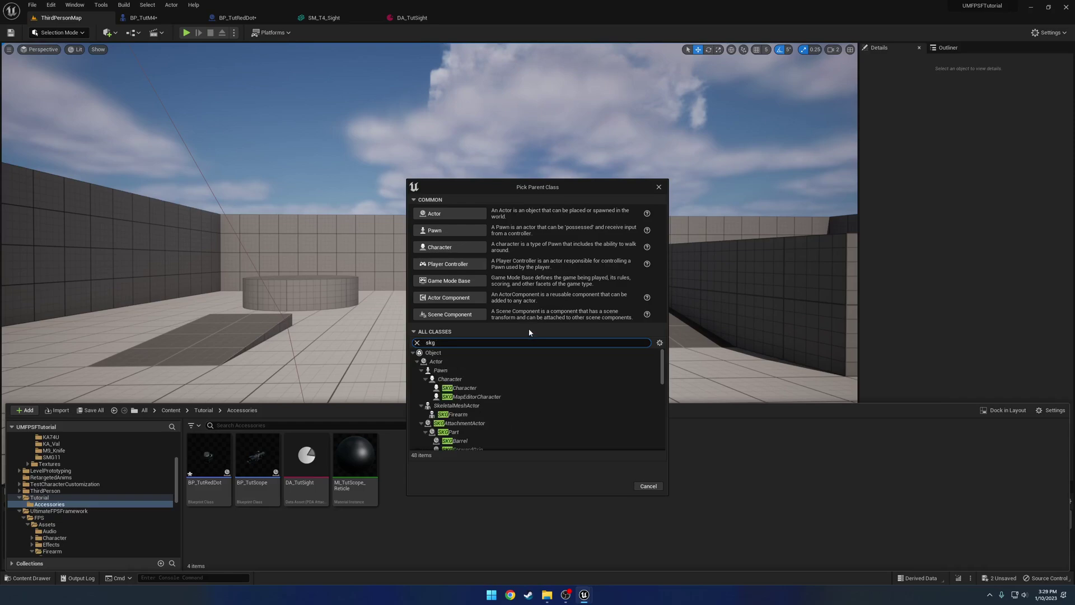
{"action": "scroll", "coordinate": [502, 377], "scroll_direction": "down", "scroll_amount": 1}
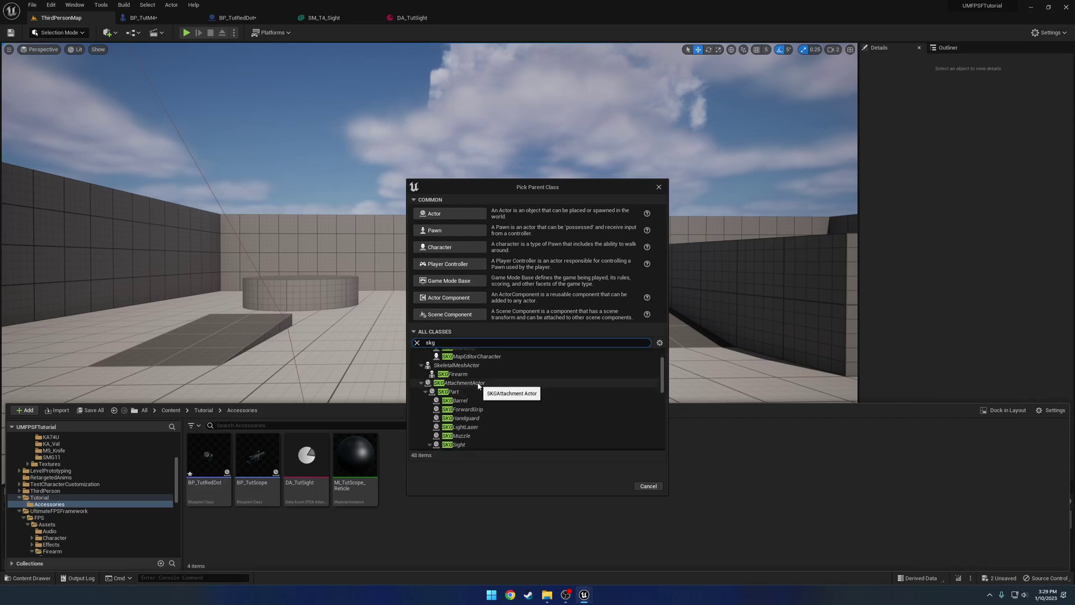
{"action": "scroll", "coordinate": [480, 385], "scroll_direction": "down", "scroll_amount": 1}
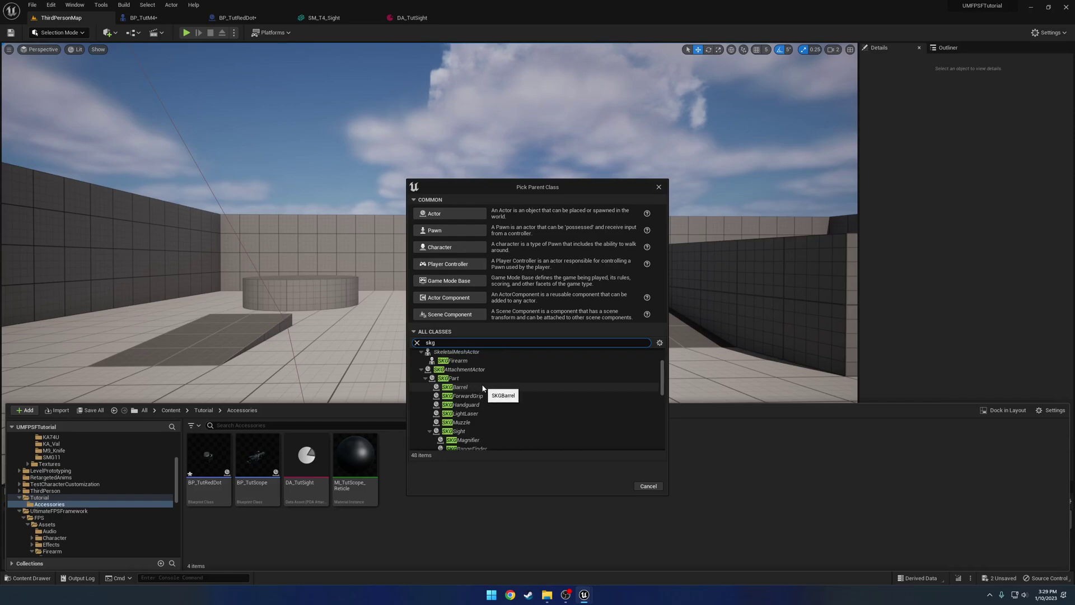
{"action": "left_click", "coordinate": [462, 423]}
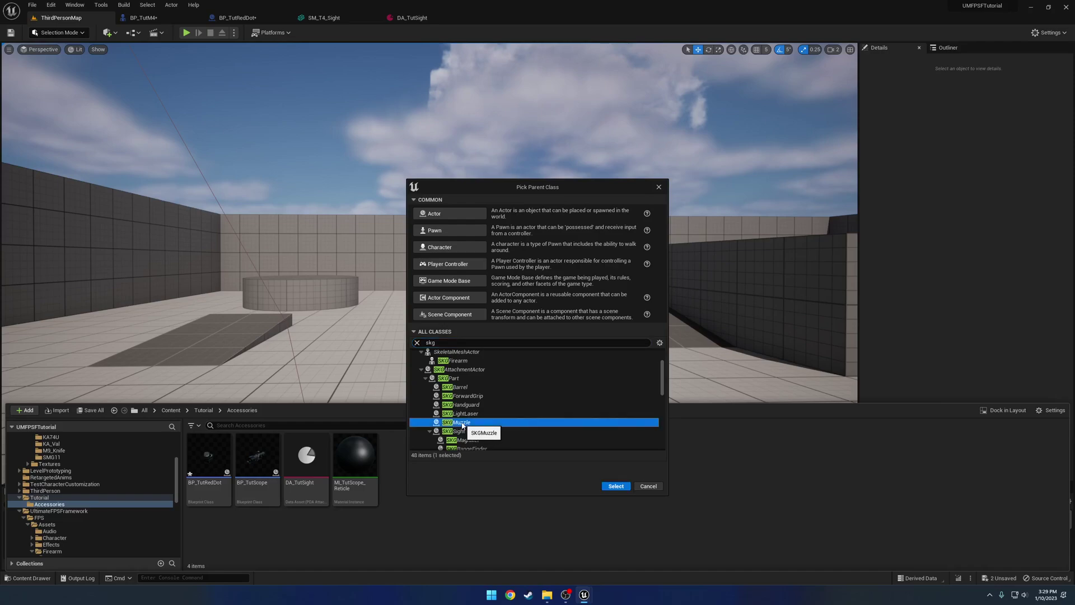
{"action": "left_click", "coordinate": [622, 487]}
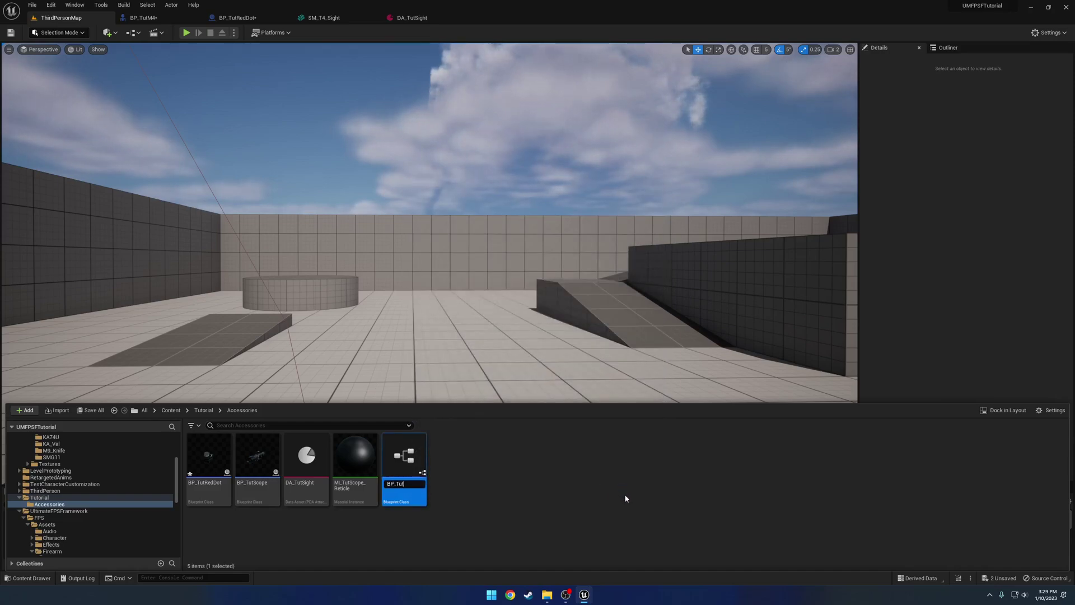
{"action": "key", "text": "Return"}
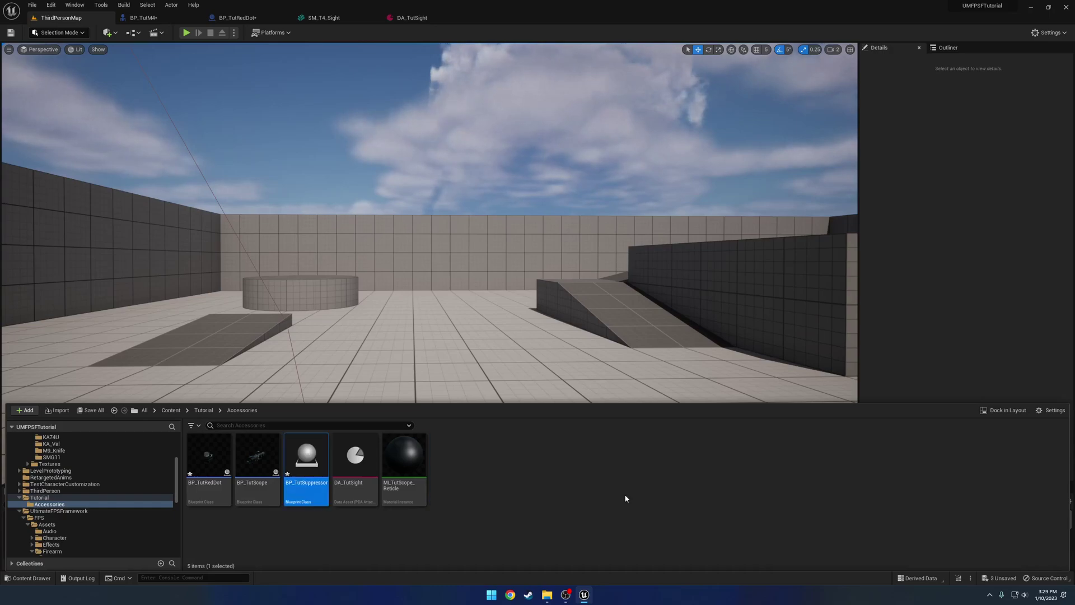
Open BP_TutSuppressor and add a Static Mesh component under the default scene root, using the SM_Suppressor5 mesh.
{"action": "double_click", "coordinate": [303, 465]}
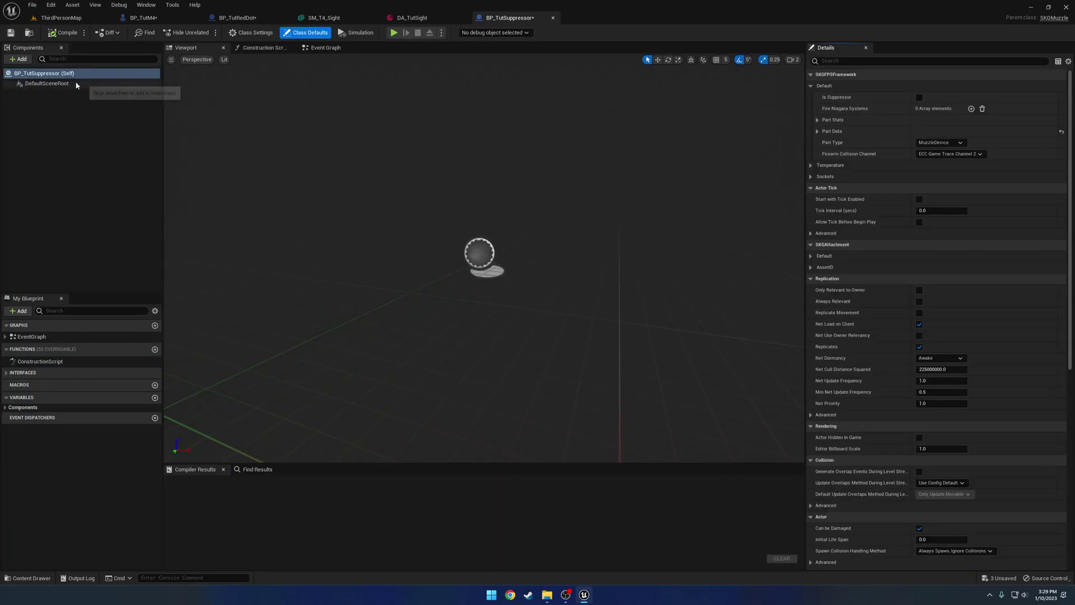
{"action": "left_click", "coordinate": [47, 83]}
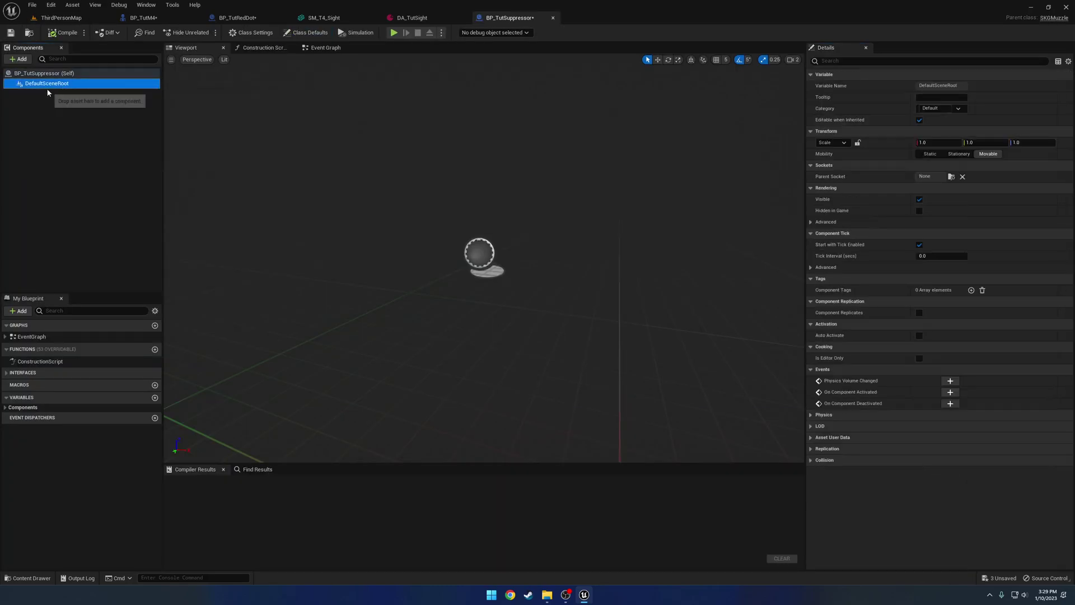
{"action": "left_click", "coordinate": [20, 59]}
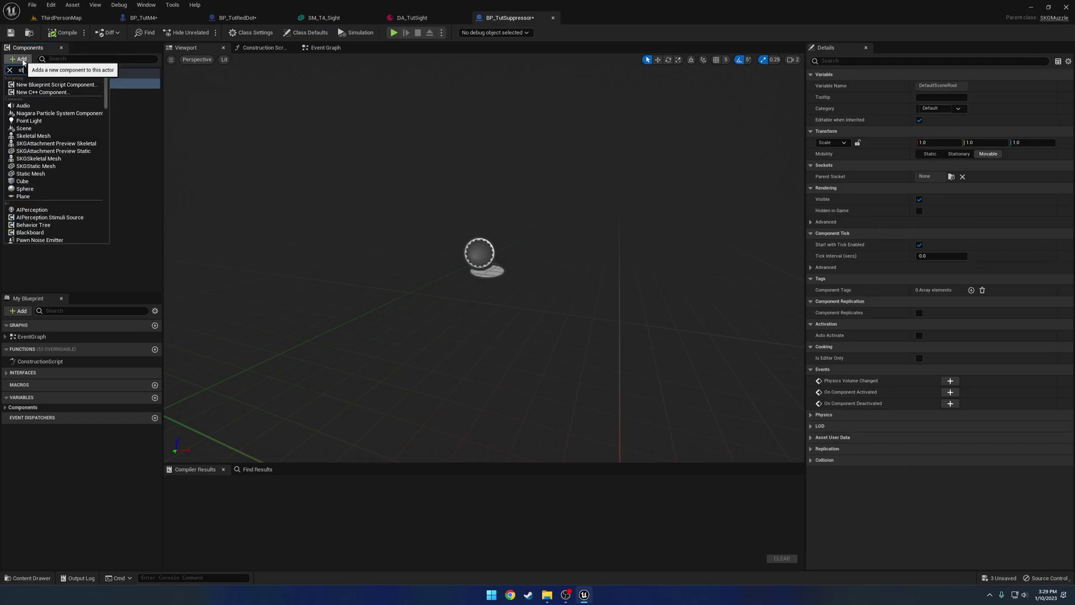
{"action": "left_click", "coordinate": [33, 158]}
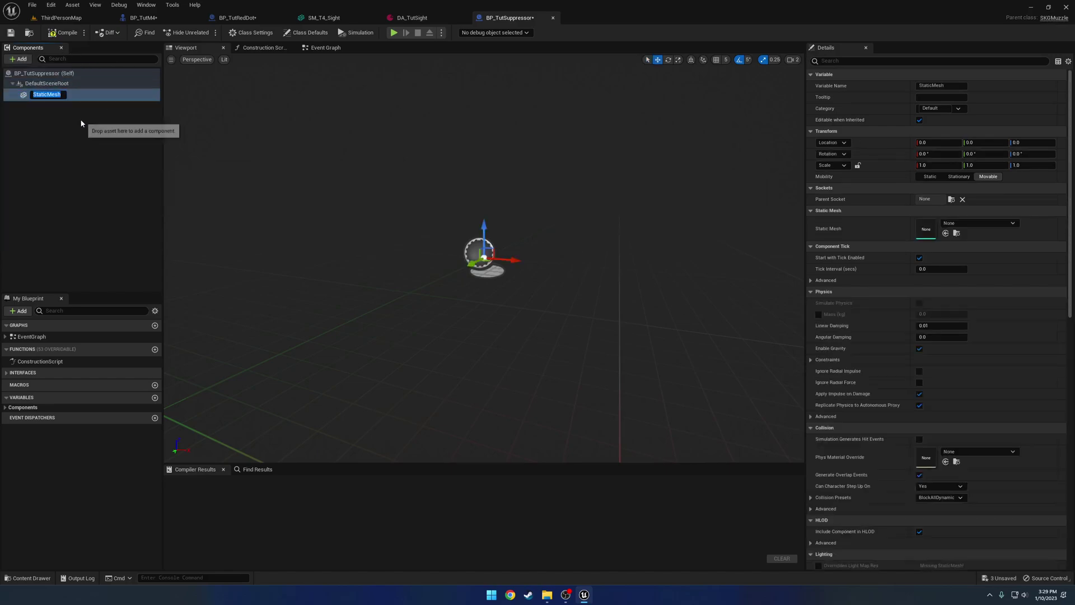
{"action": "left_click", "coordinate": [998, 224]}
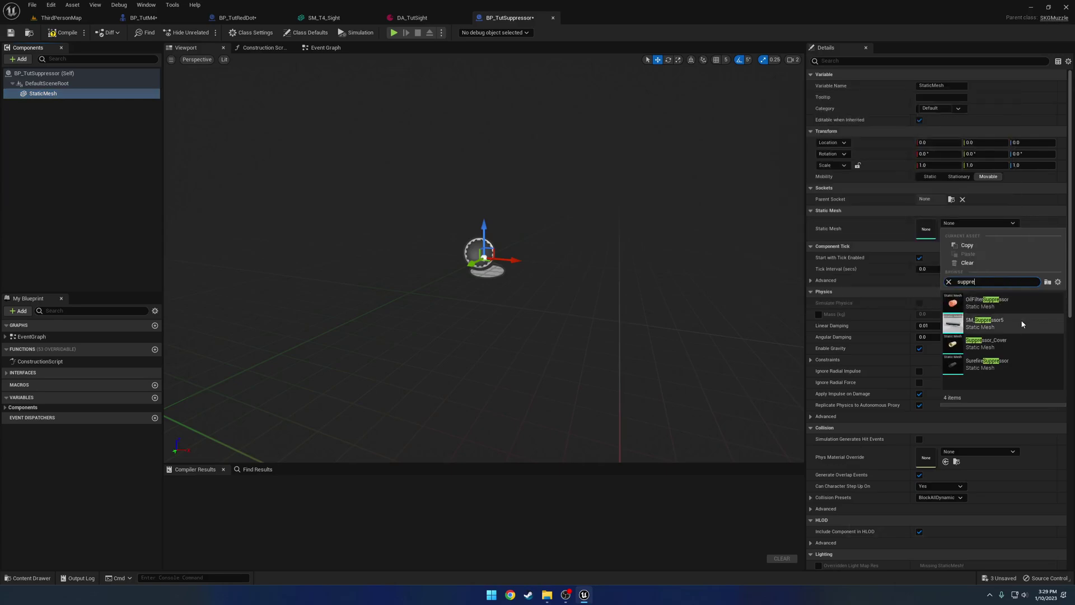
{"action": "left_click", "coordinate": [999, 322]}
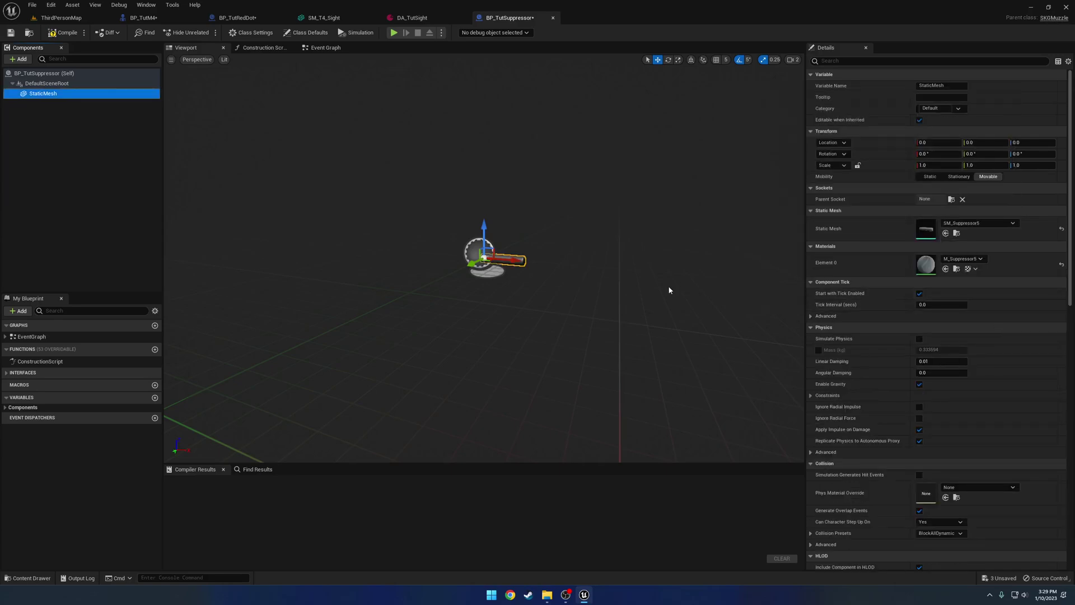
Rotate the suppressor mesh 90° about Z so that it lies along the Y axis, and compile the blueprint.
{"action": "key", "text": "f"}
{"action": "right_click_drag", "start_coordinate": [569, 254], "coordinate": [503, 291]}
{"action": "key", "text": "e"}
{"action": "left_click_drag", "start_coordinate": [507, 297], "coordinate": [521, 253]}
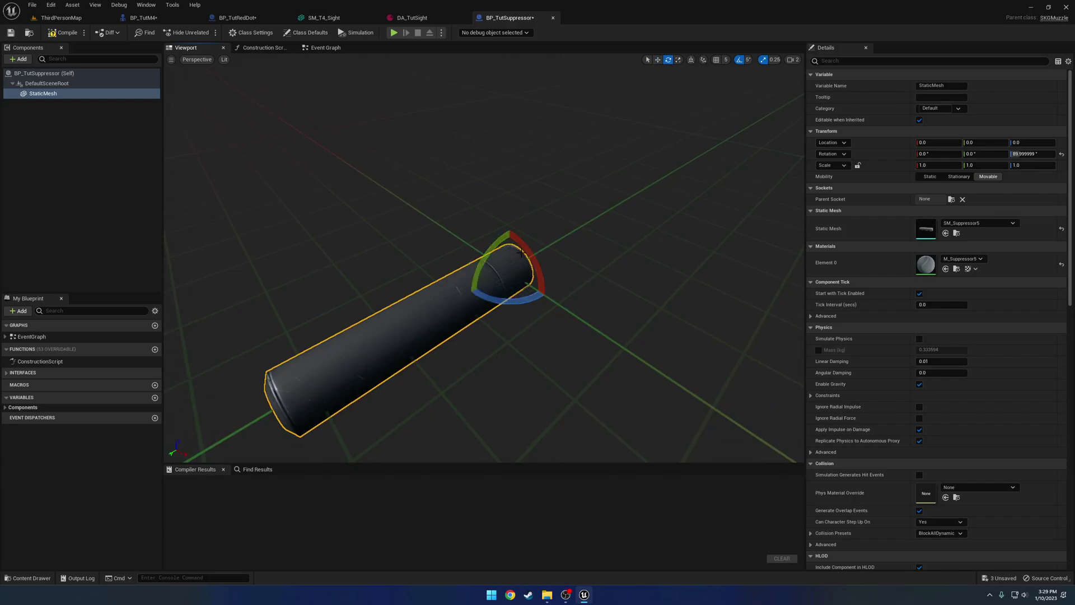
{"action": "left_click", "coordinate": [63, 33]}
Enable Is Suppressor in the BP_TutSuppressor class defaults and compile.
{"action": "right_click_drag", "start_coordinate": [392, 252], "coordinate": [420, 325]}
{"action": "left_click", "coordinate": [44, 73]}
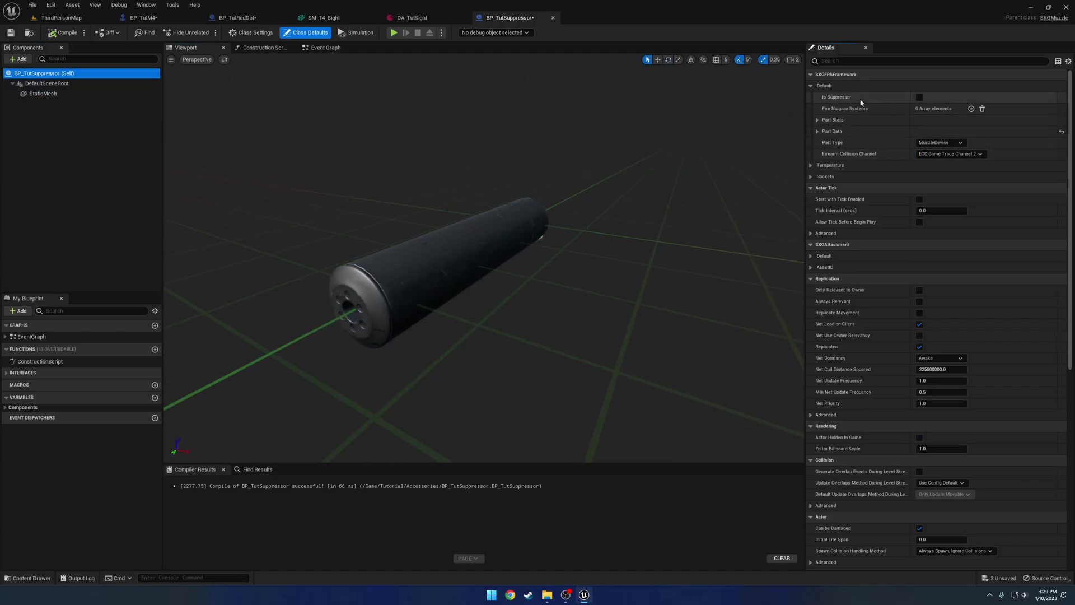
{"action": "left_click", "coordinate": [919, 98]}
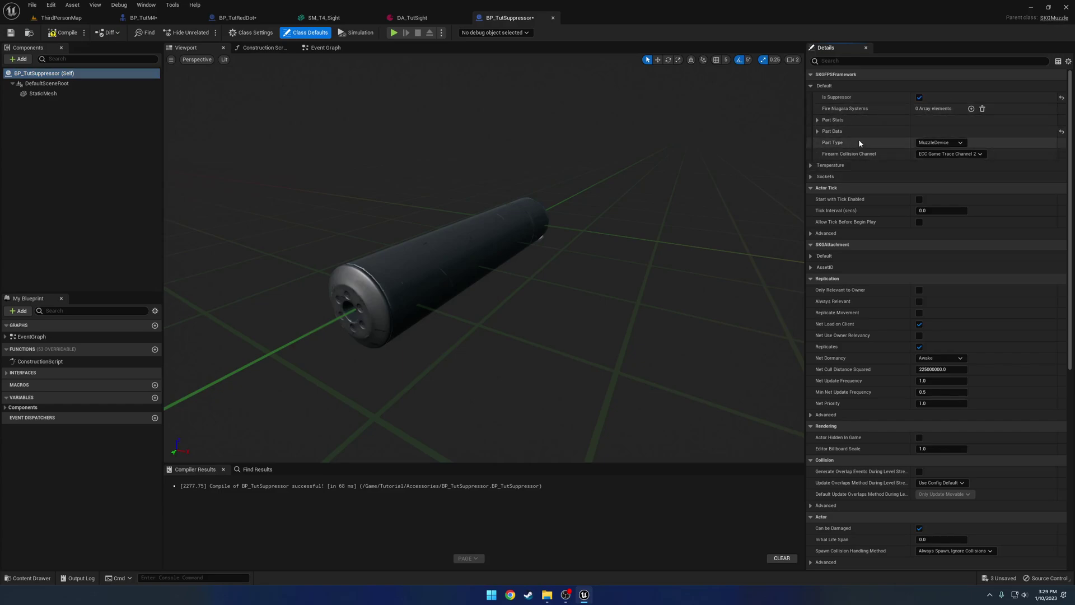
{"action": "left_click", "coordinate": [64, 33]}
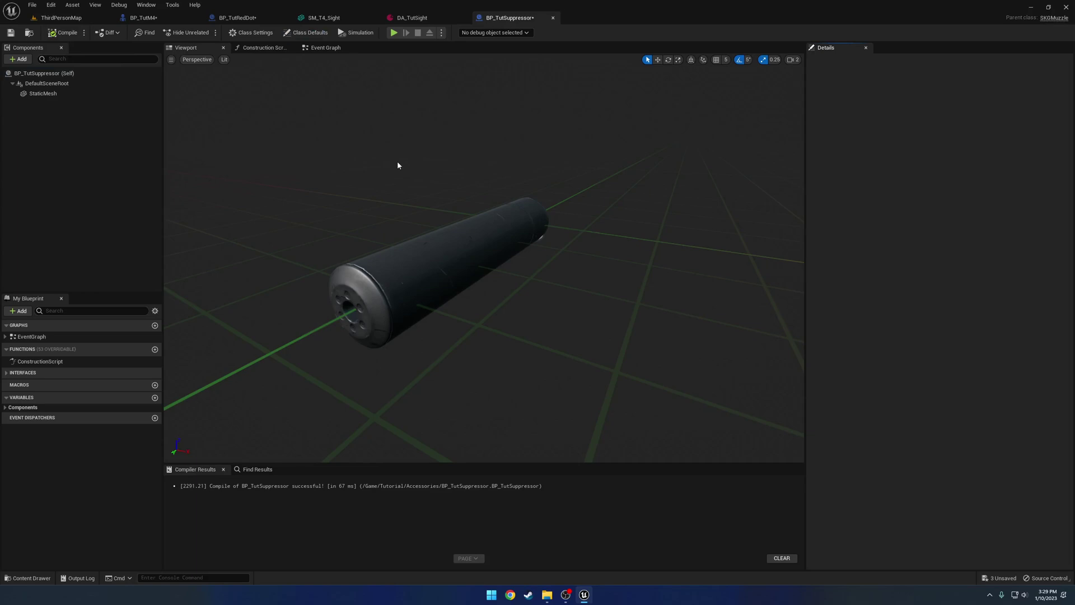
Add the component tag SKGAttachment to the suppressor's static mesh component and compile the blueprint.
{"action": "left_click", "coordinate": [420, 252]}
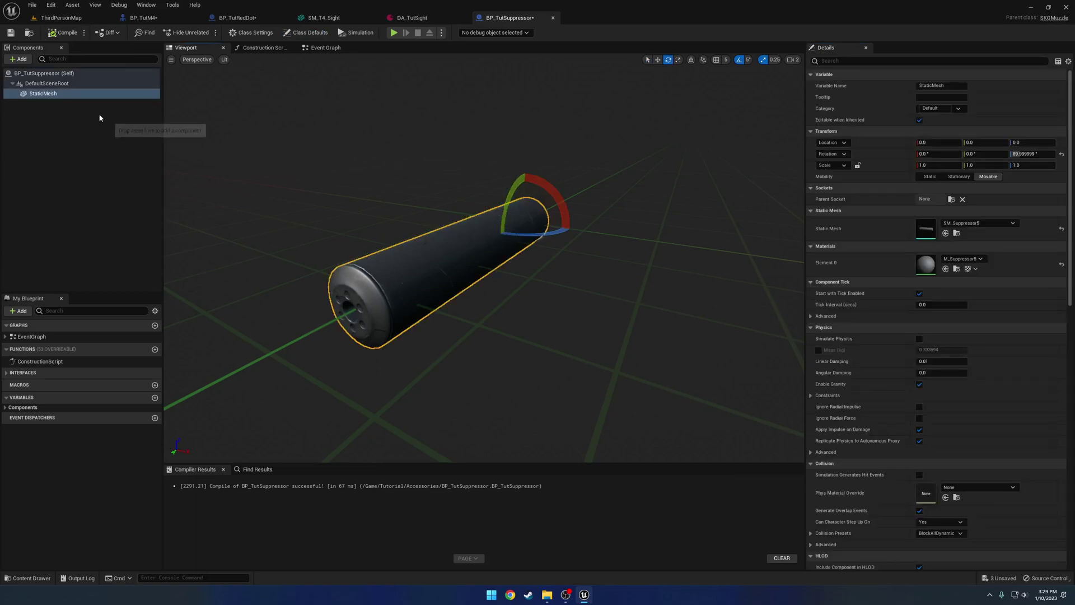
{"action": "left_click", "coordinate": [856, 61]}
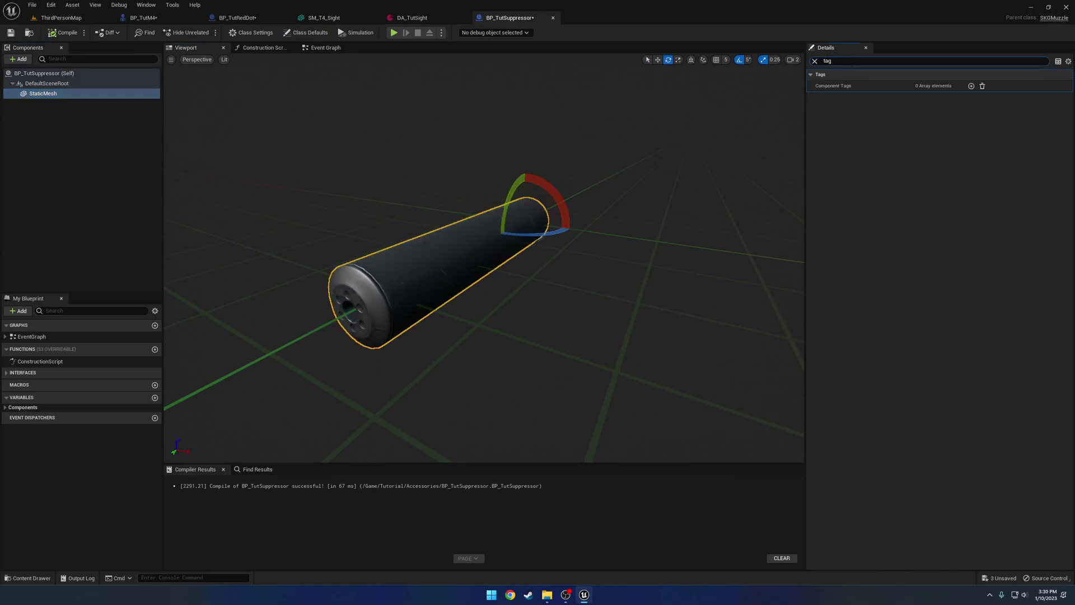
{"action": "left_click", "coordinate": [971, 87]}
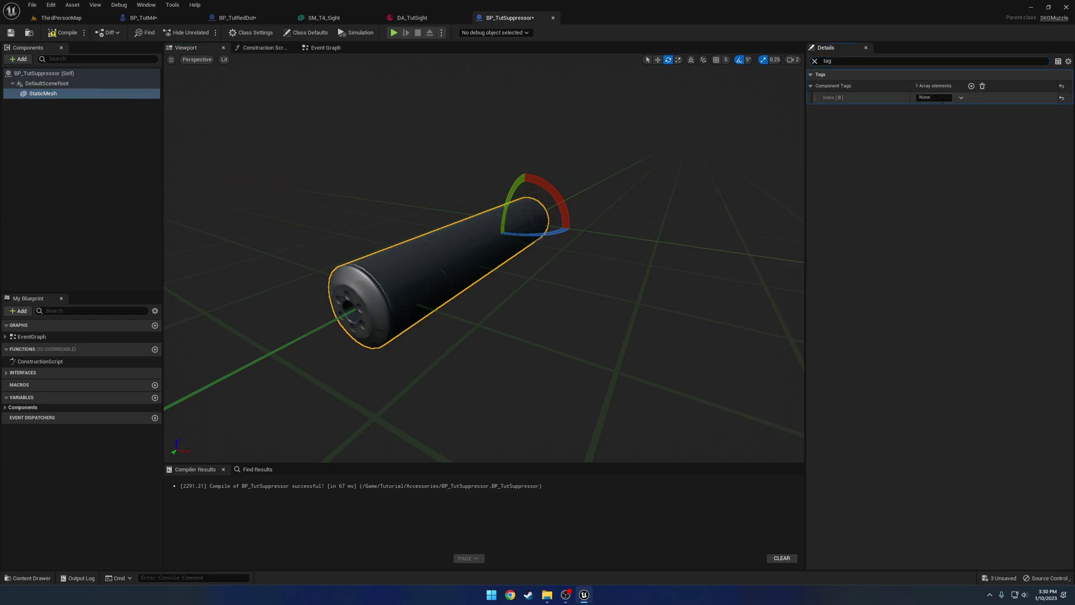
{"action": "type", "text": "SKGAtta"}
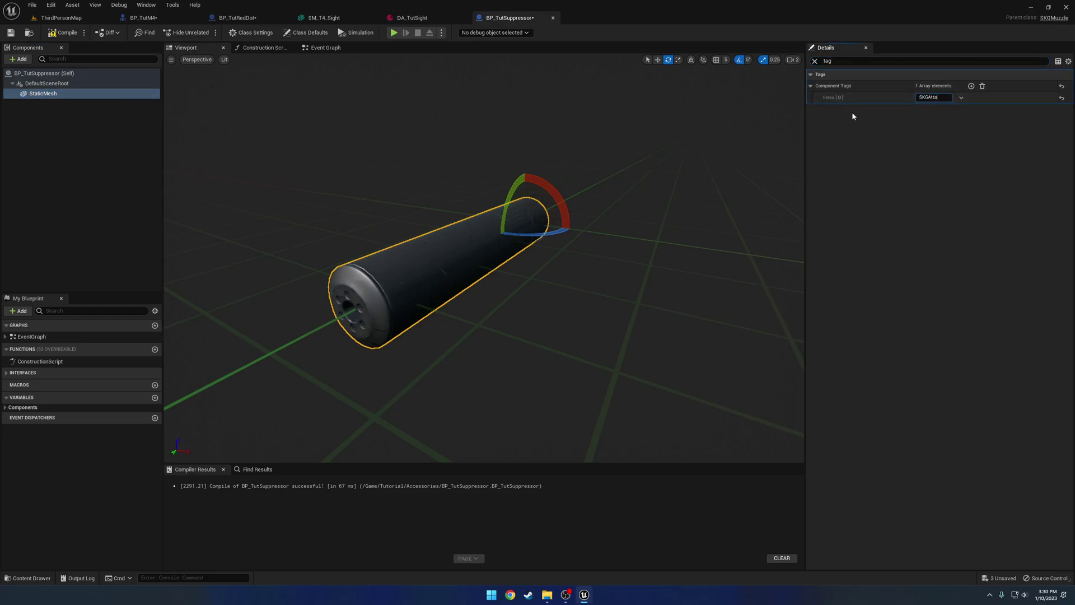
{"action": "type", "text": "chment"}
{"action": "key", "text": "Return"}
{"action": "left_click", "coordinate": [815, 61]}
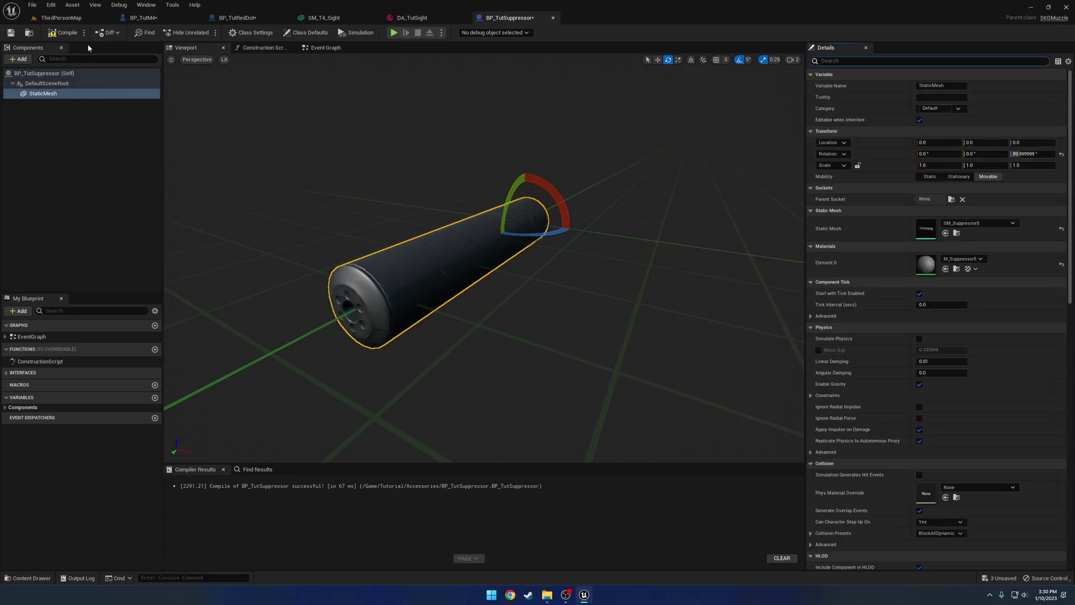
{"action": "left_click", "coordinate": [64, 32]}
Locate the component's SM_Suppressor5 asset, open it in the mesh editor and reduce the viewport camera speed to 1.
{"action": "left_click", "coordinate": [45, 73]}
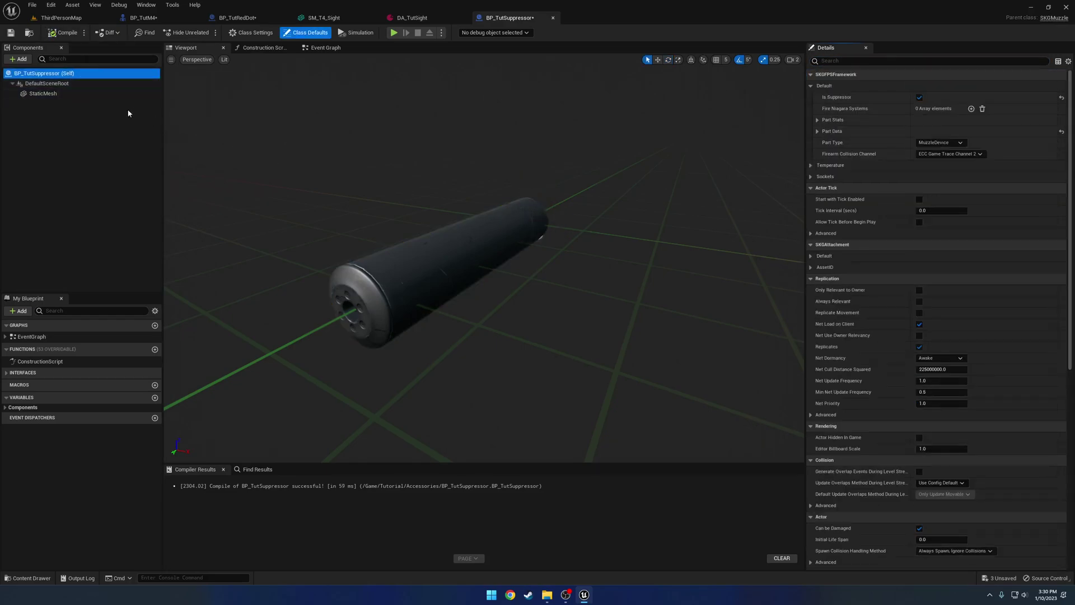
{"action": "left_click", "coordinate": [115, 93]}
{"action": "key", "text": "e"}
{"action": "left_click", "coordinate": [956, 233]}
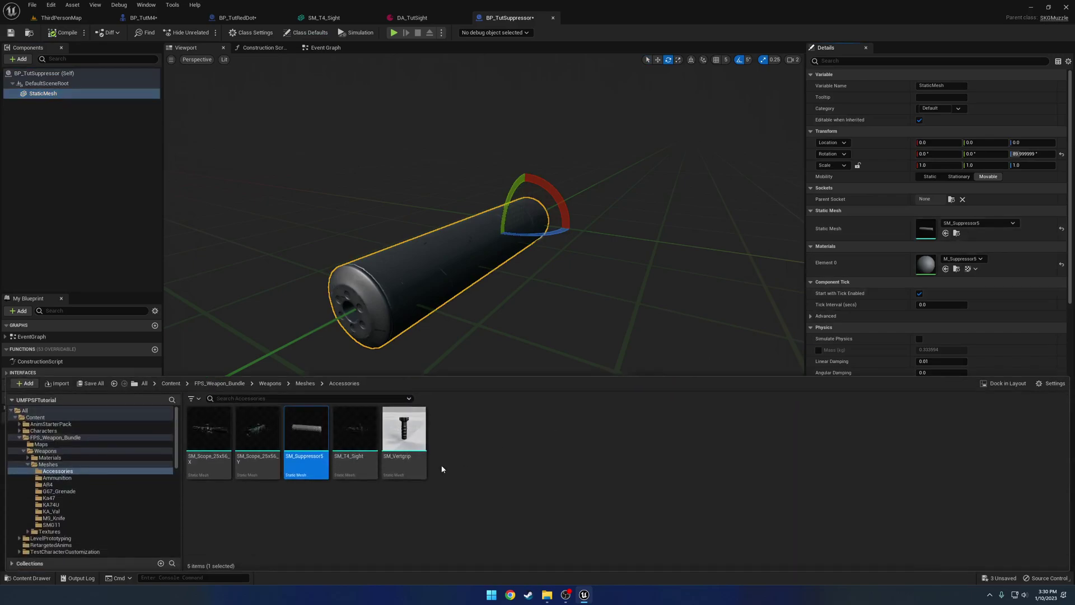
{"action": "double_click", "coordinate": [307, 430]}
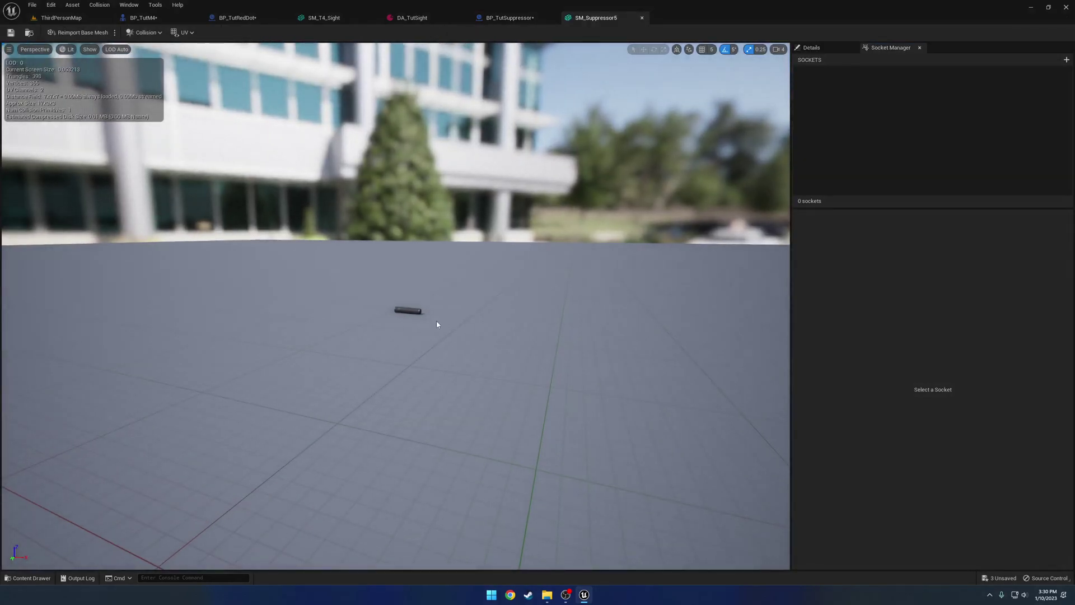
{"action": "left_click", "coordinate": [779, 49]}
{"action": "left_click", "coordinate": [934, 78]}
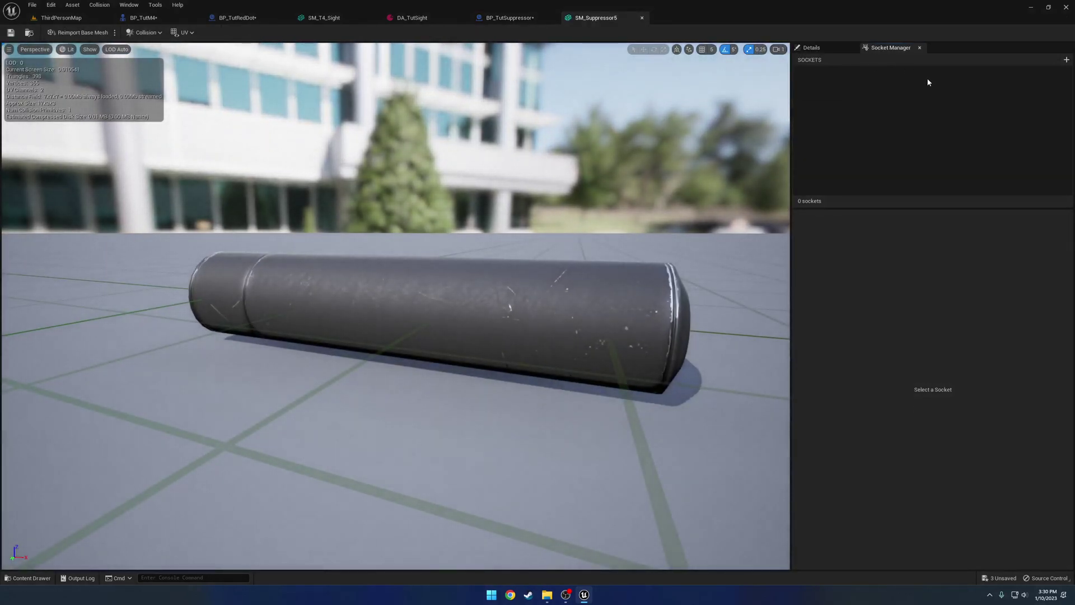
Add a socket named S_Muzzle to the SM_Suppressor5 mesh.
{"action": "left_click", "coordinate": [1066, 59]}
{"action": "type", "text": "S_Muzzle"}
{"action": "key", "text": "Return"}
Move the S_Muzzle socket along X to about 21.15, just beyond the suppressor's front end, and save and close the mesh.
{"action": "mouse_move", "coordinate": [280, 305]}
{"action": "right_mouse_down"}
{"action": "mouse_move", "coordinate": [392, 343]}
{"action": "mouse_move", "coordinate": [280, 305]}
{"action": "right_mouse_up"}
{"action": "left_click_drag", "start_coordinate": [271, 296], "coordinate": [711, 305]}
{"action": "right_click_drag", "start_coordinate": [711, 306], "coordinate": [728, 300]}
{"action": "key", "text": "e"}
{"action": "key", "text": "w"}
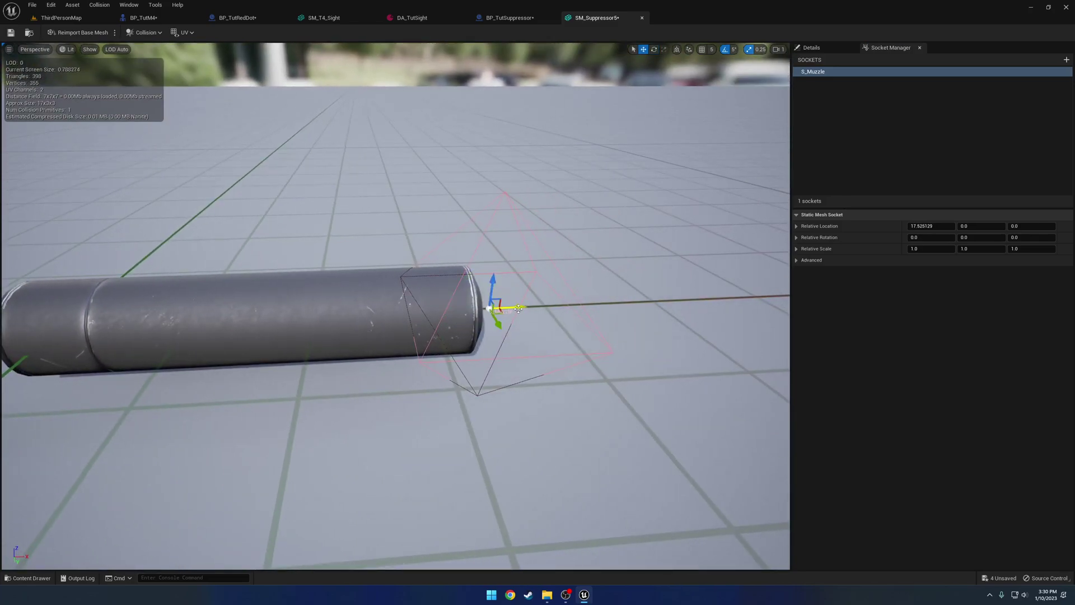
{"action": "right_click_drag", "start_coordinate": [598, 288], "coordinate": [486, 298]}
{"action": "left_click_drag", "start_coordinate": [481, 328], "coordinate": [772, 346]}
{"action": "right_click_drag", "start_coordinate": [772, 345], "coordinate": [781, 320]}
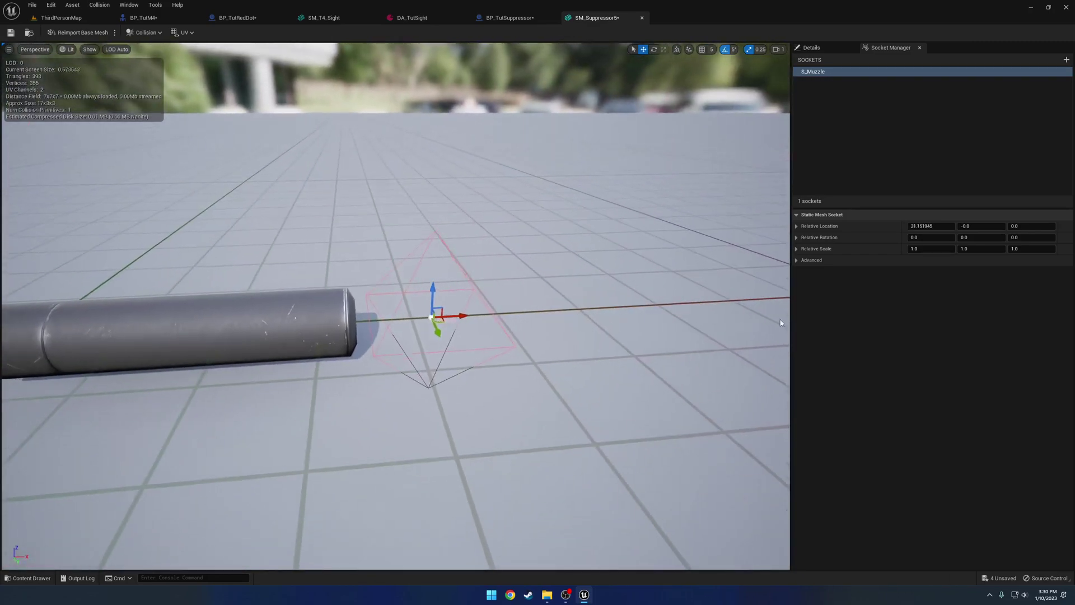
{"action": "left_click", "coordinate": [11, 33]}
{"action": "left_click", "coordinate": [643, 17]}
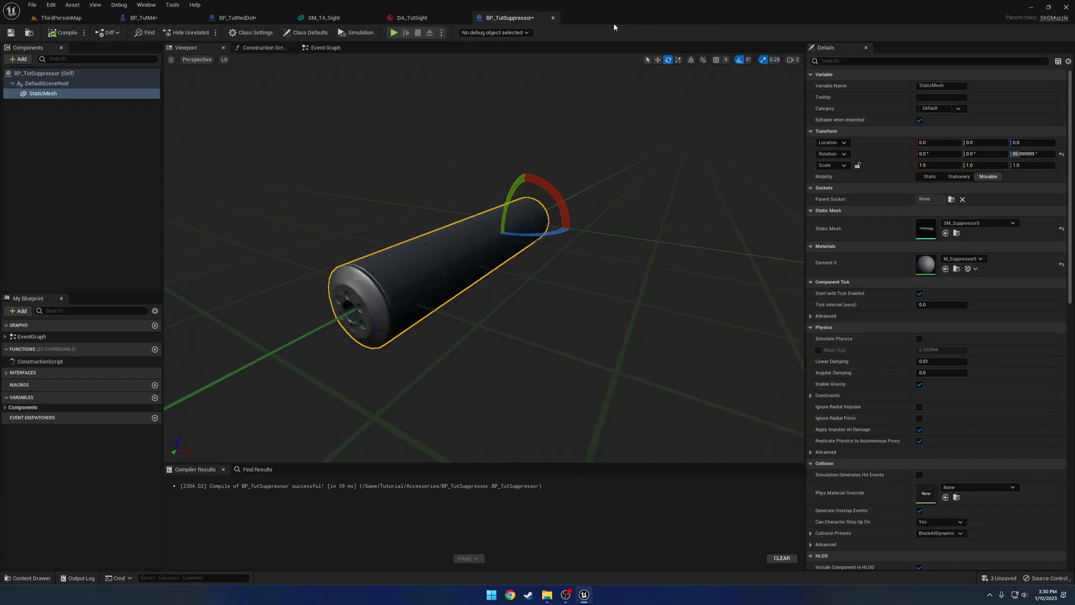
Add an SKGAttachment component to the BP_TutM4 rifle blueprint and parent it directly to the skeletal mesh component.
{"action": "mouse_move", "coordinate": [603, 197]}
{"action": "right_mouse_down"}
{"action": "mouse_move", "coordinate": [667, 194]}
{"action": "mouse_move", "coordinate": [603, 197]}
{"action": "right_mouse_up"}
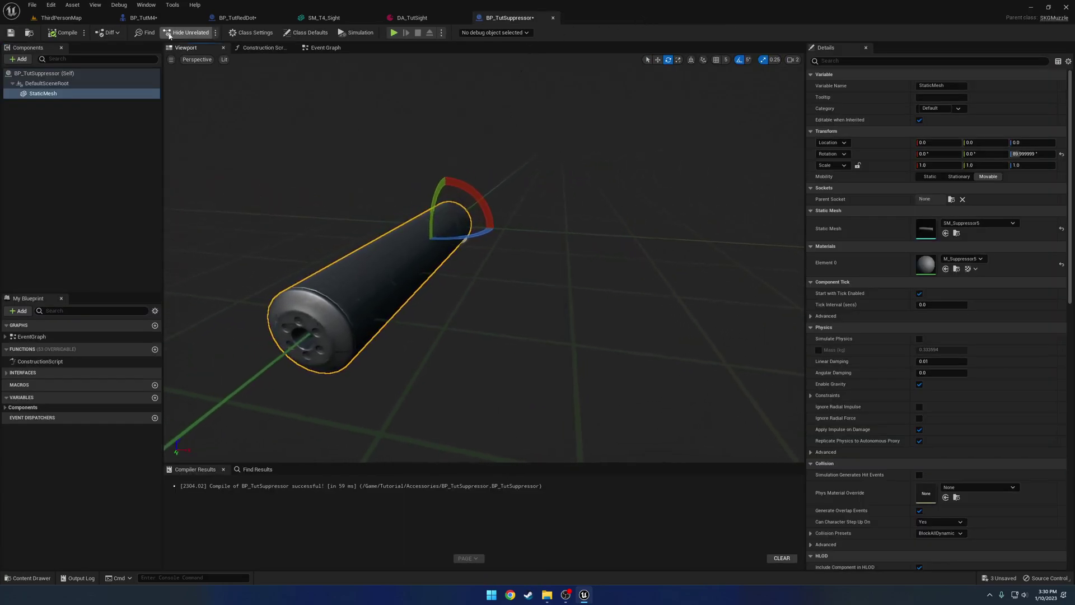
{"action": "left_click", "coordinate": [143, 17]}
{"action": "left_click", "coordinate": [20, 59]}
{"action": "type", "text": "attach"}
{"action": "left_click", "coordinate": [53, 87]}
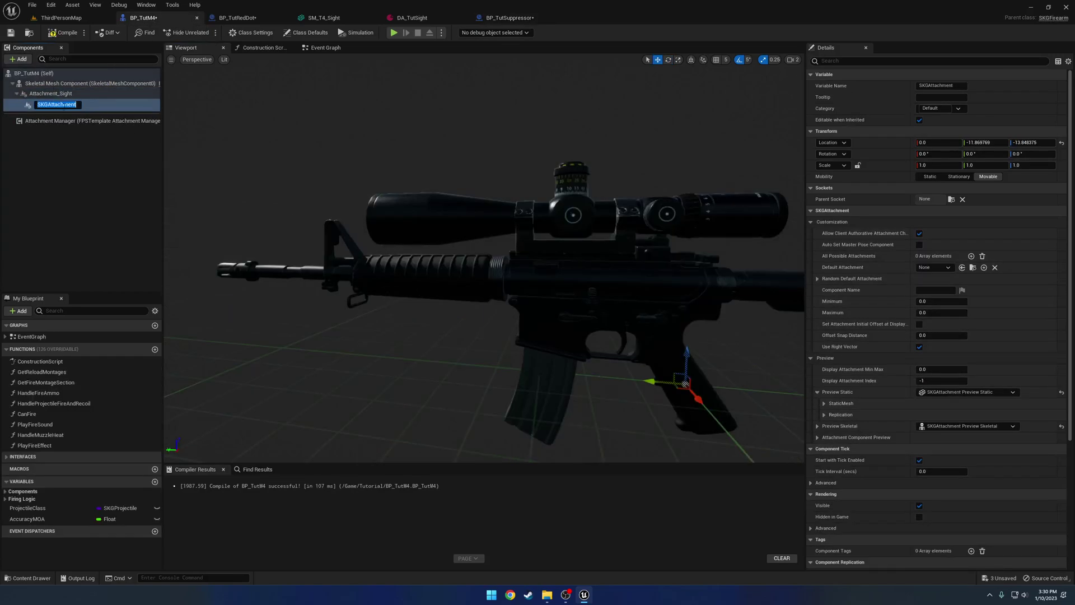
{"action": "left_click", "coordinate": [83, 136]}
{"action": "left_click_drag", "start_coordinate": [67, 105], "coordinate": [64, 85]}
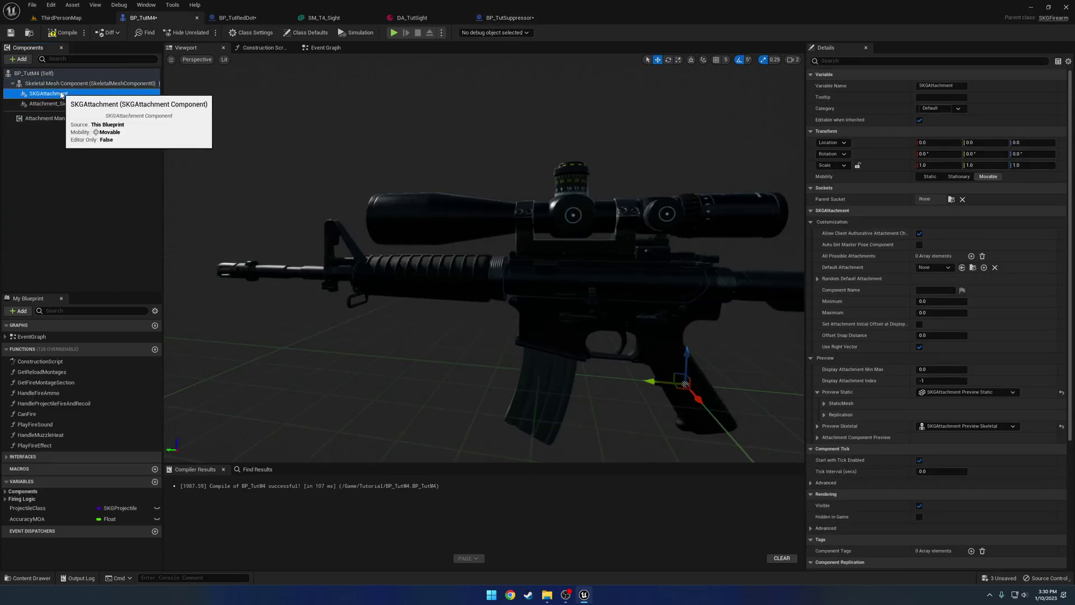
Rename the new attachment component Attachment_Muzzle and add one element to its All Possible Attachments array.
{"action": "key", "text": "F2"}
{"action": "type", "text": "Attachment_M"}
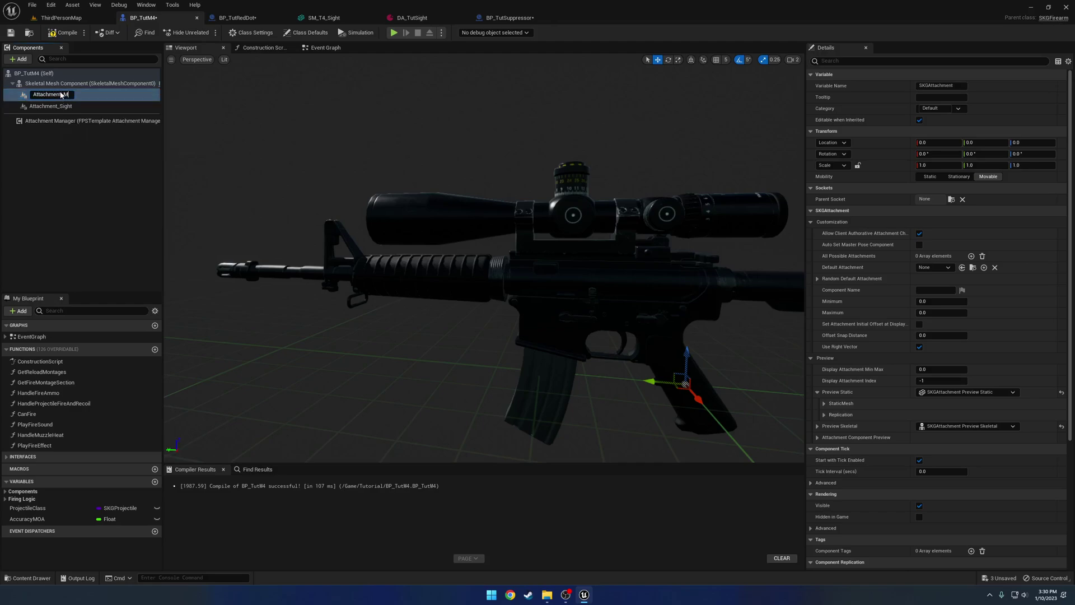
{"action": "type", "text": "uzzle"}
{"action": "key", "text": "Return"}
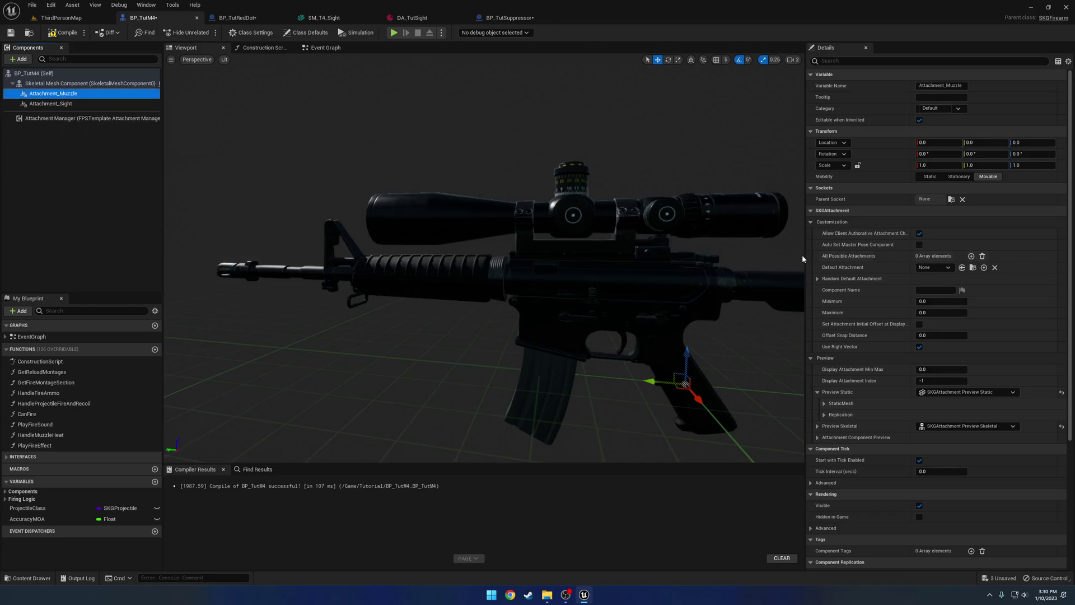
{"action": "left_click", "coordinate": [971, 257]}
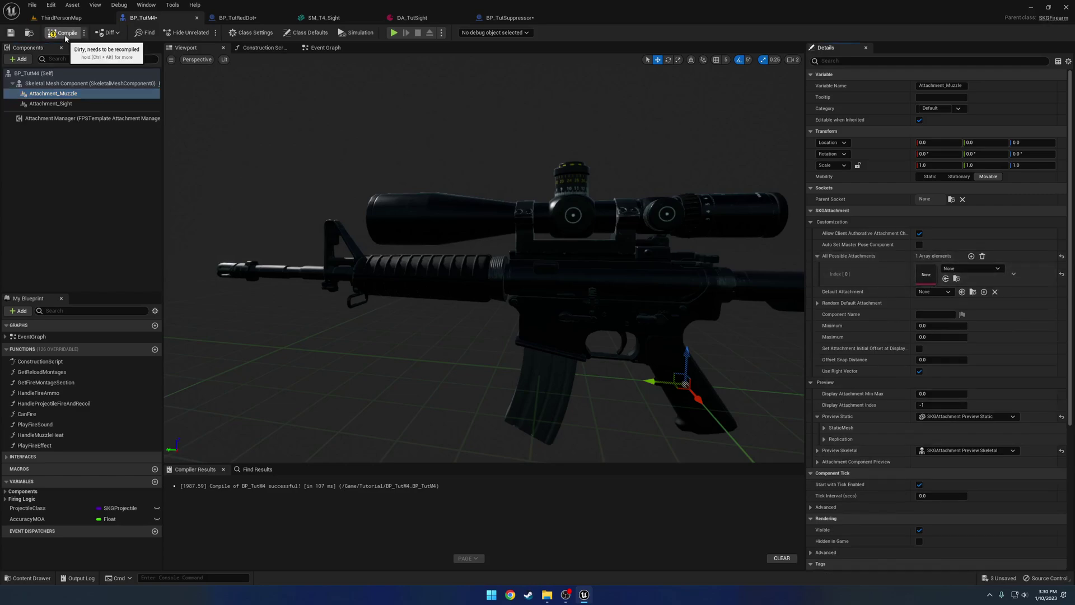
Return to ThirdPersonMap and open the Content/Tutorial/Accessories folder in the content drawer.
{"action": "left_click", "coordinate": [61, 18]}
{"action": "key", "text": "ctrl+space"}
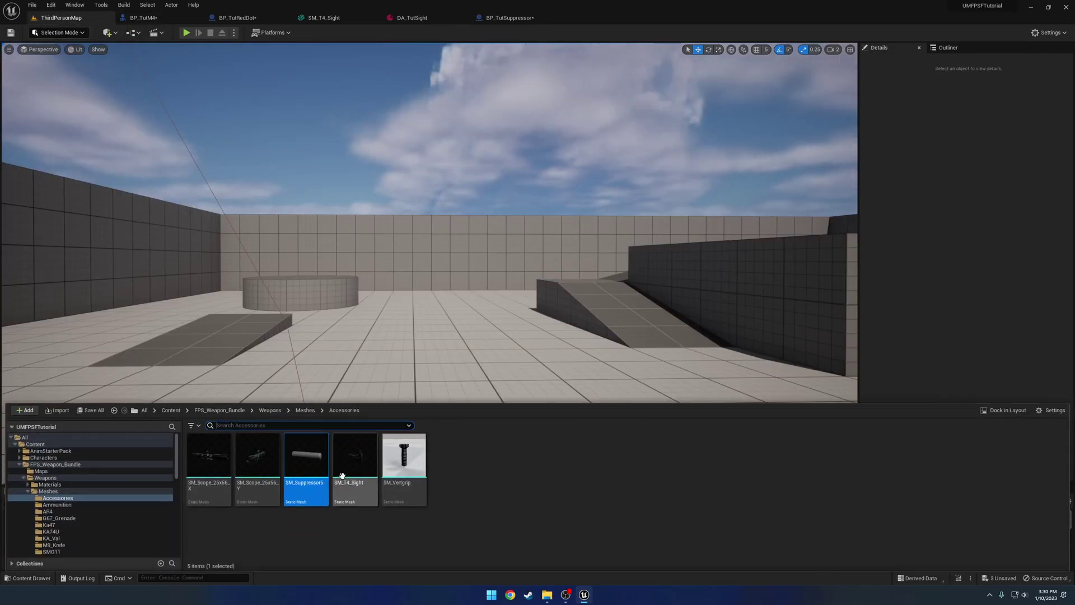
{"action": "left_click", "coordinate": [171, 410]}
{"action": "double_click", "coordinate": [540, 465]}
{"action": "double_click", "coordinate": [209, 453]}
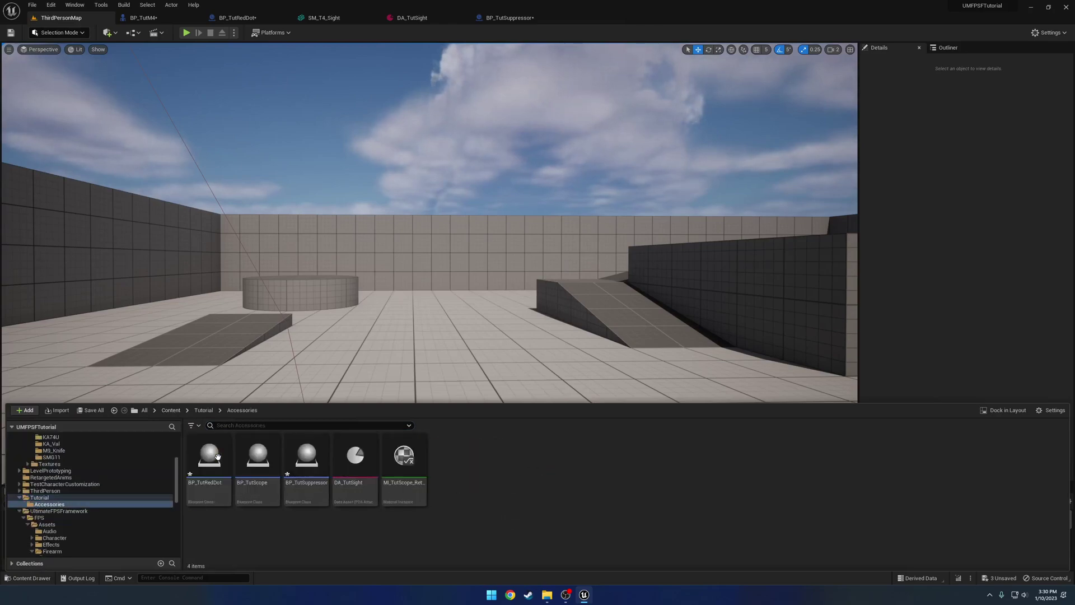
Create a data asset of class PDA_AttachmentCompatibility named DA_TutMuzzle in the Accessories folder.
{"action": "right_click", "coordinate": [515, 473]}
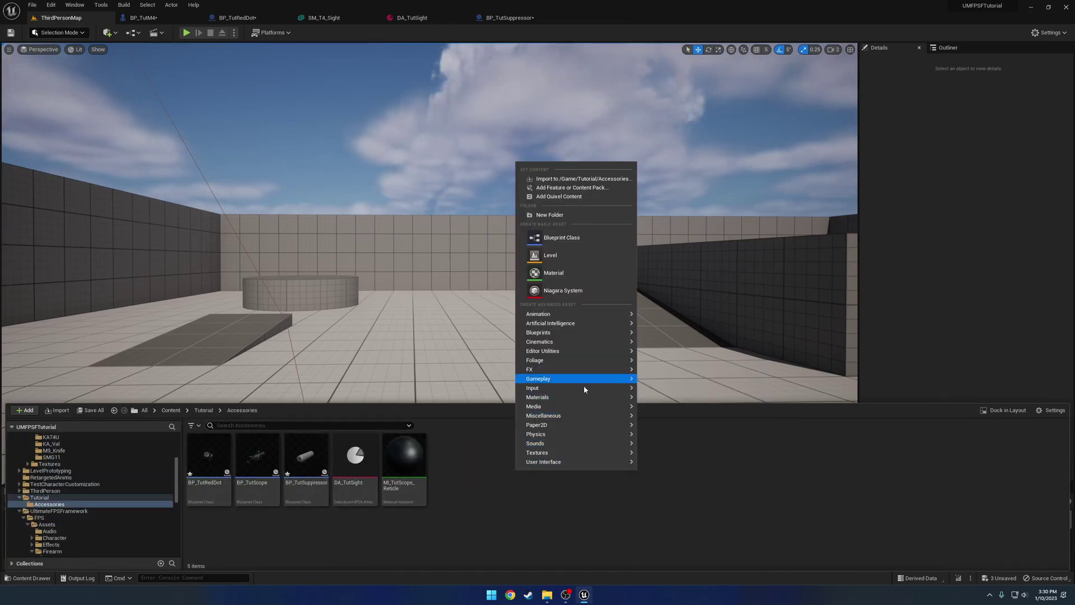
{"action": "mouse_move", "coordinate": [584, 424]}
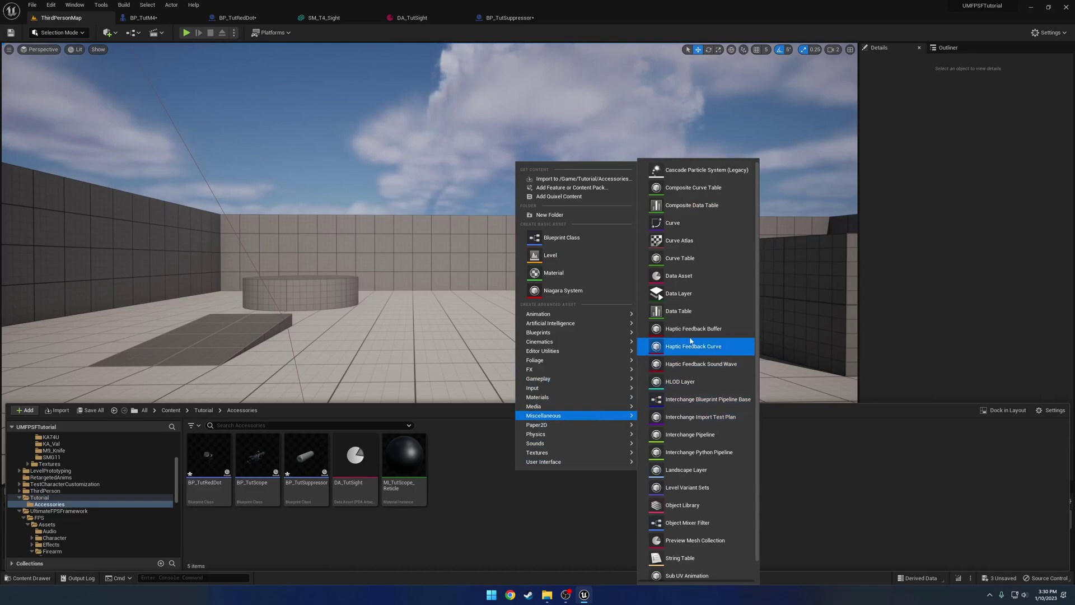
{"action": "left_click", "coordinate": [690, 276]}
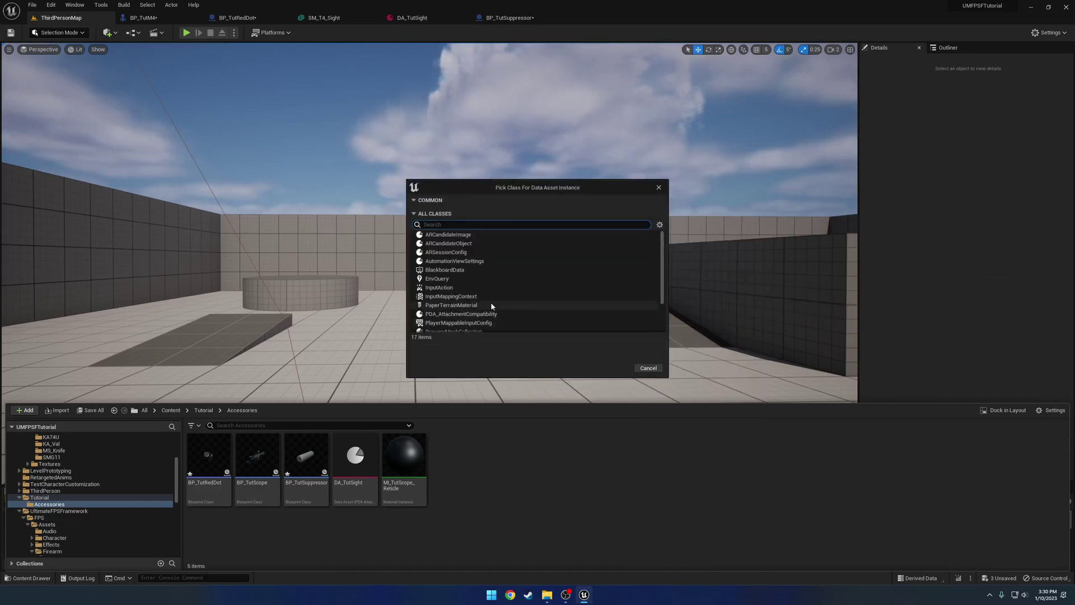
{"action": "type", "text": "attach"}
{"action": "left_click", "coordinate": [487, 234]}
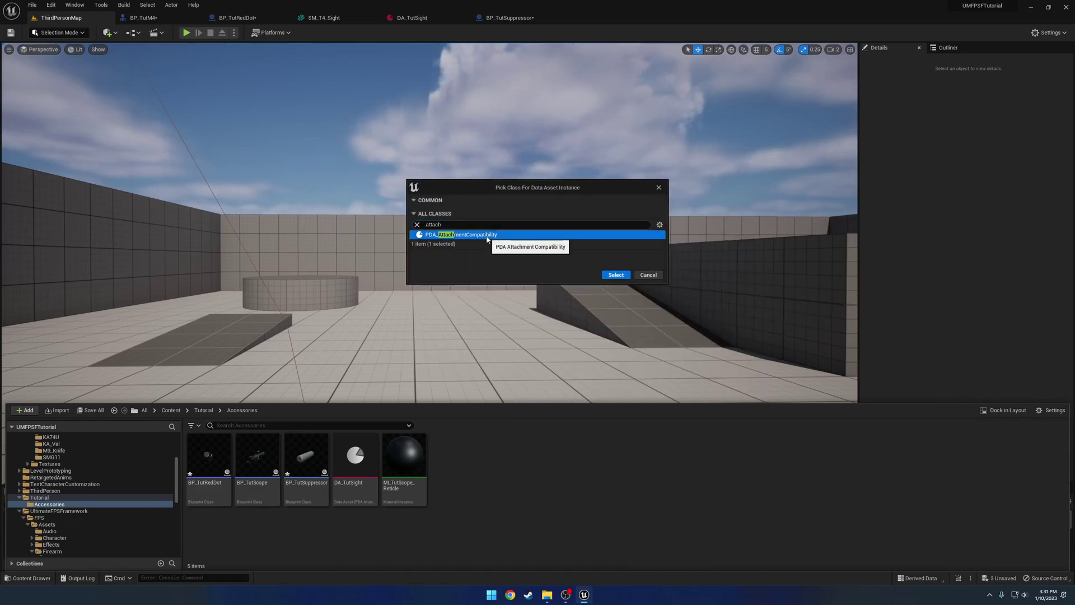
{"action": "left_click", "coordinate": [626, 274]}
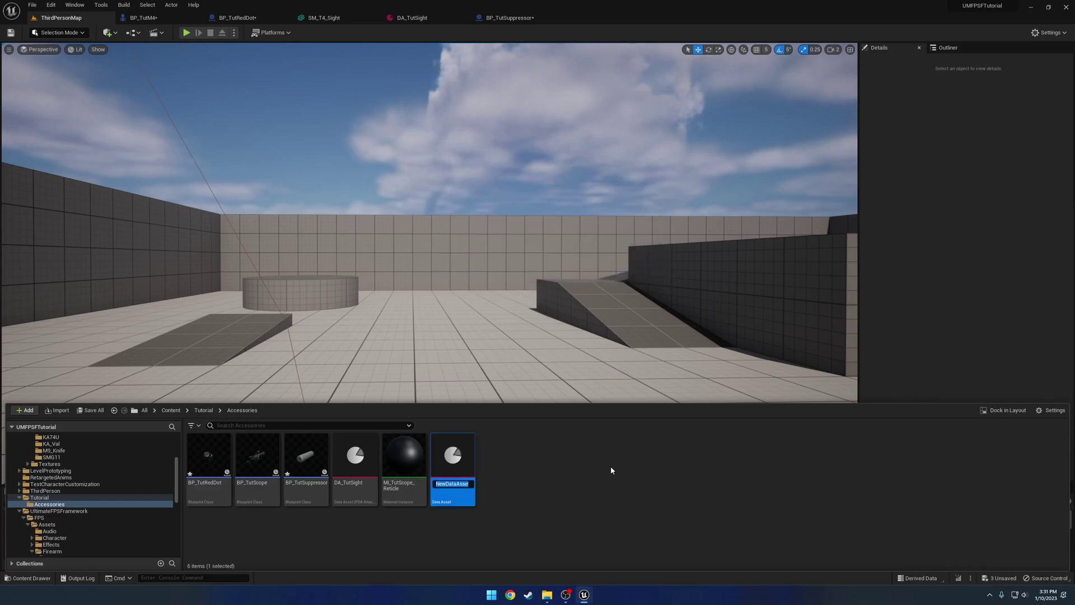
{"action": "type", "text": "DA_"}
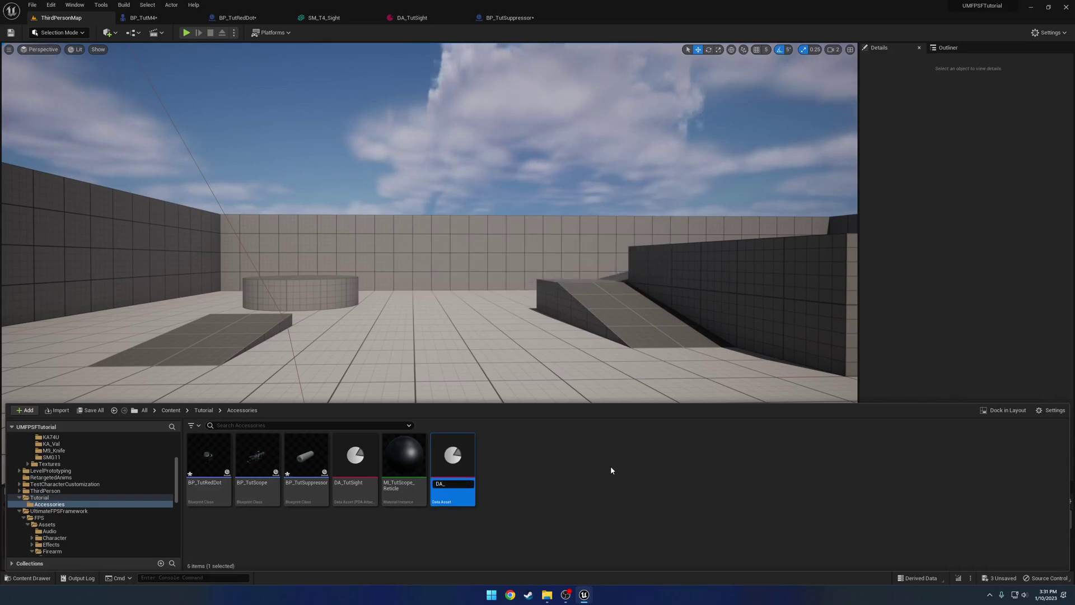
{"action": "type", "text": "TutMuzzle"}
{"action": "key", "text": "Return"}
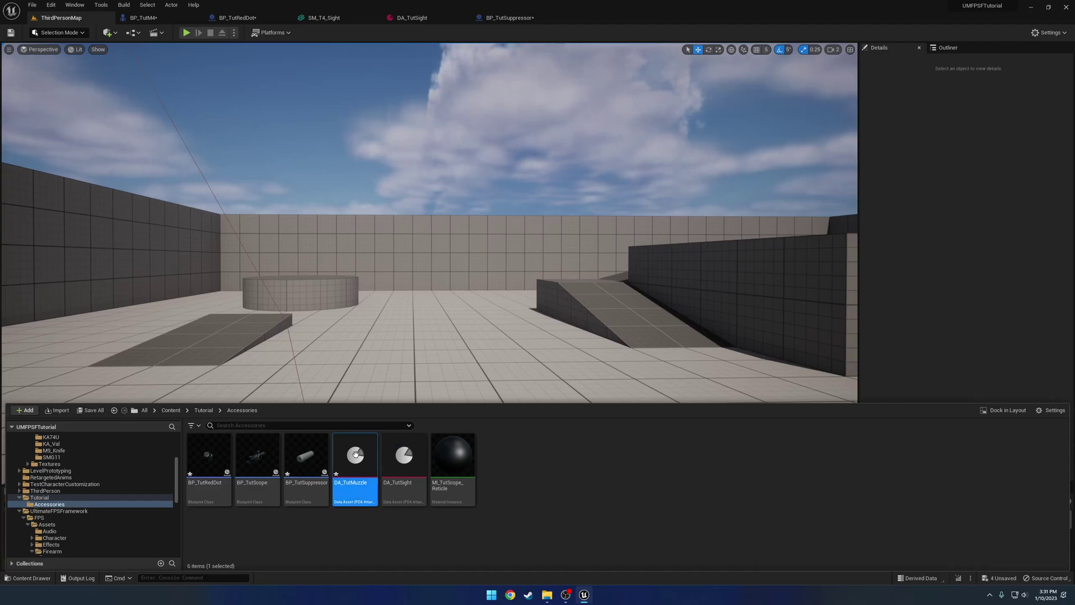
Add an attachment entry with actor class BP_TutSuppressor to DA_TutMuzzle, and save and close the asset.
{"action": "double_click", "coordinate": [355, 465]}
{"action": "left_click", "coordinate": [488, 97]}
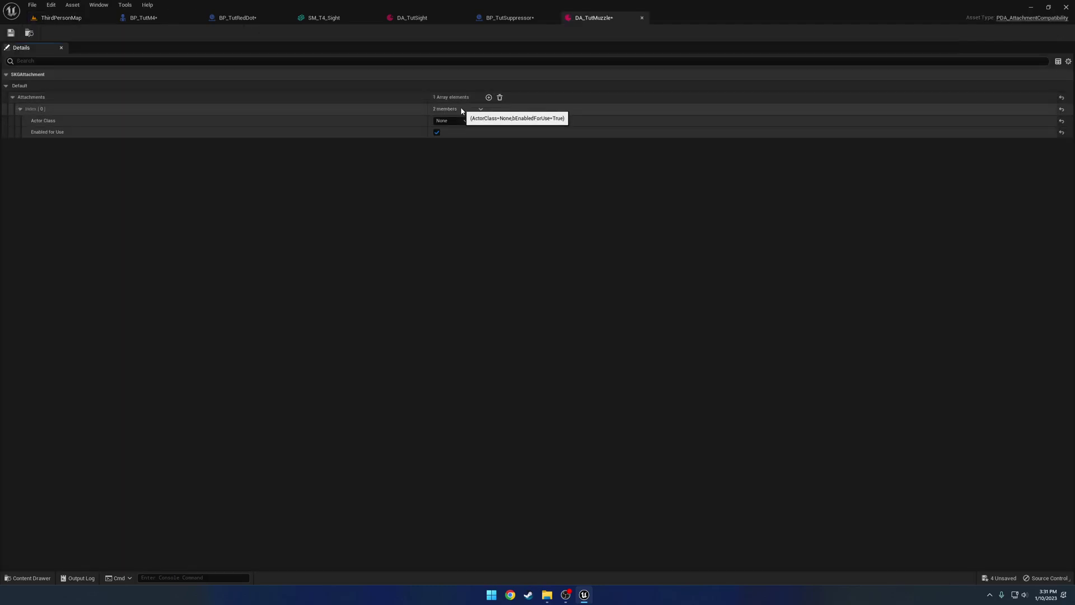
{"action": "left_click", "coordinate": [459, 120]}
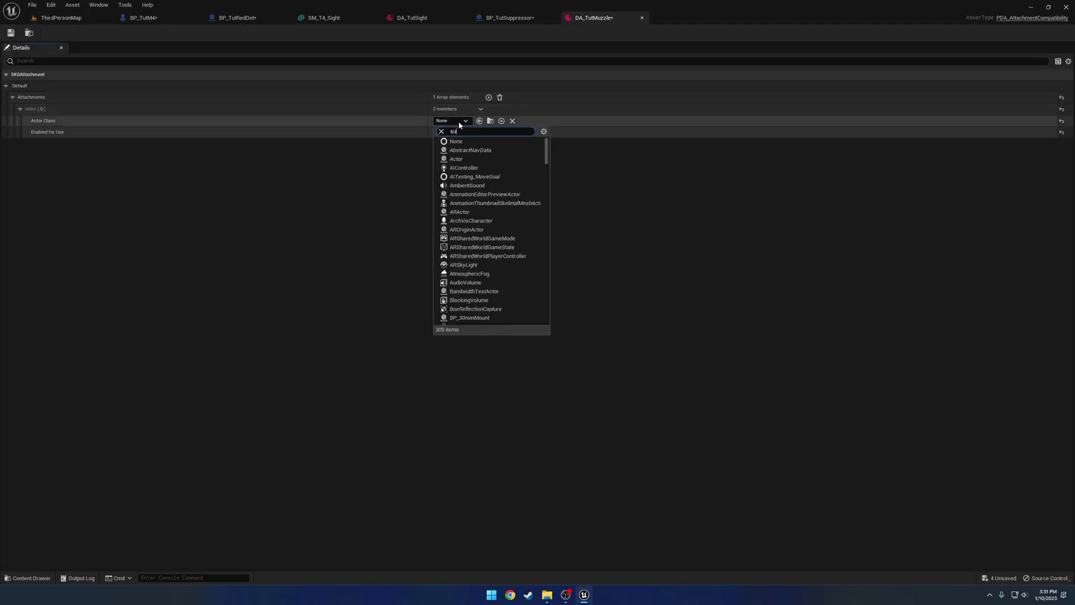
{"action": "type", "text": "suppressor"}
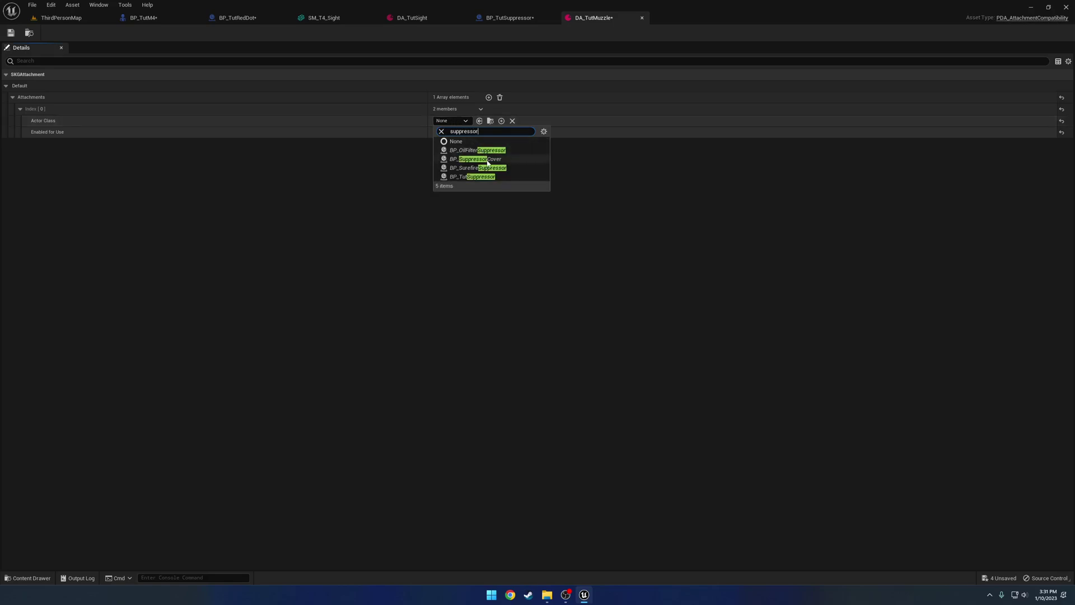
{"action": "left_click", "coordinate": [476, 177]}
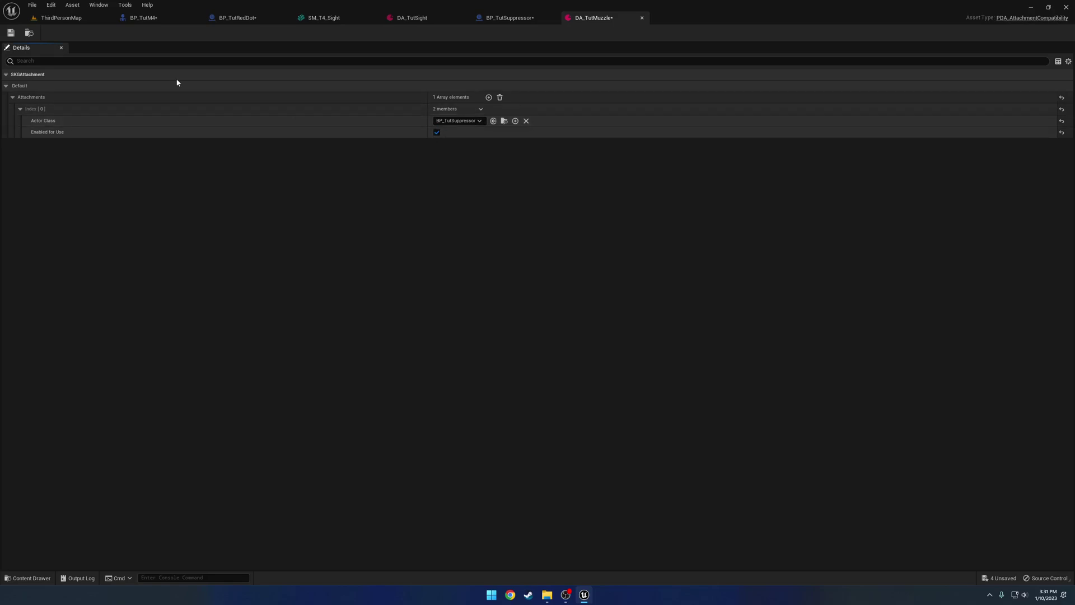
{"action": "left_click", "coordinate": [12, 33]}
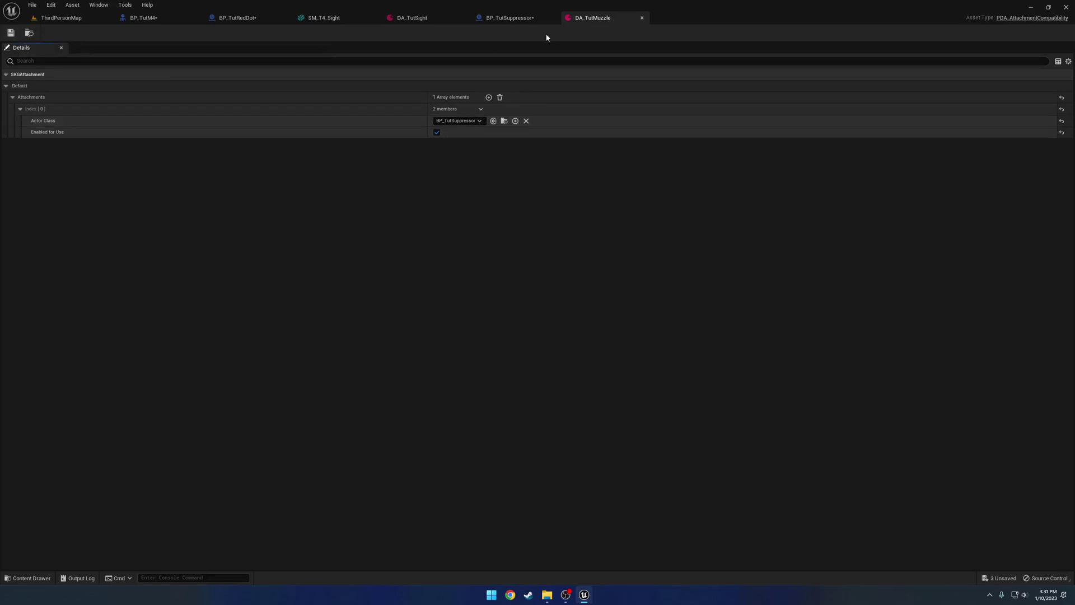
{"action": "left_click", "coordinate": [642, 19]}
In BP_TutM4, assign DA_TutMuzzle as Attachment_Muzzle's possible attachment and BP_TutSuppressor as its default attachment.
{"action": "left_click", "coordinate": [143, 18]}
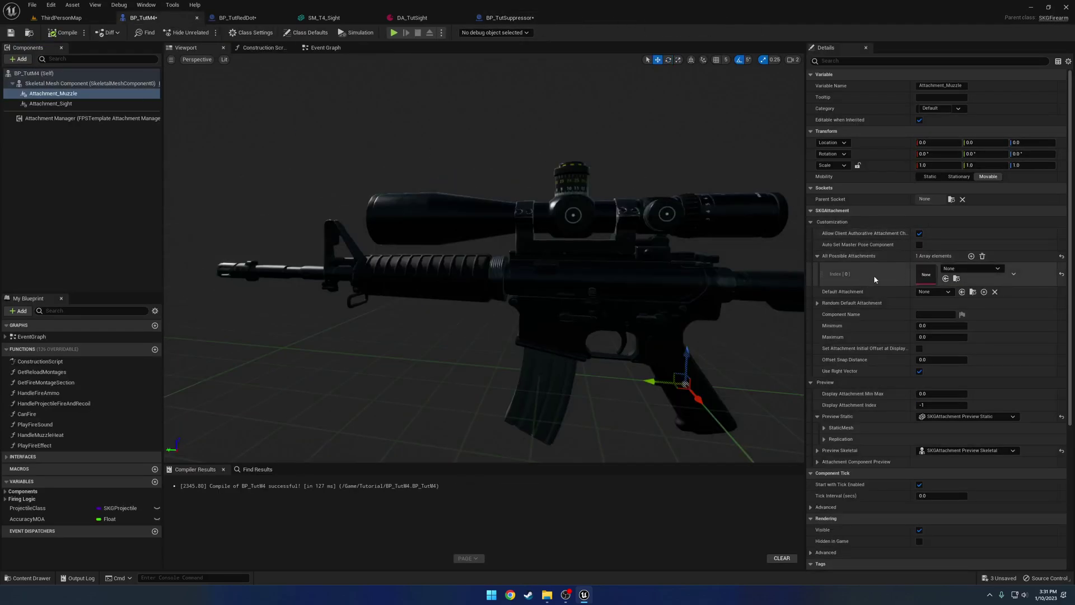
{"action": "left_click", "coordinate": [966, 270]}
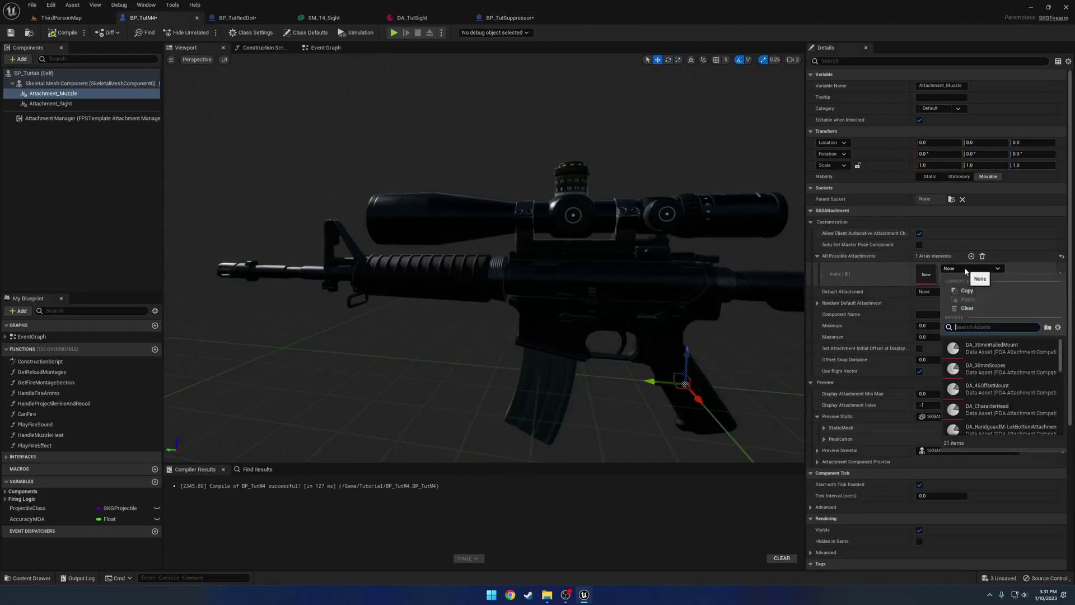
{"action": "type", "text": "mzu"}
{"action": "type", "text": "zle"}
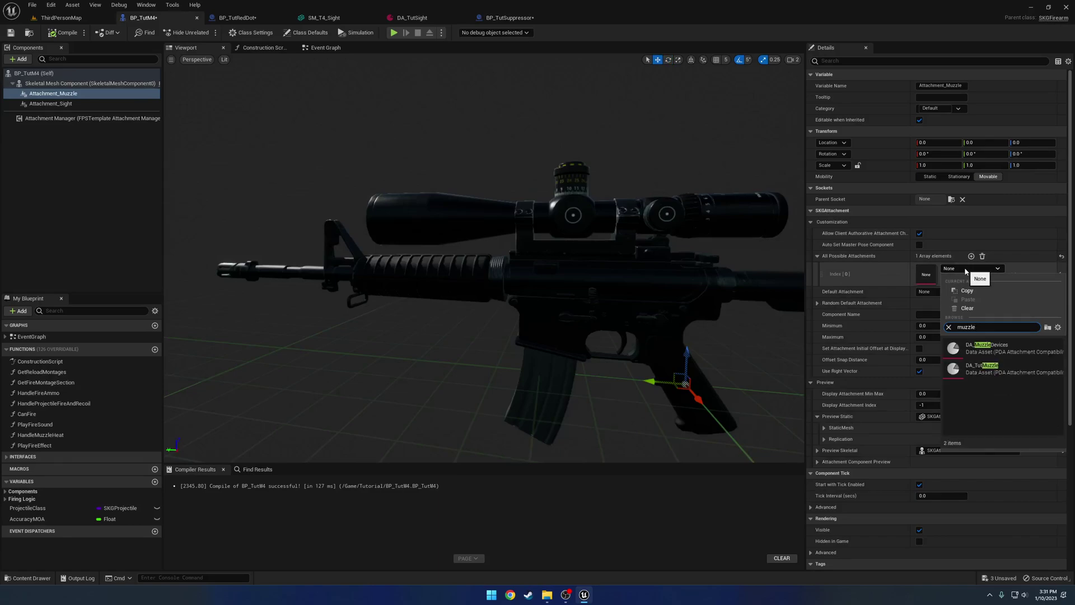
{"action": "left_click", "coordinate": [995, 370]}
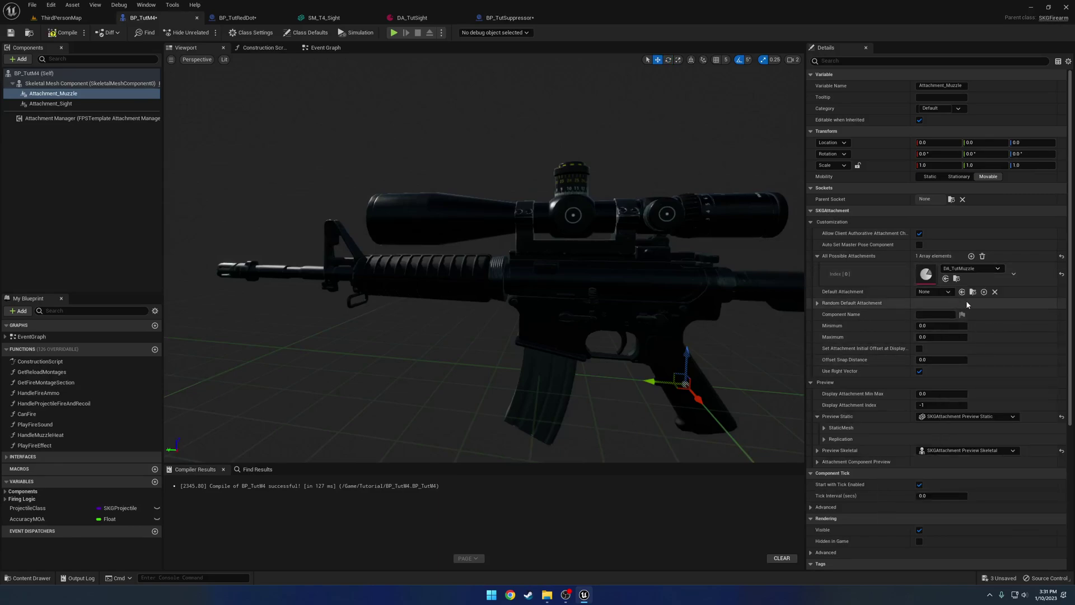
{"action": "left_click", "coordinate": [934, 292]}
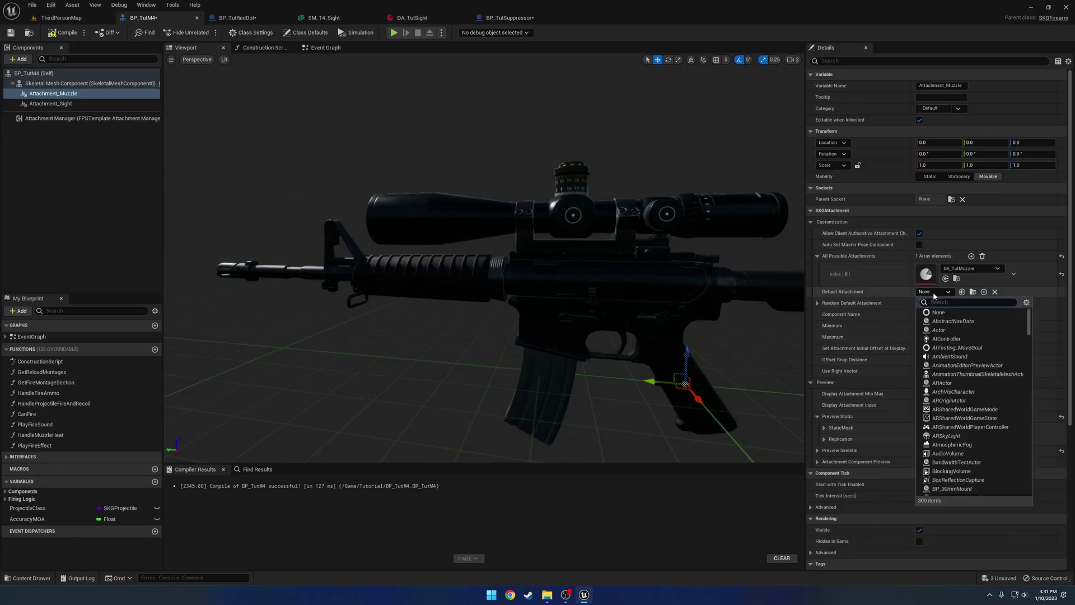
{"action": "key", "text": "Return"}
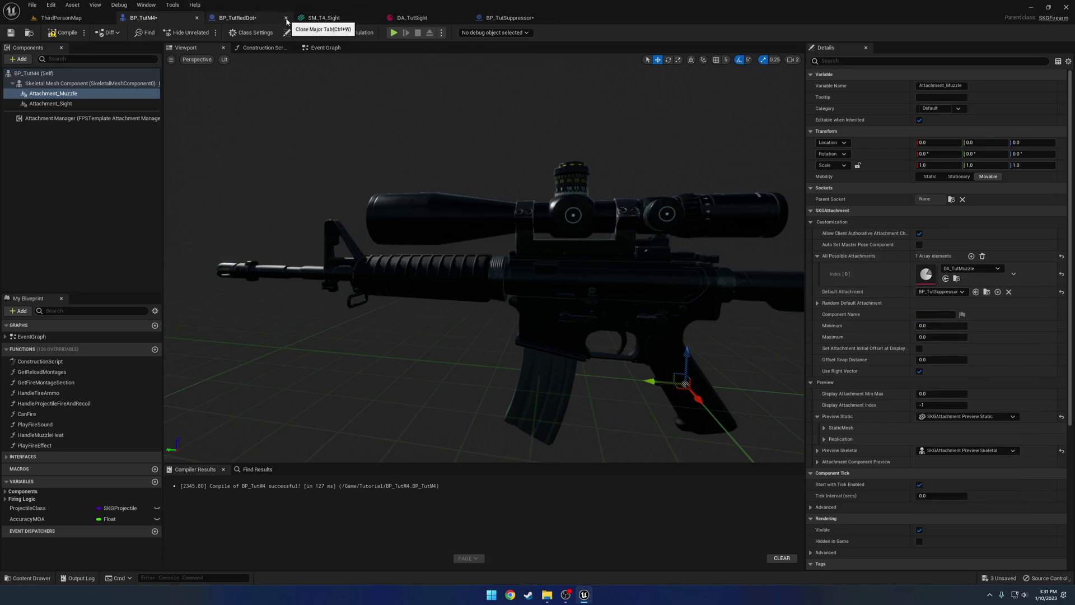
Close the BP_TutRedDot, SM_T4_Sight and DA_TutSight editors and compile BP_TutM4.
{"action": "left_click", "coordinate": [285, 18]}
{"action": "left_click", "coordinate": [285, 18]}
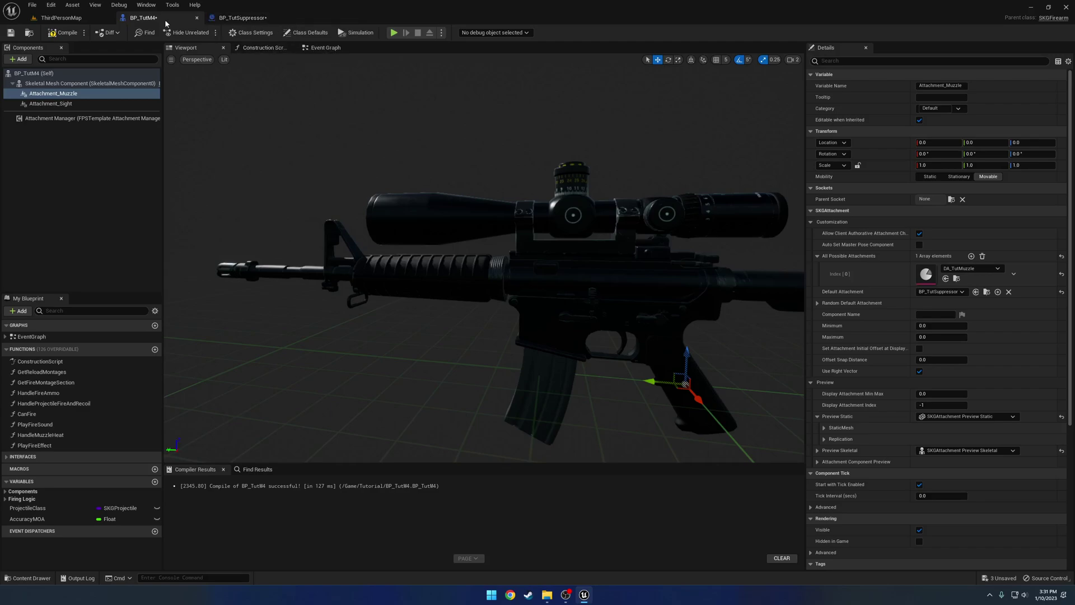
{"action": "left_click", "coordinate": [63, 32]}
Set Attachment_Muzzle's Display Attachment Index to 0 and inspect the suppressor preview's orientation on the rifle.
{"action": "right_click_drag", "start_coordinate": [461, 262], "coordinate": [471, 298]}
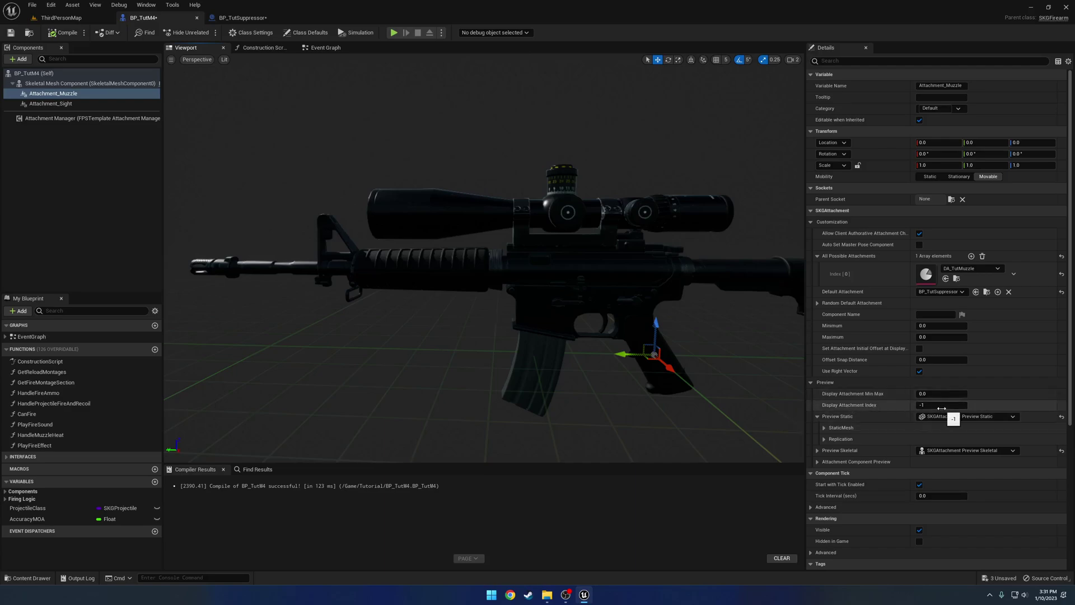
{"action": "type", "text": "0"}
{"action": "key", "text": "Return"}
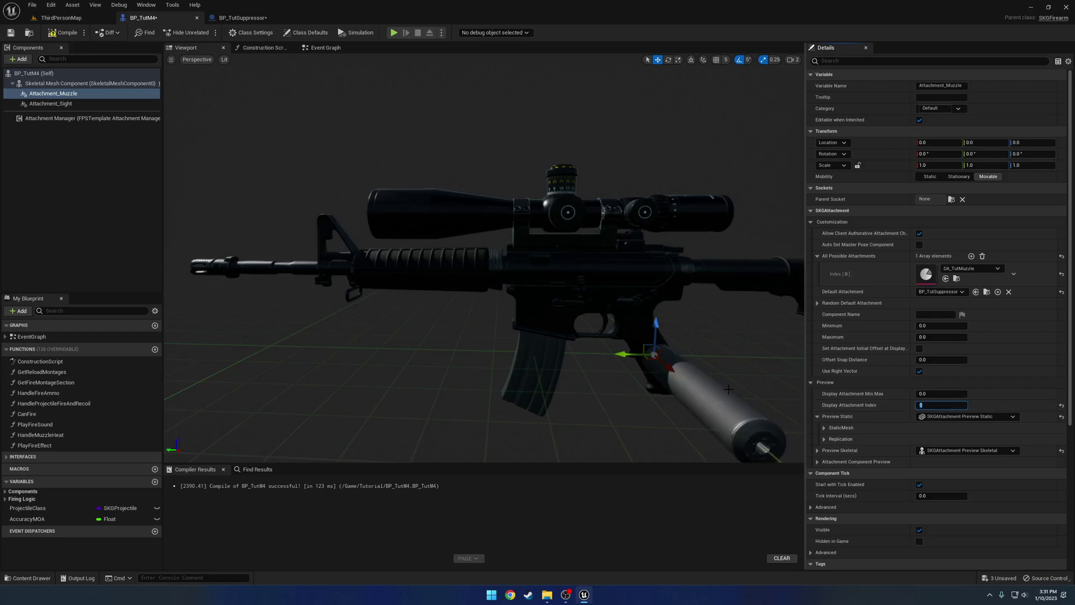
{"action": "right_click_drag", "start_coordinate": [725, 385], "coordinate": [744, 400]}
{"action": "key", "text": "e"}
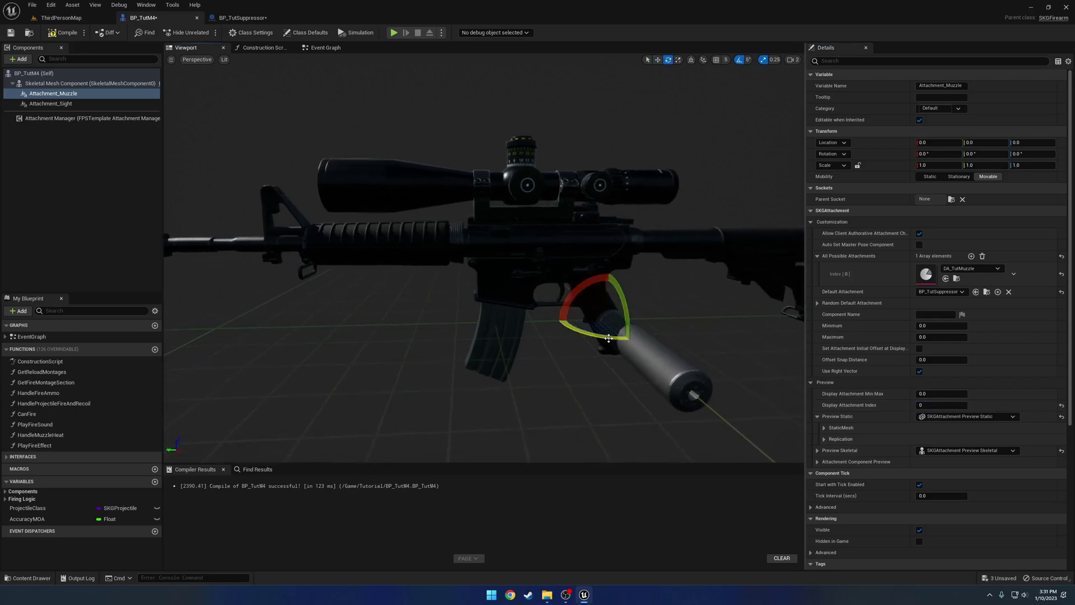
{"action": "right_click_drag", "start_coordinate": [336, 123], "coordinate": [345, 136]}
Reset the static mesh's rotation in BP_TutSuppressor, compile it and check the suppressor's orientation in BP_TutM4.
{"action": "left_click", "coordinate": [238, 17]}
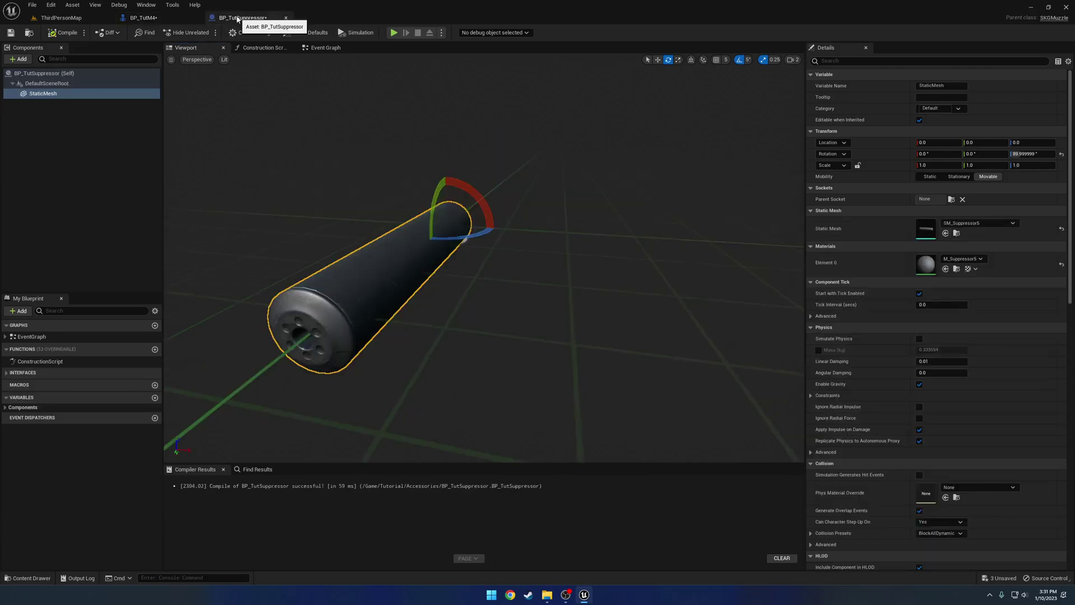
{"action": "right_click_drag", "start_coordinate": [392, 224], "coordinate": [314, 198]}
{"action": "left_click", "coordinate": [77, 84]}
{"action": "left_click", "coordinate": [81, 93]}
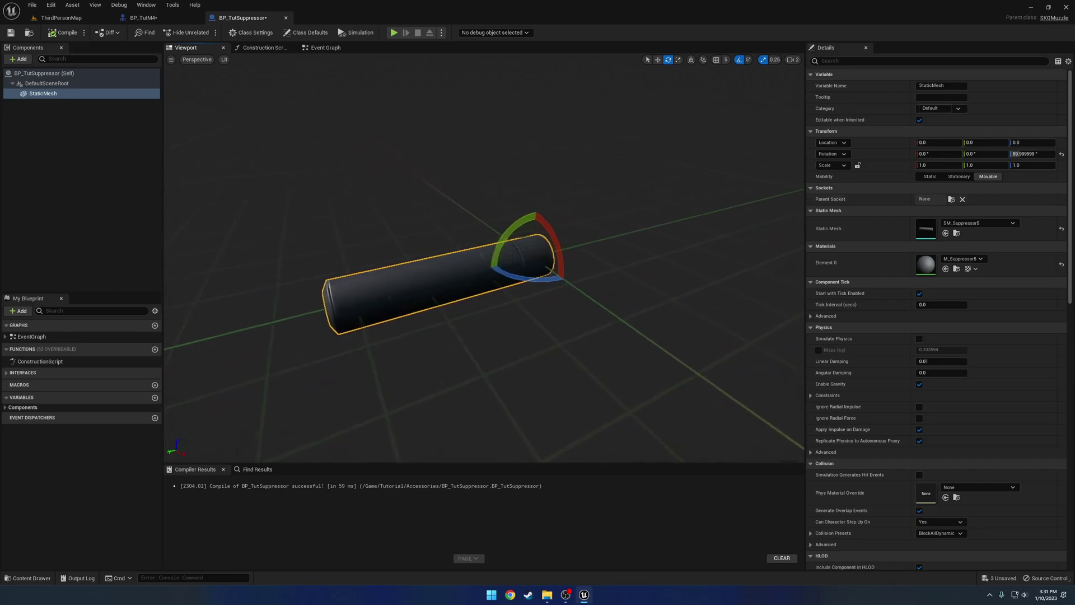
{"action": "left_click", "coordinate": [1061, 154]}
{"action": "left_click", "coordinate": [142, 18]}
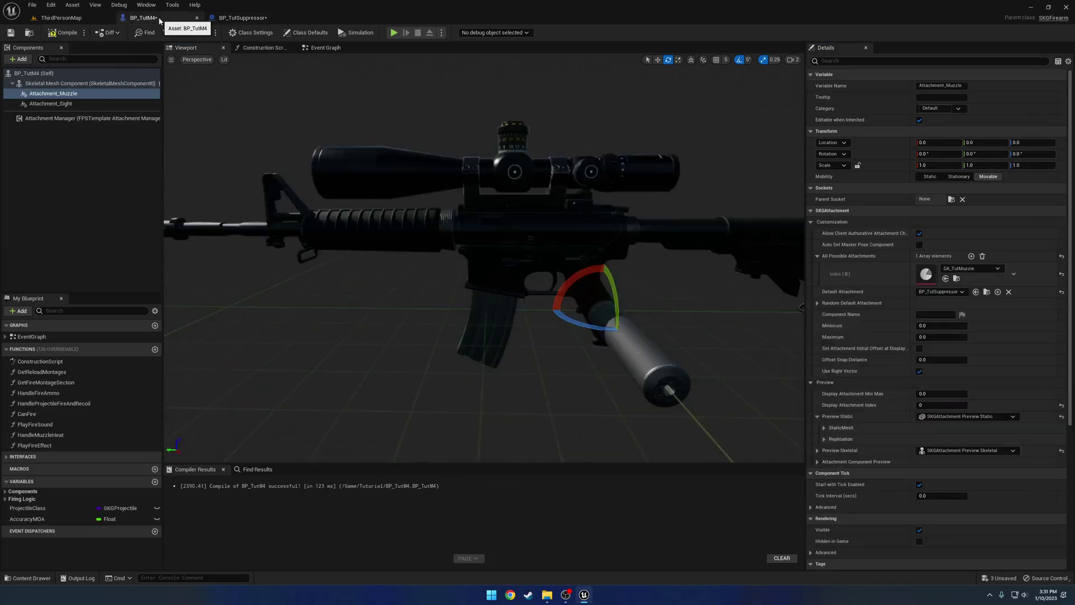
{"action": "mouse_move", "coordinate": [553, 293]}
{"action": "right_mouse_down"}
{"action": "mouse_move", "coordinate": [582, 325]}
{"action": "mouse_move", "coordinate": [553, 292]}
{"action": "right_mouse_up"}
Rotate the static mesh in BP_TutSuppressor back to about 90° around Z.
{"action": "left_click", "coordinate": [241, 21]}
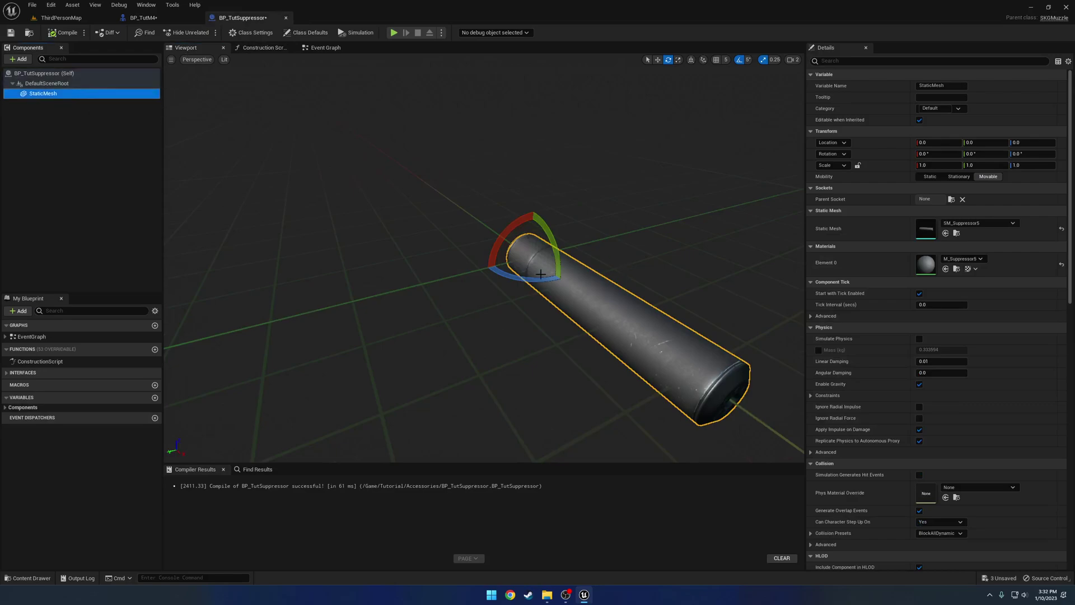
{"action": "left_click_drag", "start_coordinate": [540, 275], "coordinate": [582, 286]}
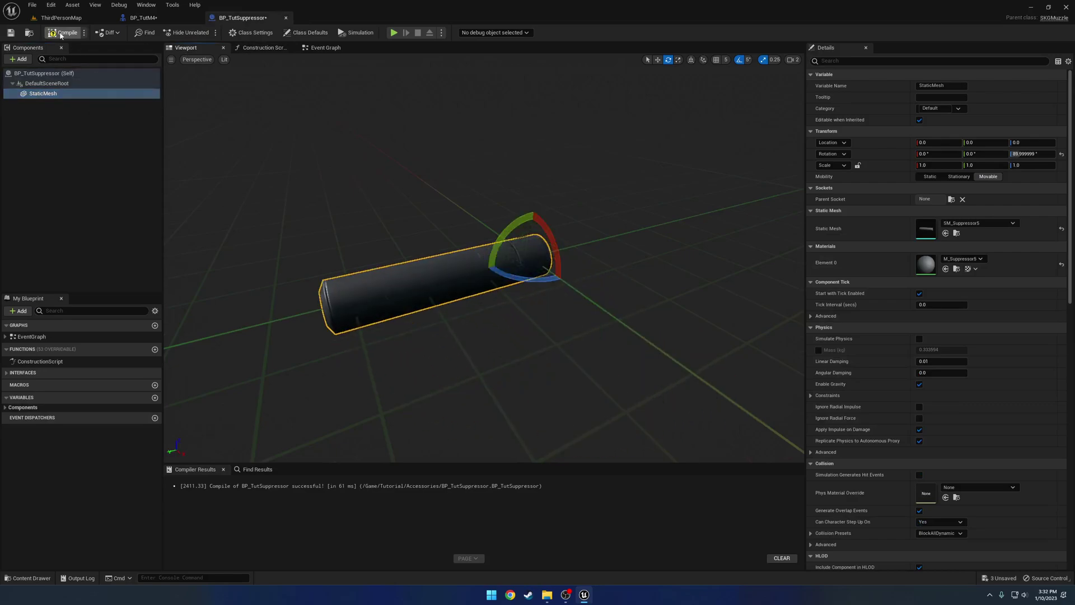
Rotate Attachment_Muzzle in BP_TutM4 to about 90° around Z and move it forward to about 48.74 along Y.
{"action": "left_click", "coordinate": [143, 19]}
{"action": "right_click_drag", "start_coordinate": [484, 258], "coordinate": [466, 258]}
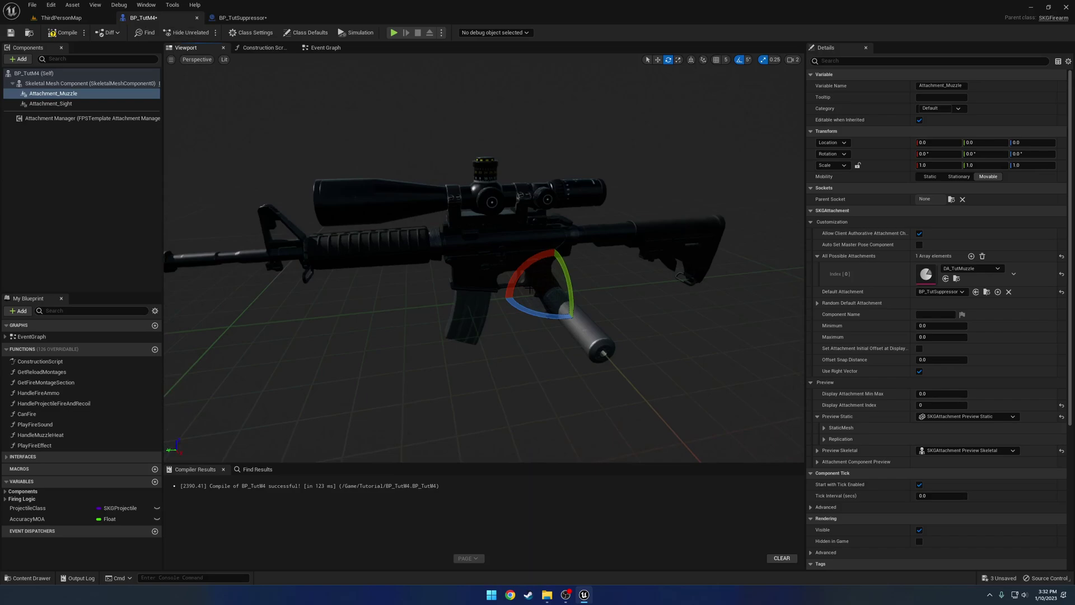
{"action": "left_click_drag", "start_coordinate": [565, 319], "coordinate": [305, 305]}
{"action": "scroll", "coordinate": [369, 301], "scroll_direction": "up", "scroll_amount": 5}
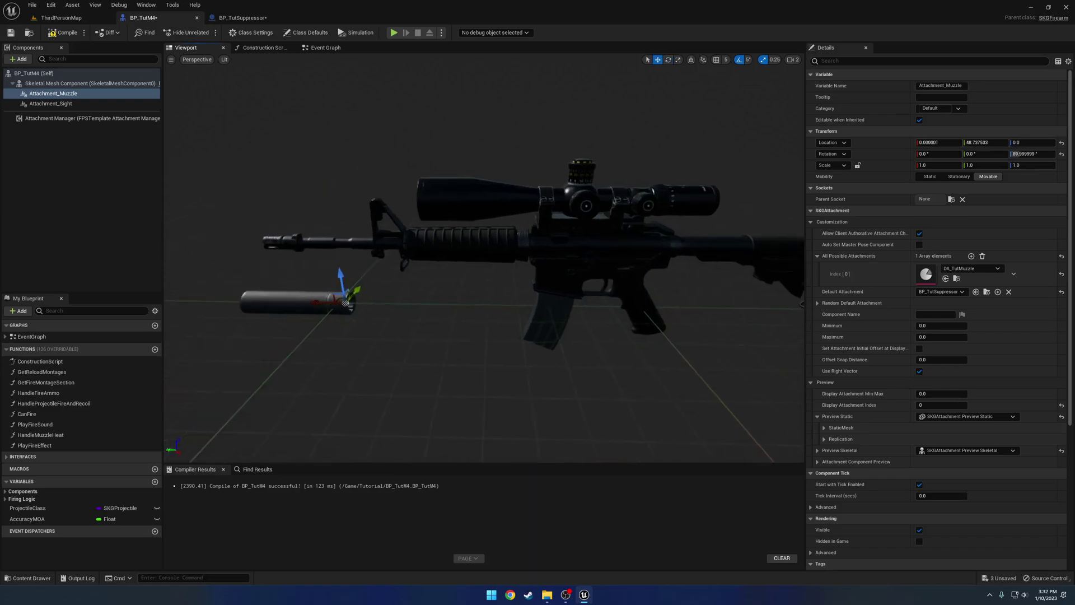
Align Attachment_Muzzle with the end of the rifle's barrel, at about 54.99 along Y and 10.54 along Z.
{"action": "right_click_drag", "start_coordinate": [368, 301], "coordinate": [348, 301]}
{"action": "left_click_drag", "start_coordinate": [483, 335], "coordinate": [430, 207]}
{"action": "right_click_drag", "start_coordinate": [430, 206], "coordinate": [373, 224]}
{"action": "left_click_drag", "start_coordinate": [467, 286], "coordinate": [527, 286]}
{"action": "right_click_drag", "start_coordinate": [526, 286], "coordinate": [476, 282]}
{"action": "left_click_drag", "start_coordinate": [356, 289], "coordinate": [352, 291]}
{"action": "right_click_drag", "start_coordinate": [352, 292], "coordinate": [360, 324]}
{"action": "left_click_drag", "start_coordinate": [340, 324], "coordinate": [409, 331]}
{"action": "right_click_drag", "start_coordinate": [408, 331], "coordinate": [574, 308]}
{"action": "left_click_drag", "start_coordinate": [570, 308], "coordinate": [511, 303]}
{"action": "right_click_drag", "start_coordinate": [510, 303], "coordinate": [481, 341]}
{"action": "left_click_drag", "start_coordinate": [482, 342], "coordinate": [438, 333]}
{"action": "right_click_drag", "start_coordinate": [442, 333], "coordinate": [441, 333]}
{"action": "key", "text": "e"}
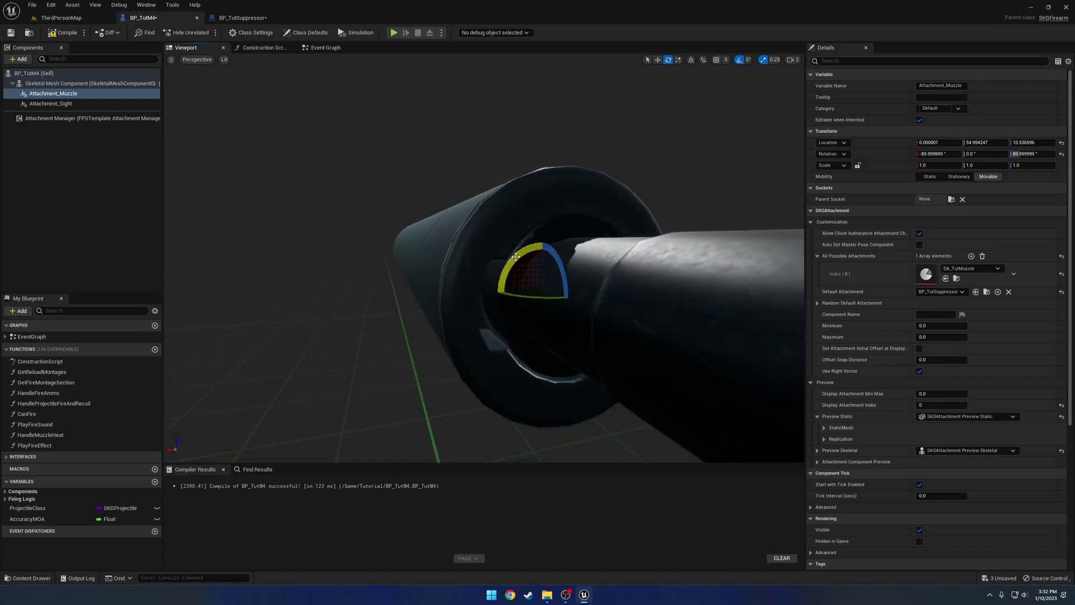
{"action": "key", "text": "ctrl+z"}
{"action": "right_click_drag", "start_coordinate": [516, 257], "coordinate": [497, 235]}
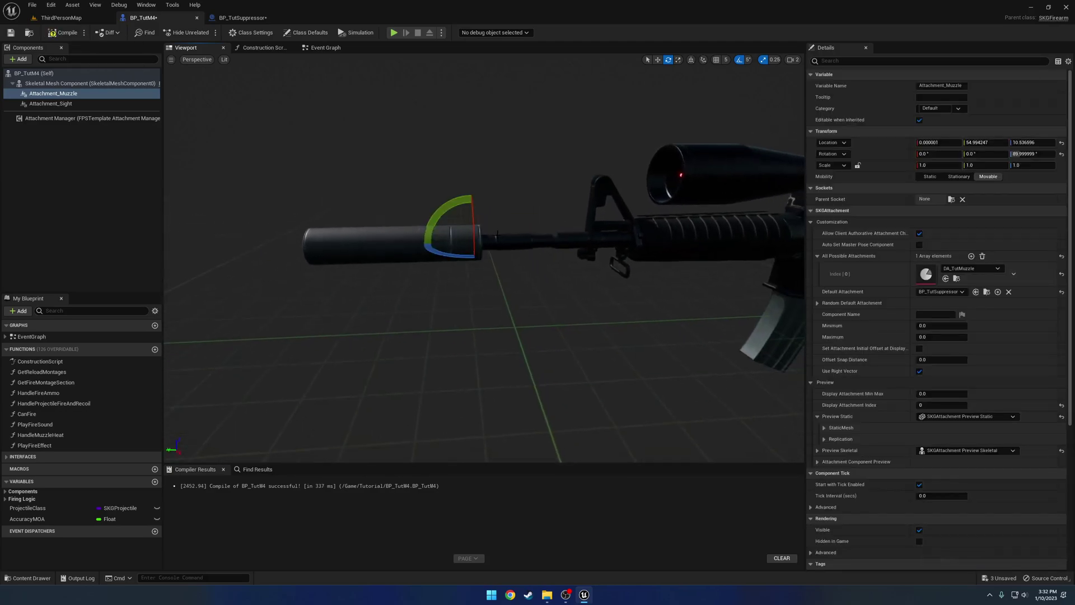
Play ThirdPersonMap to check the suppressor's in-game orientation on the rifle, and stop the session.
{"action": "left_click", "coordinate": [57, 20]}
{"action": "left_click", "coordinate": [187, 33]}
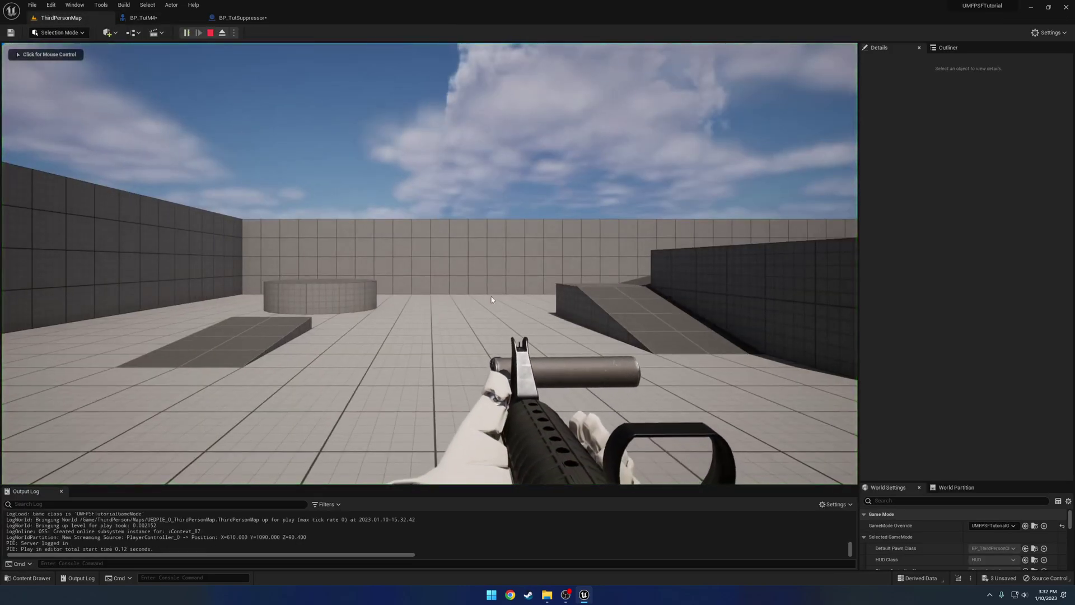
{"action": "left_click", "coordinate": [210, 33]}
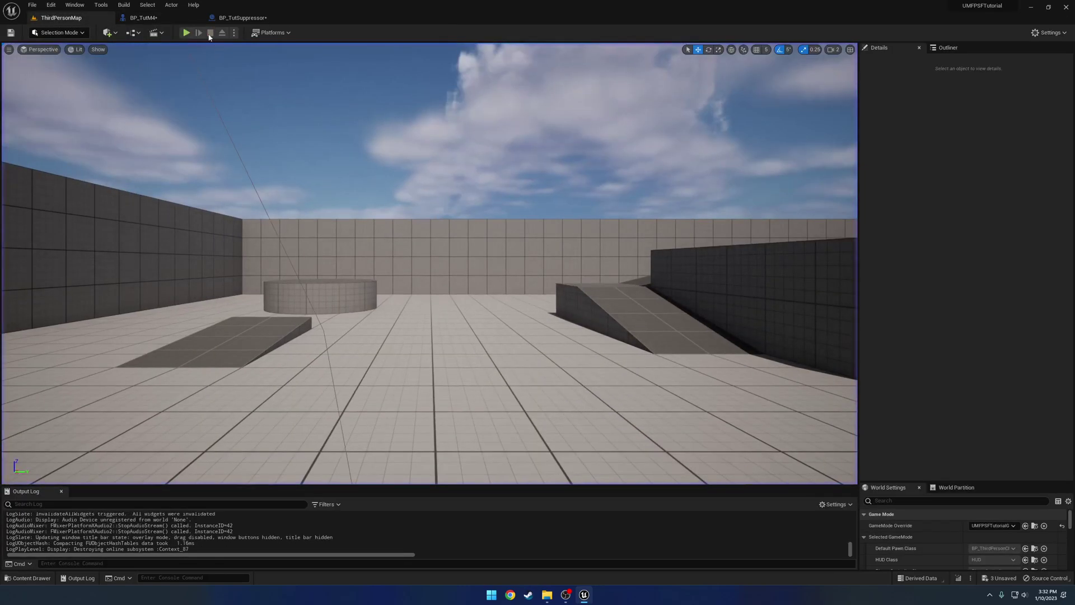
Reset Attachment_Muzzle's rotation in BP_TutM4, and play ThirdPersonMap to check the suppressor from a camera detached from the player.
{"action": "left_click", "coordinate": [160, 19]}
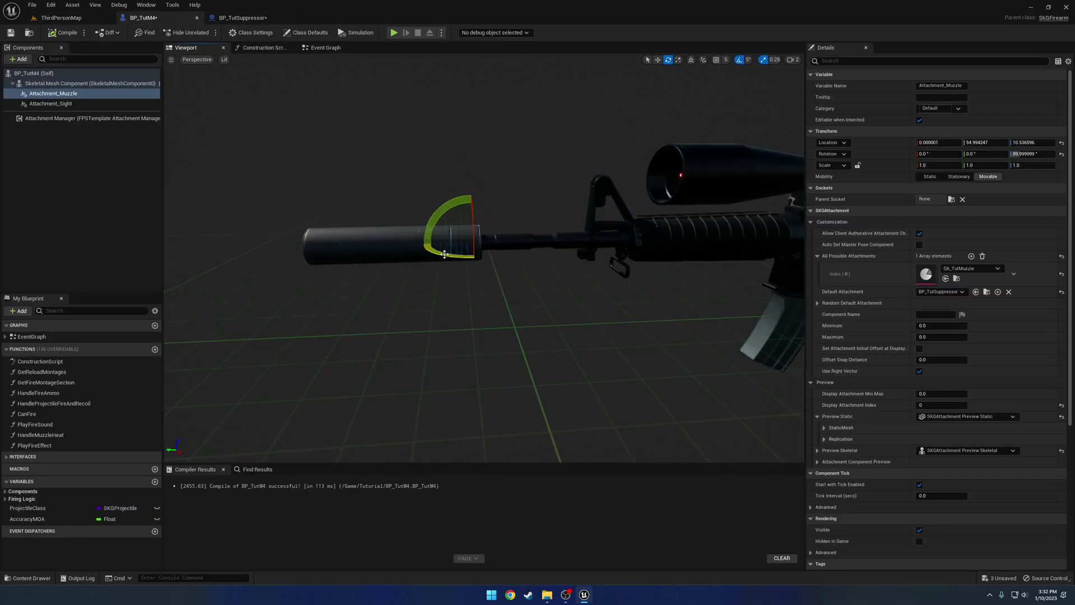
{"action": "left_click", "coordinate": [1062, 155]}
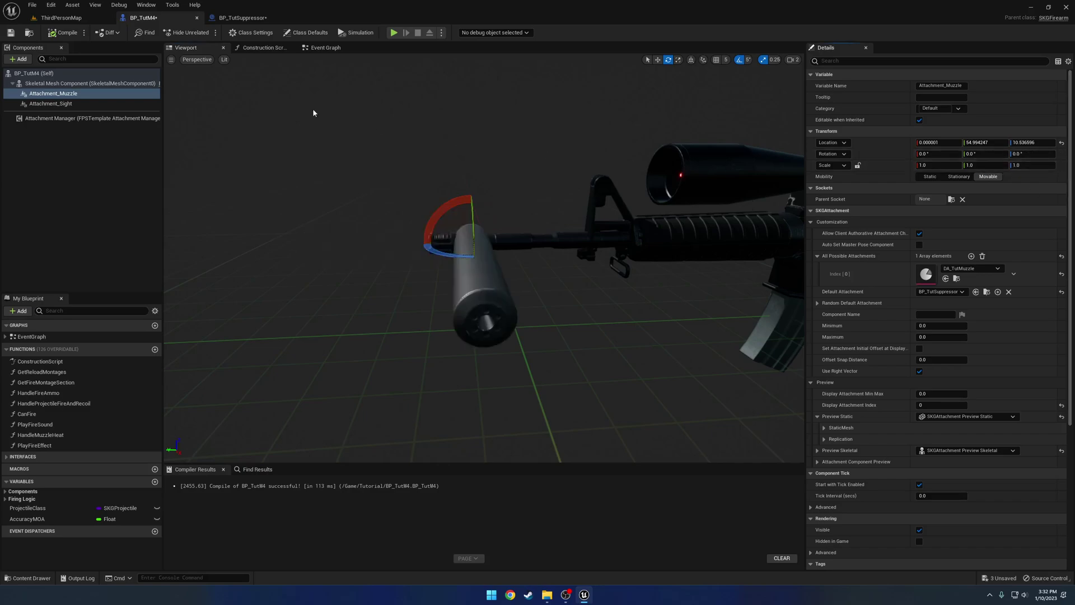
{"action": "left_click", "coordinate": [62, 18]}
{"action": "left_click", "coordinate": [187, 33]}
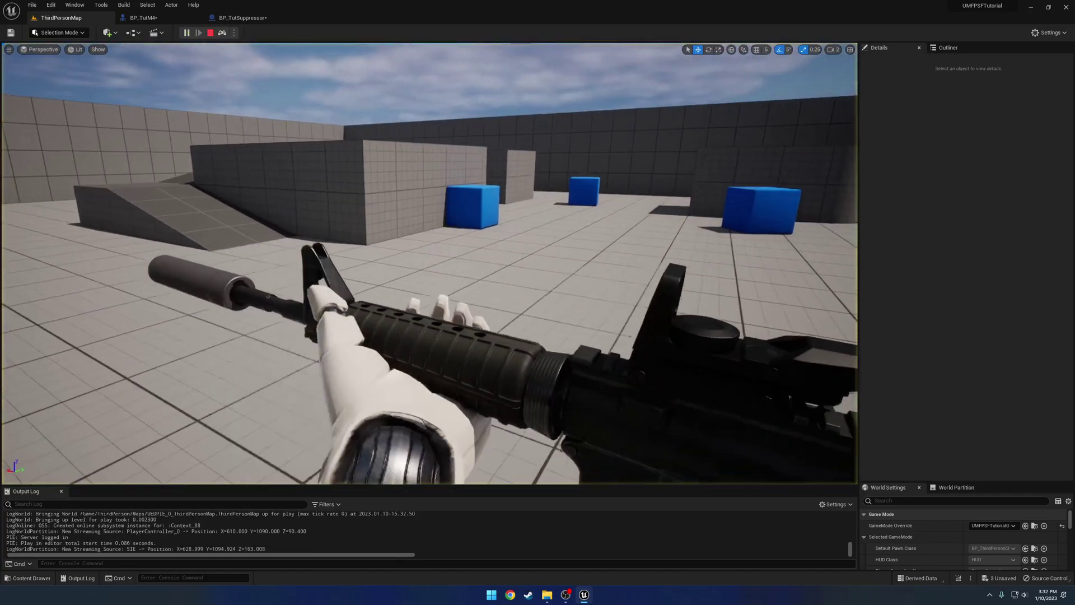
{"action": "right_click_drag", "start_coordinate": [429, 263], "coordinate": [582, 258]}
{"action": "right_click_drag", "start_coordinate": [437, 227], "coordinate": [376, 234]}
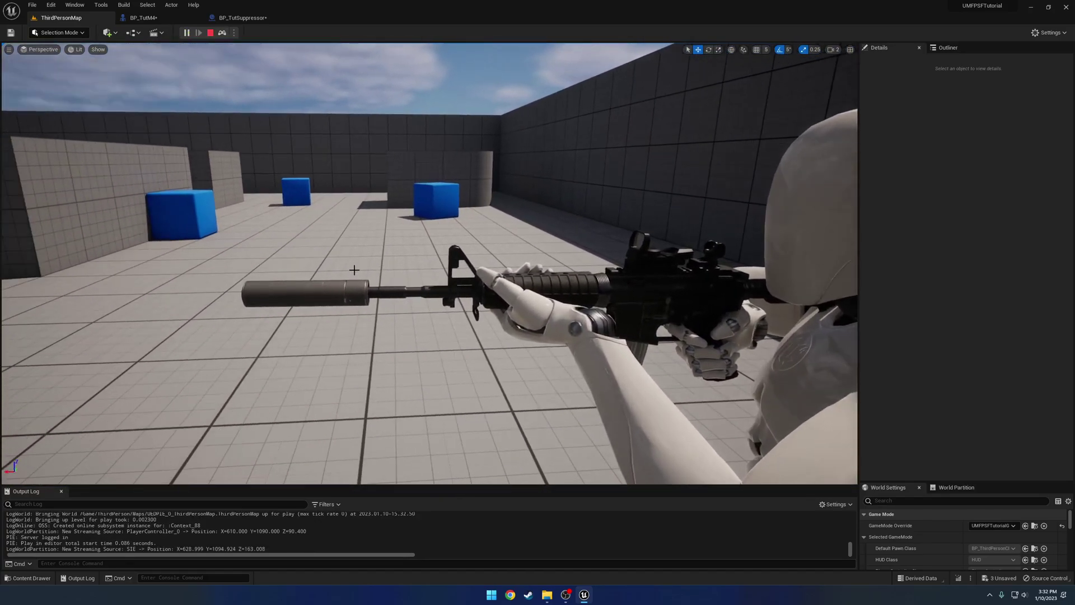
Compare the running rifle with the mesh orientation in BP_TutSuppressor, take control of the player again and end the play session.
{"action": "key", "text": "shift+F1"}
{"action": "left_click", "coordinate": [242, 17]}
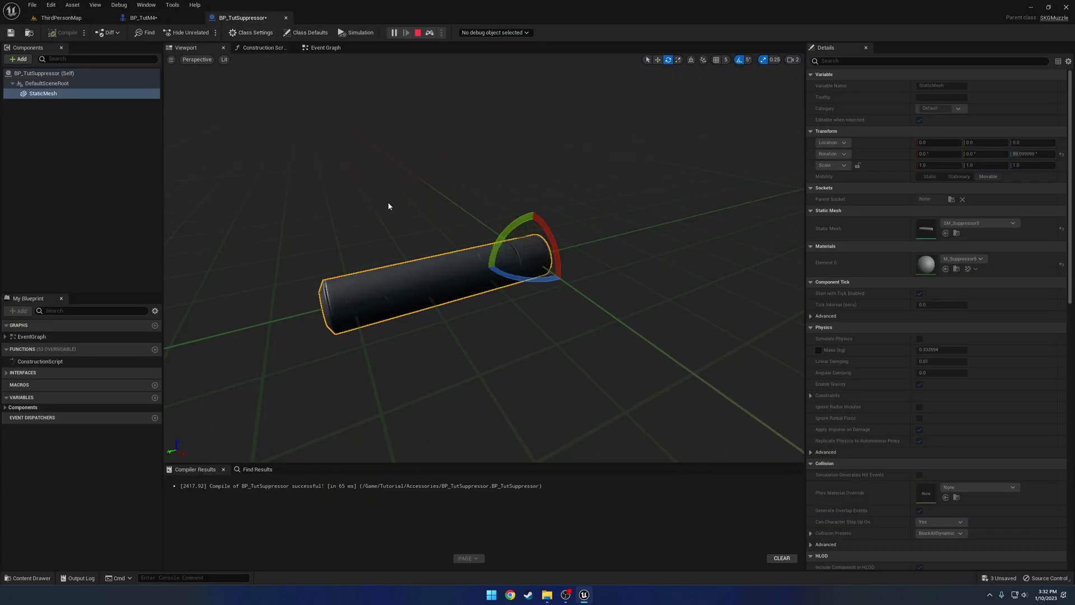
{"action": "left_click", "coordinate": [57, 17]}
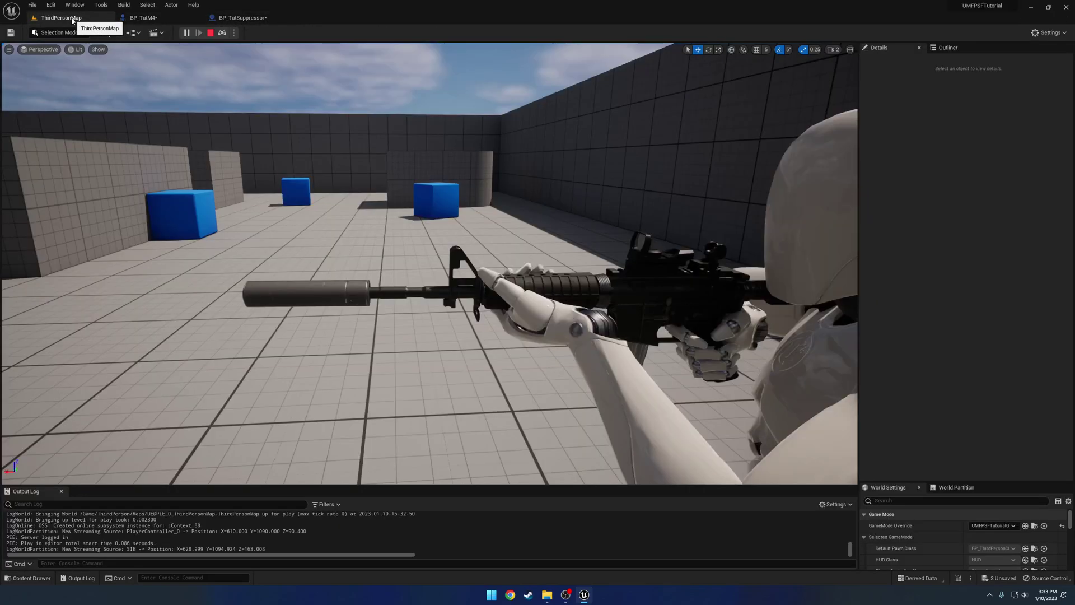
{"action": "left_click", "coordinate": [222, 33]}
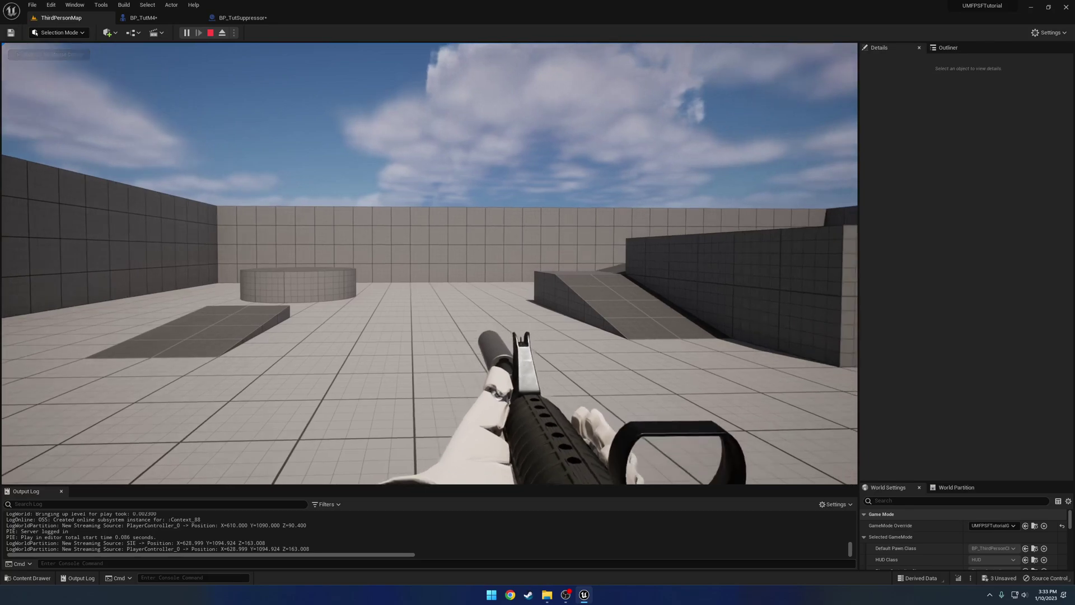
{"action": "key", "text": "Escape"}
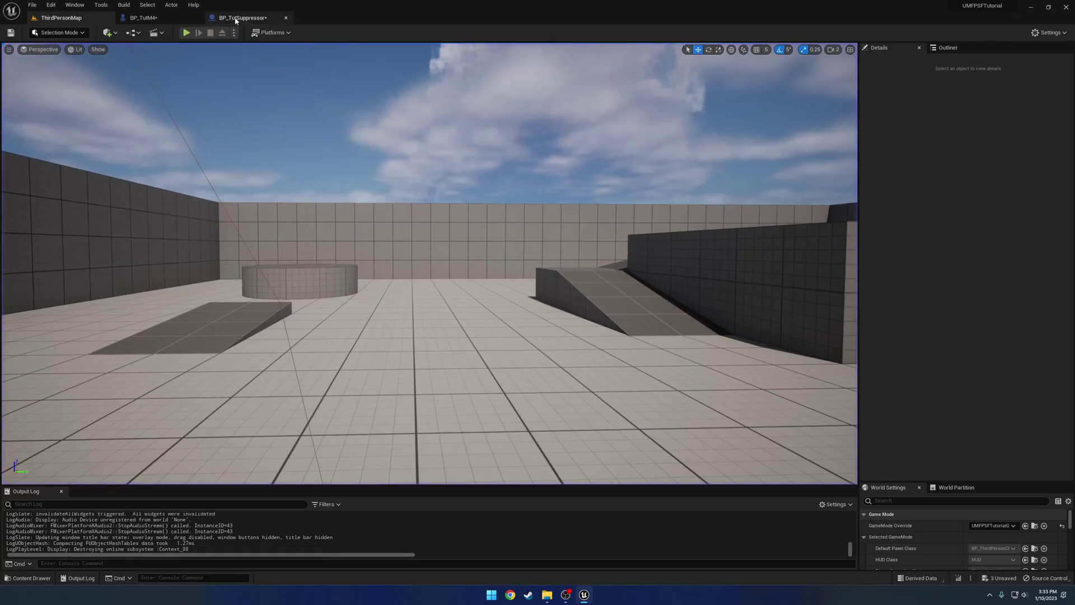
In BP_TutM4's class defaults, set Debug Trace to For One Frame in the collision settings under SKGFPSFramework Poses.
{"action": "left_click", "coordinate": [240, 18]}
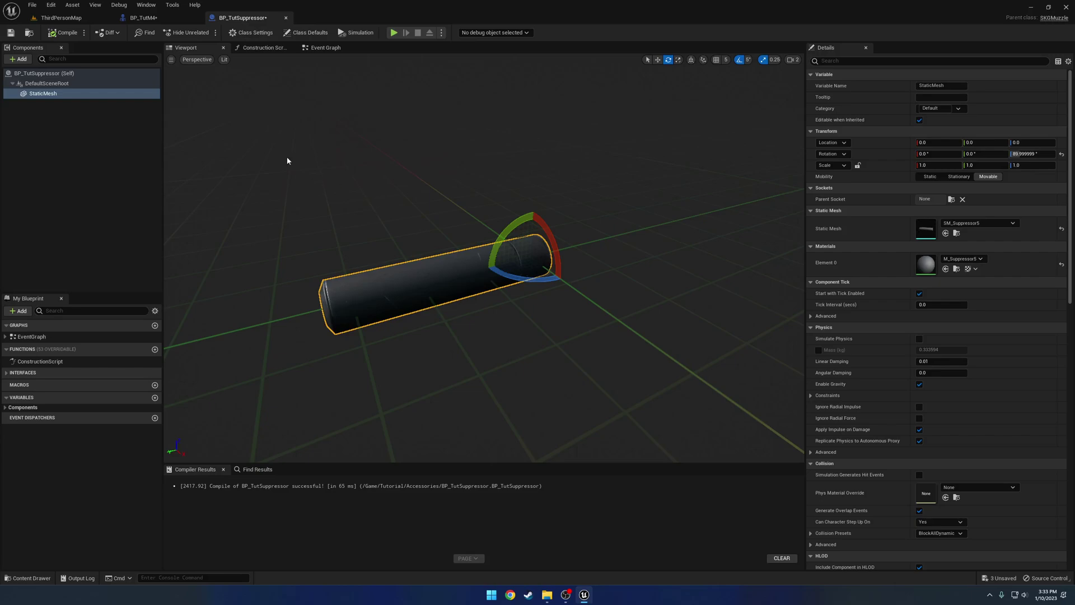
{"action": "left_click", "coordinate": [166, 20]}
{"action": "left_click", "coordinate": [91, 75]}
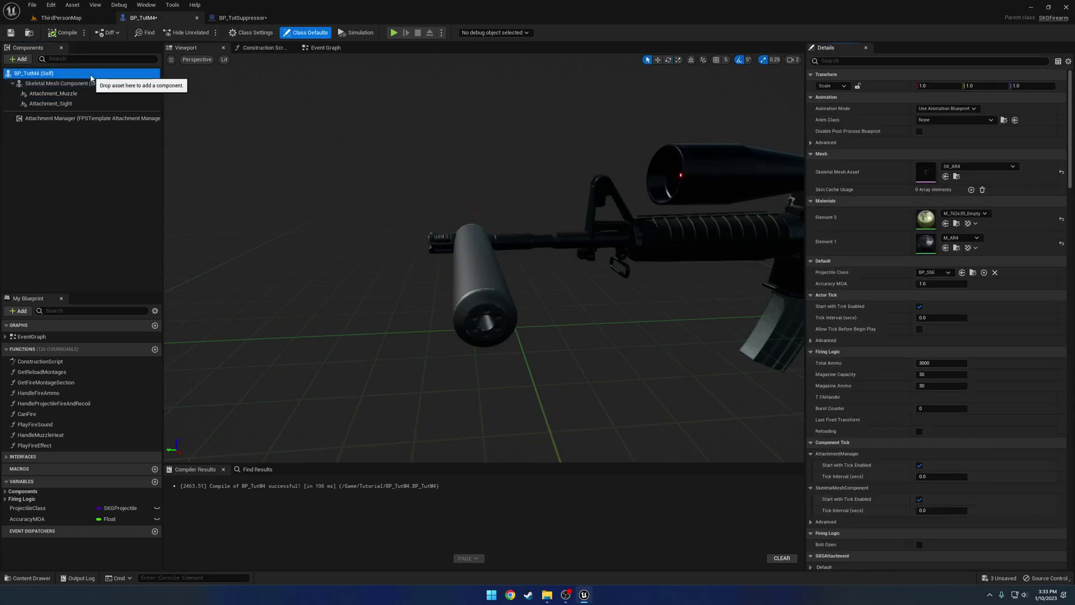
{"action": "scroll", "coordinate": [877, 287], "scroll_direction": "down", "scroll_amount": 3}
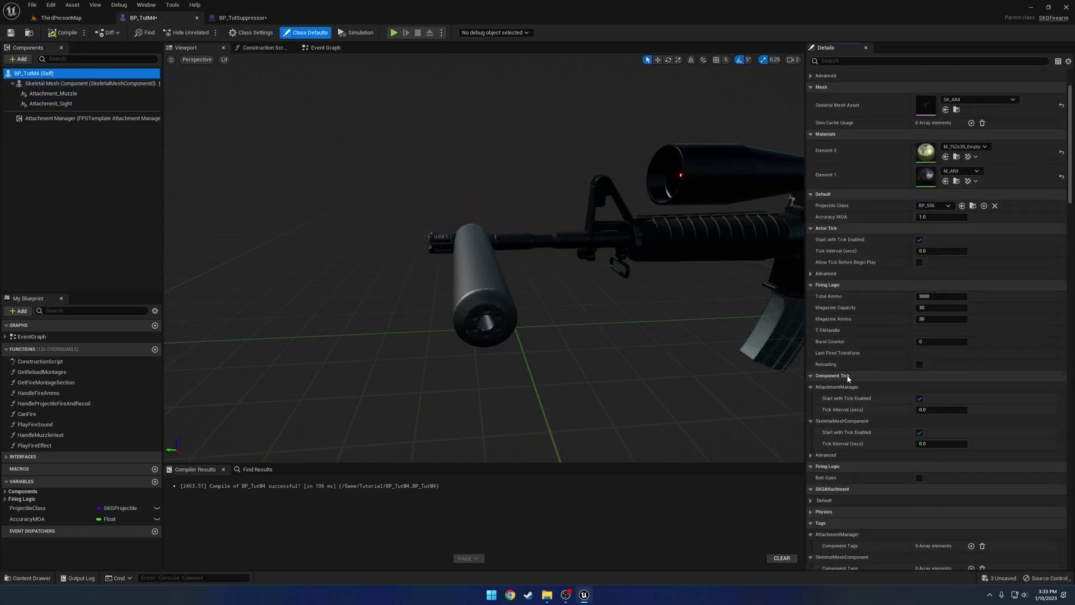
{"action": "left_click", "coordinate": [810, 374]}
{"action": "left_click", "coordinate": [810, 384]}
{"action": "left_click", "coordinate": [810, 408]}
{"action": "scroll", "coordinate": [851, 403], "scroll_direction": "down", "scroll_amount": 15}
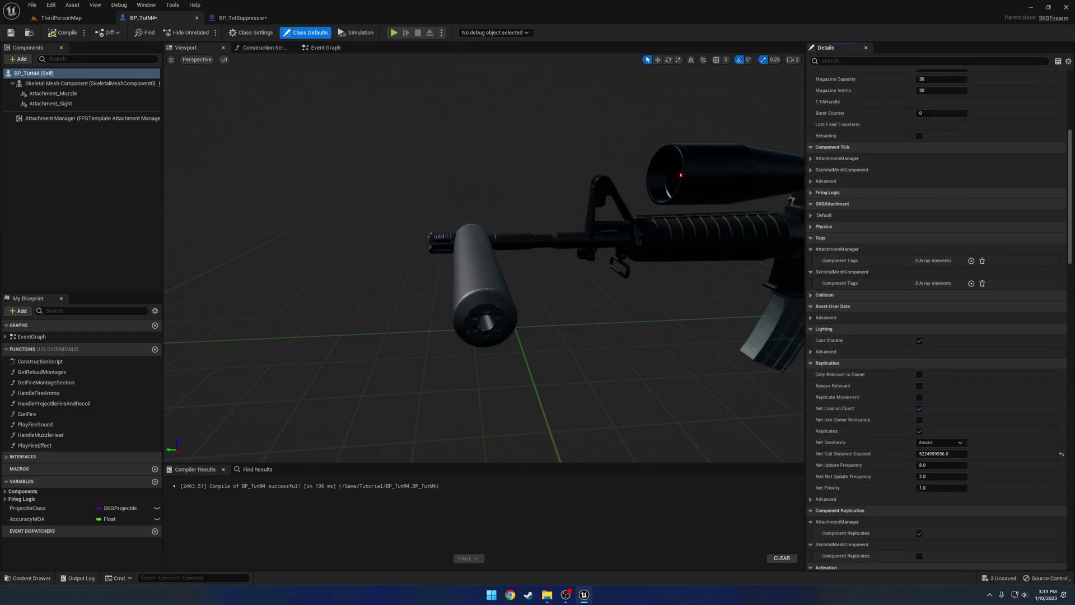
{"action": "scroll", "coordinate": [838, 341], "scroll_direction": "down", "scroll_amount": 7}
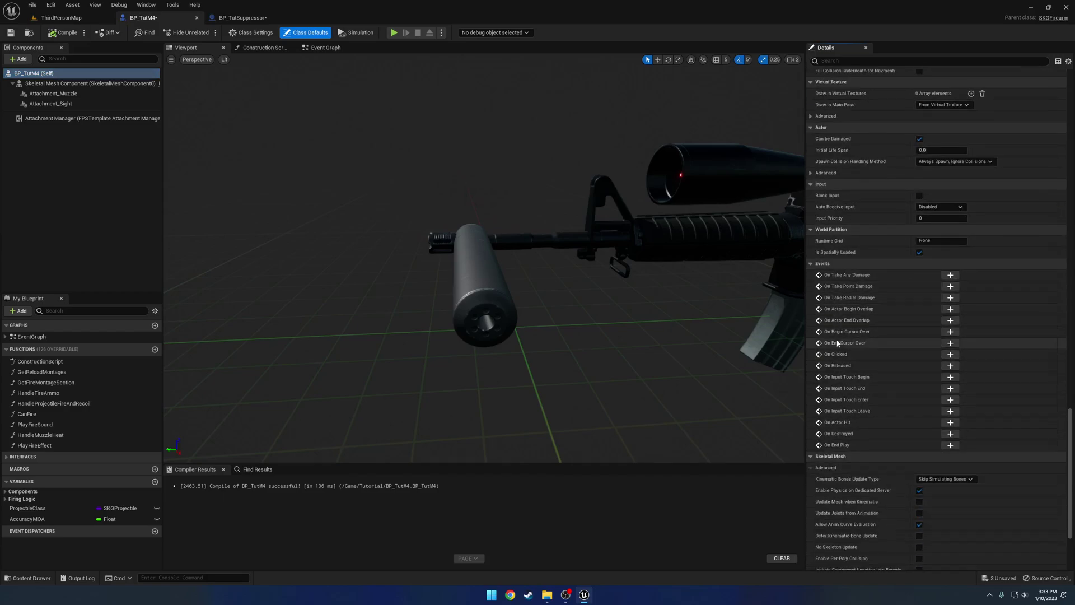
{"action": "scroll", "coordinate": [830, 515], "scroll_direction": "up", "scroll_amount": 10}
{"action": "scroll", "coordinate": [838, 398], "scroll_direction": "up", "scroll_amount": 3}
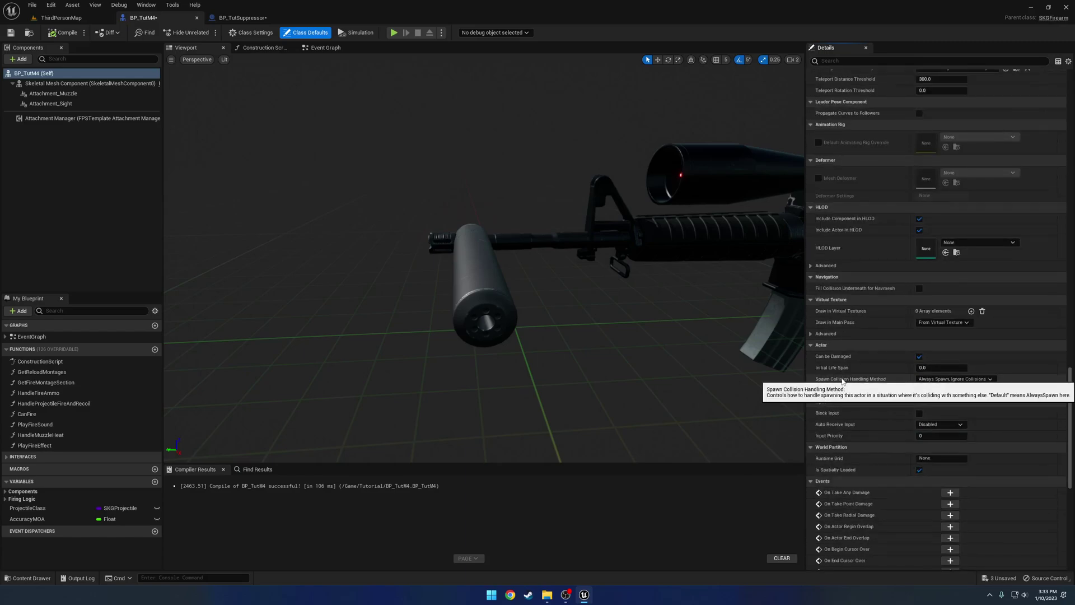
{"action": "scroll", "coordinate": [860, 343], "scroll_direction": "up", "scroll_amount": 11}
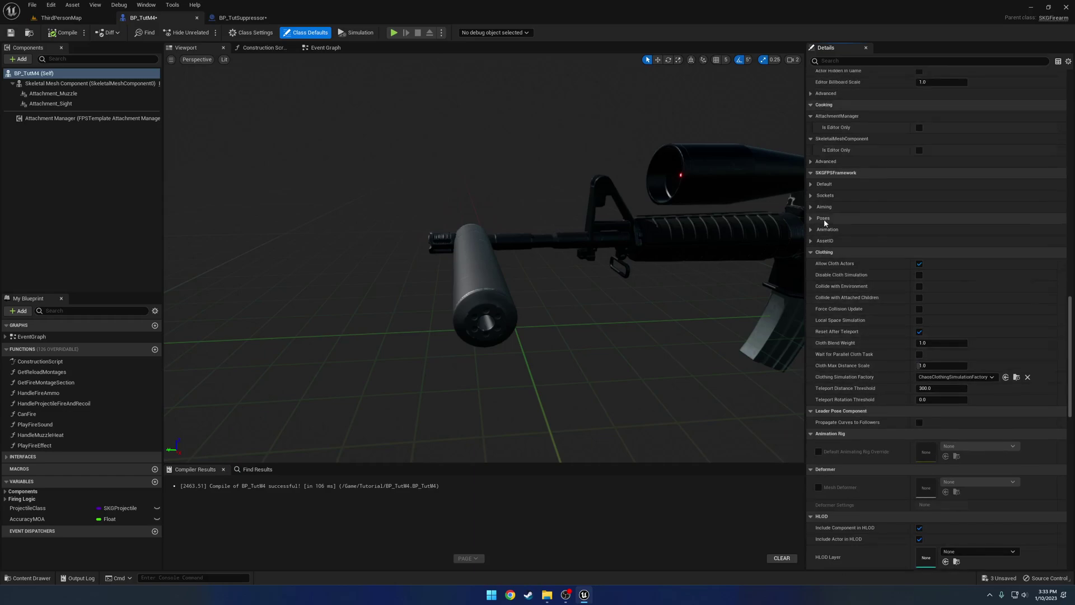
{"action": "left_click", "coordinate": [810, 219]}
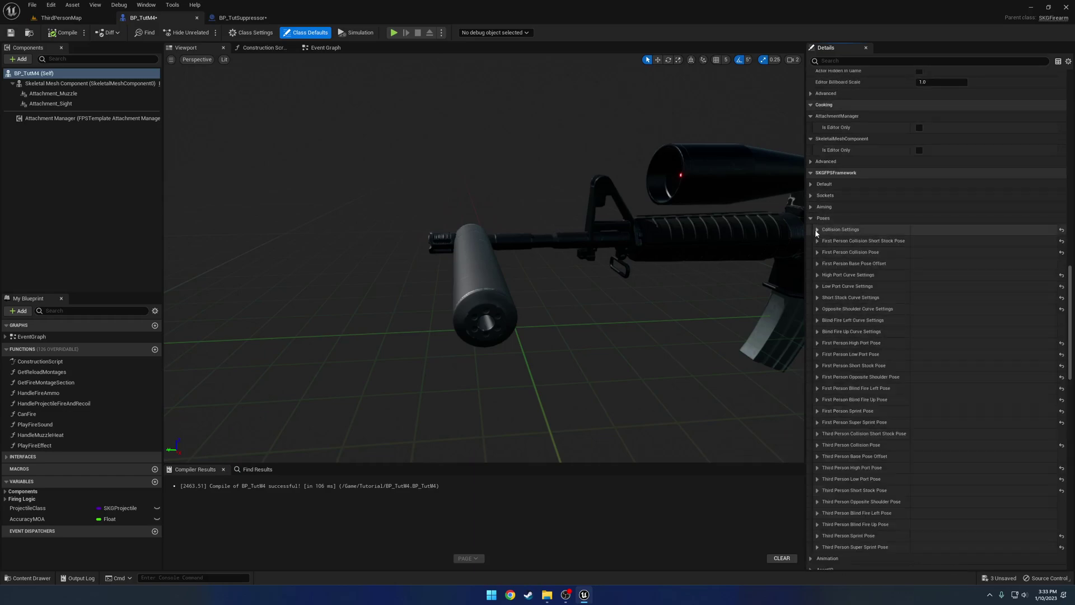
{"action": "left_click", "coordinate": [816, 230]}
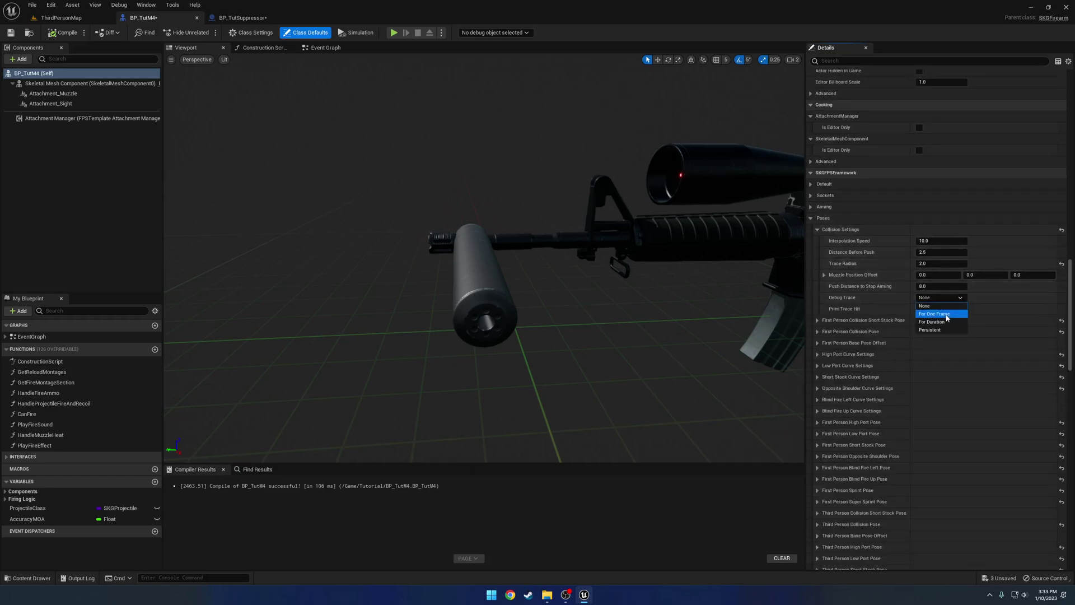
{"action": "left_click", "coordinate": [952, 315]}
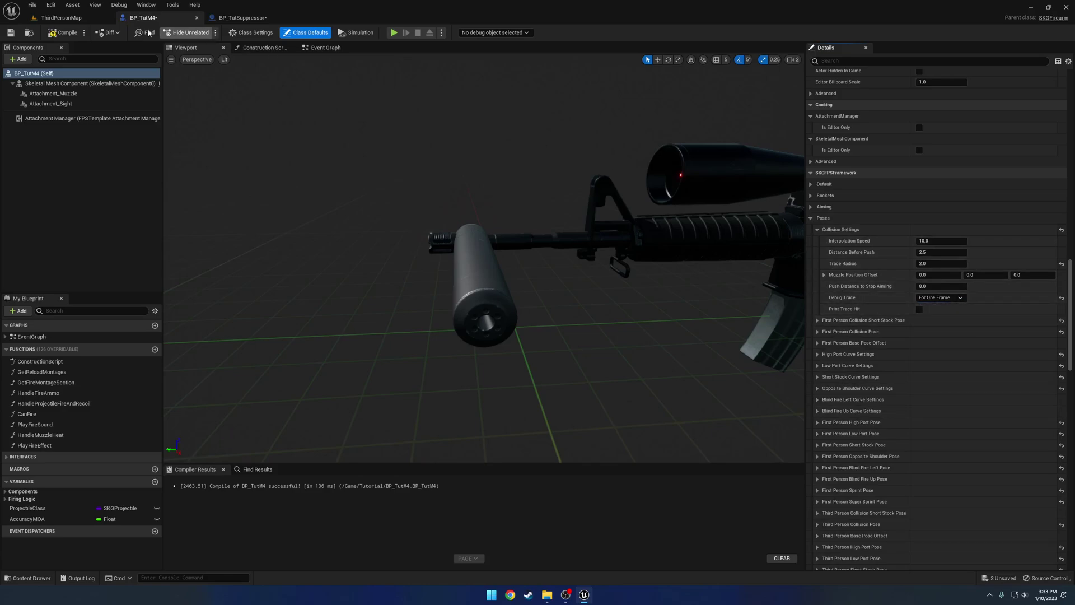
Play ThirdPersonMap and inspect the collision trace around the suppressor from a camera detached from the player.
{"action": "left_click", "coordinate": [84, 17]}
{"action": "left_click", "coordinate": [187, 32]}
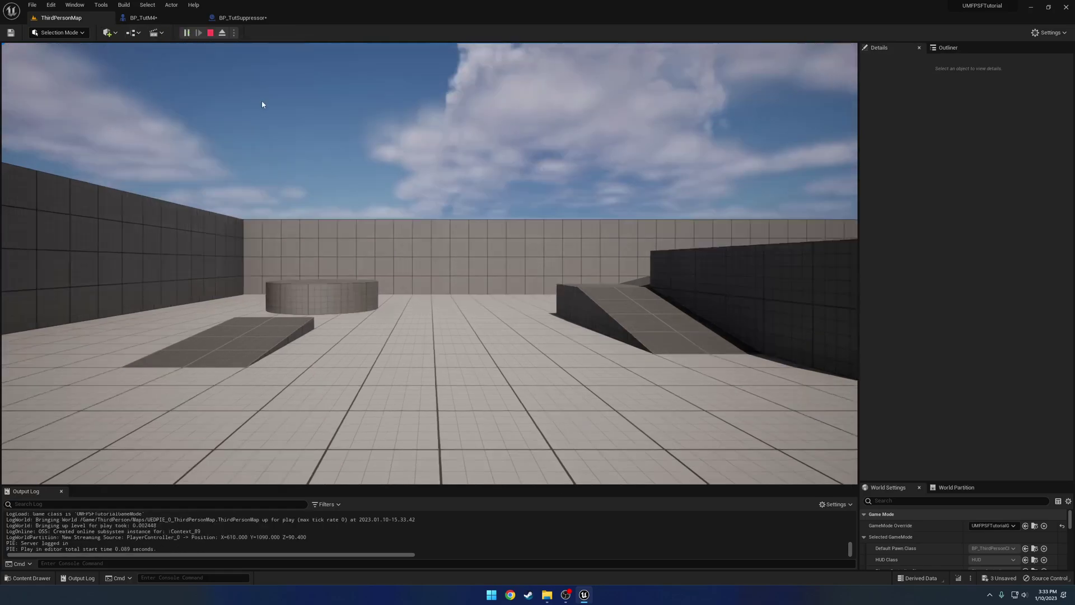
{"action": "left_click", "coordinate": [279, 106]}
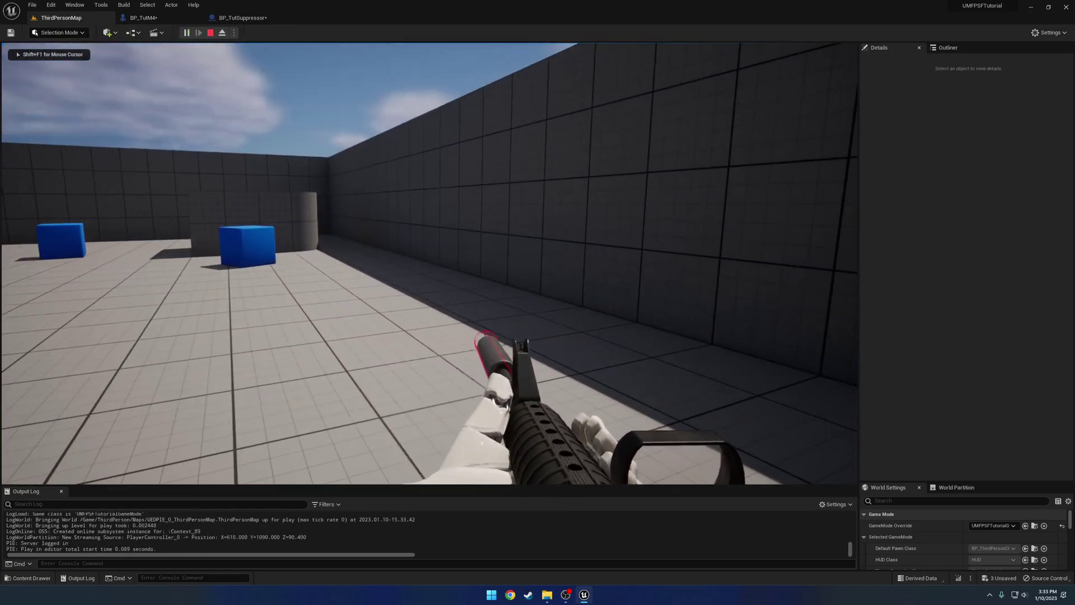
{"action": "key", "text": "F8"}
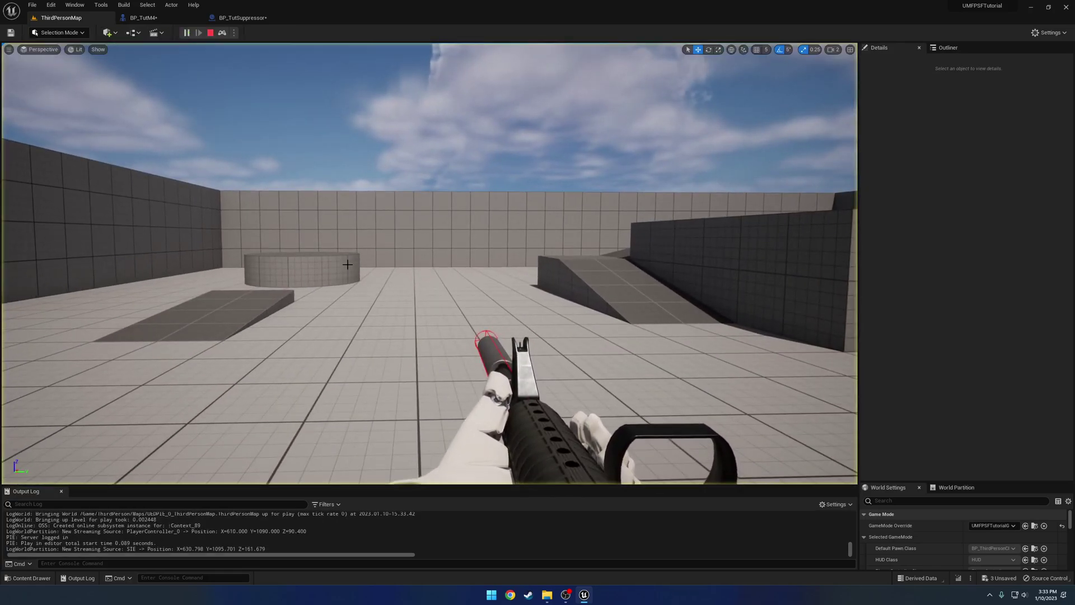
{"action": "right_click_drag", "start_coordinate": [377, 260], "coordinate": [333, 336]}
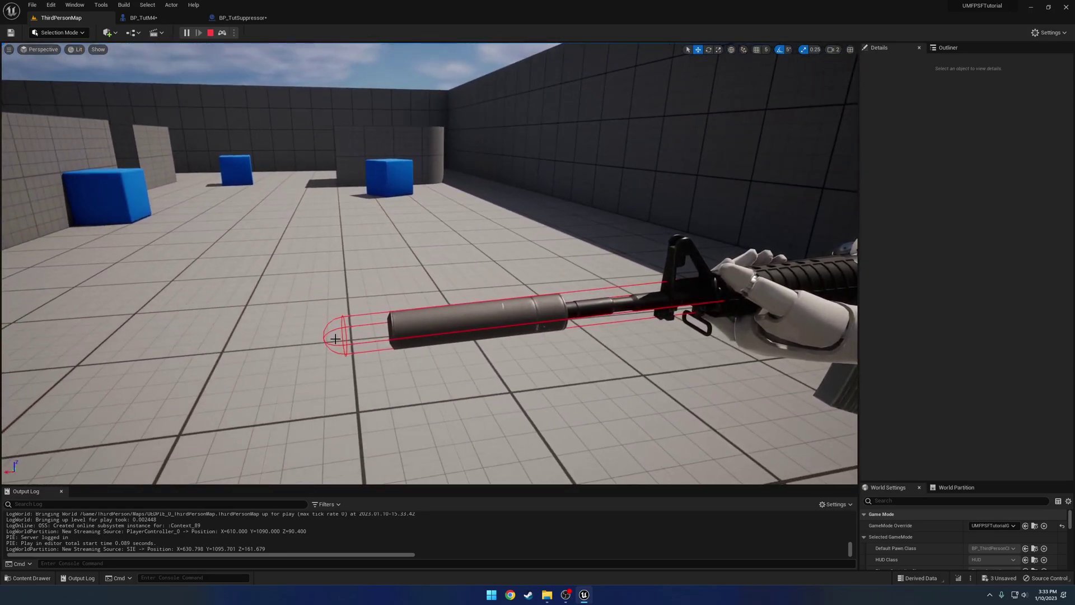
{"action": "key", "text": "Escape"}
Set Attachment_Muzzle's Default Attachment to None in BP_TutM4 and compile the blueprint.
{"action": "left_click", "coordinate": [143, 18]}
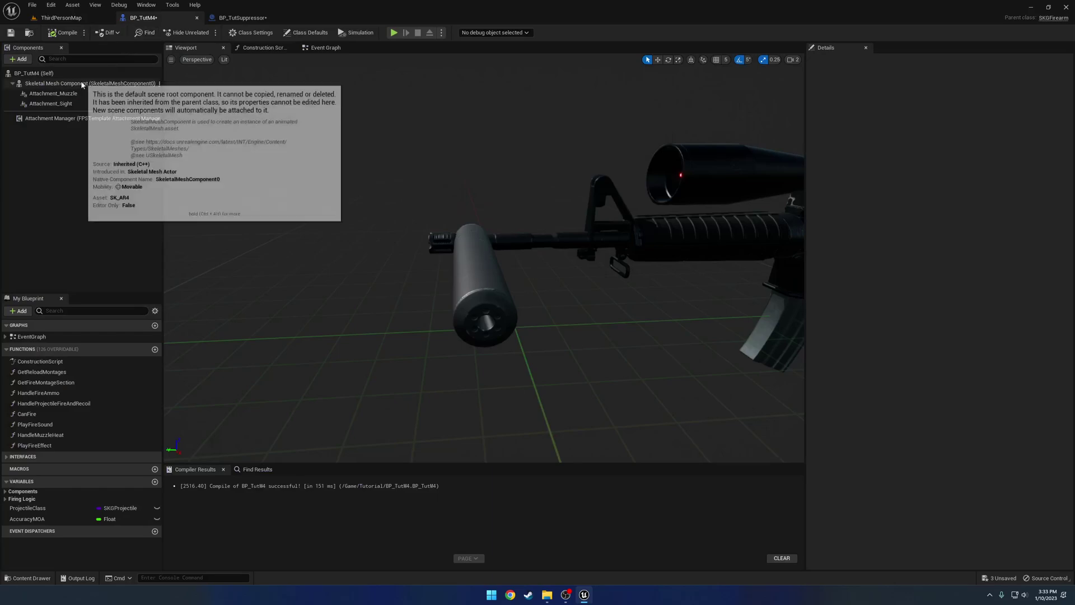
{"action": "left_click", "coordinate": [54, 93]}
{"action": "scroll", "coordinate": [1057, 250], "scroll_direction": "up", "scroll_amount": 5}
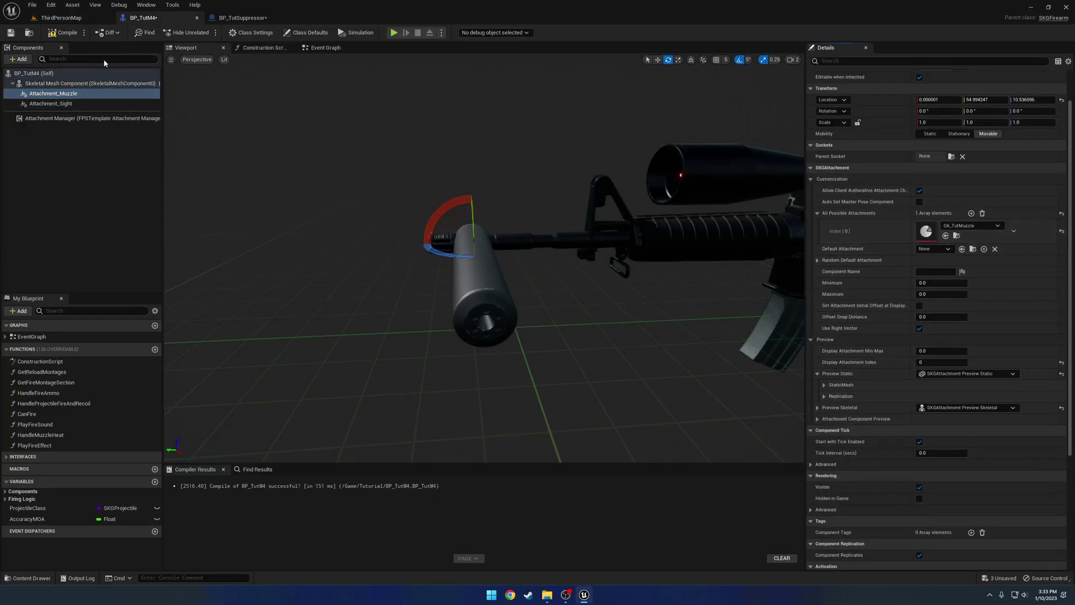
{"action": "left_click", "coordinate": [63, 33]}
Play ThirdPersonMap and inspect the collision trace on the rifle without the suppressor, using a detached camera.
{"action": "left_click", "coordinate": [61, 17]}
{"action": "left_click", "coordinate": [186, 32]}
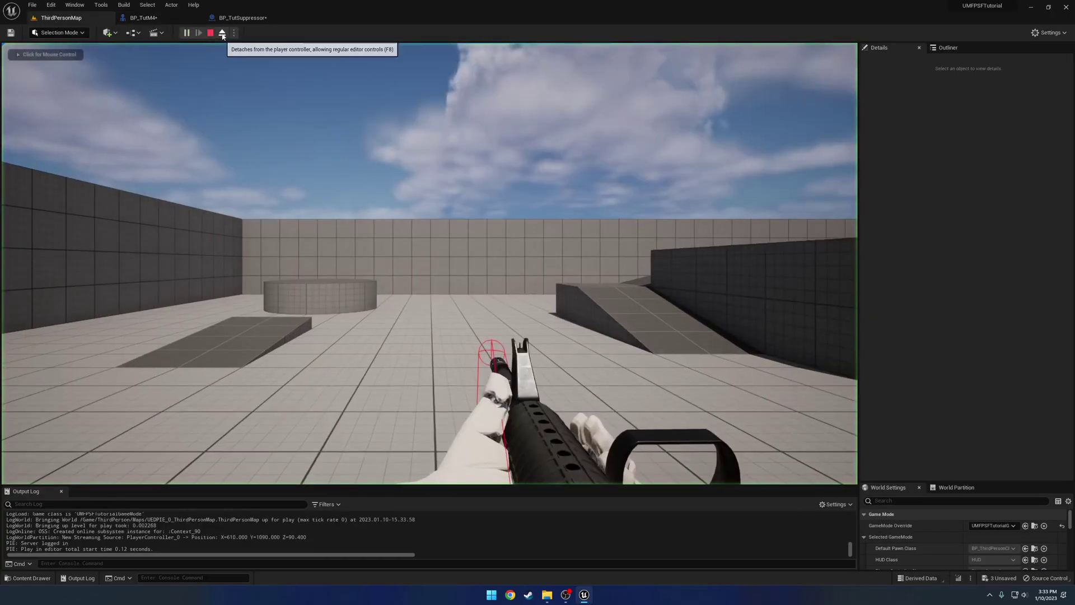
{"action": "left_click", "coordinate": [222, 33]}
{"action": "right_click_drag", "start_coordinate": [429, 263], "coordinate": [460, 235]}
{"action": "key", "text": "Escape"}
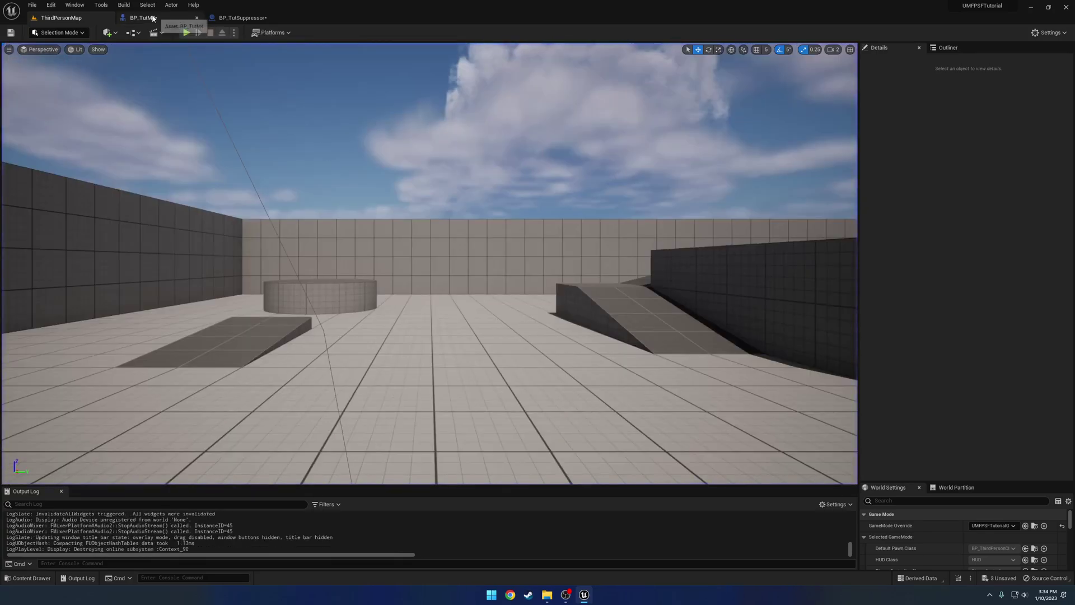
Locate BP_TutM4's skeletal mesh asset, open SK_AR4_Skeleton and inspect the S_Muzzle socket's parameters.
{"action": "left_click", "coordinate": [153, 18]}
{"action": "left_click", "coordinate": [956, 224]}
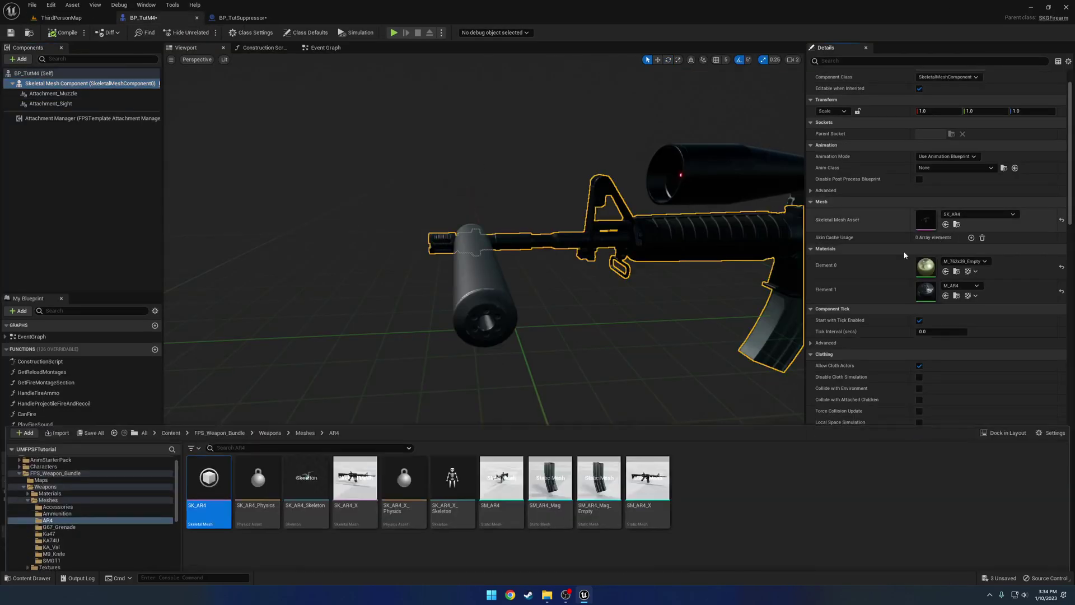
{"action": "left_click", "coordinate": [314, 431]}
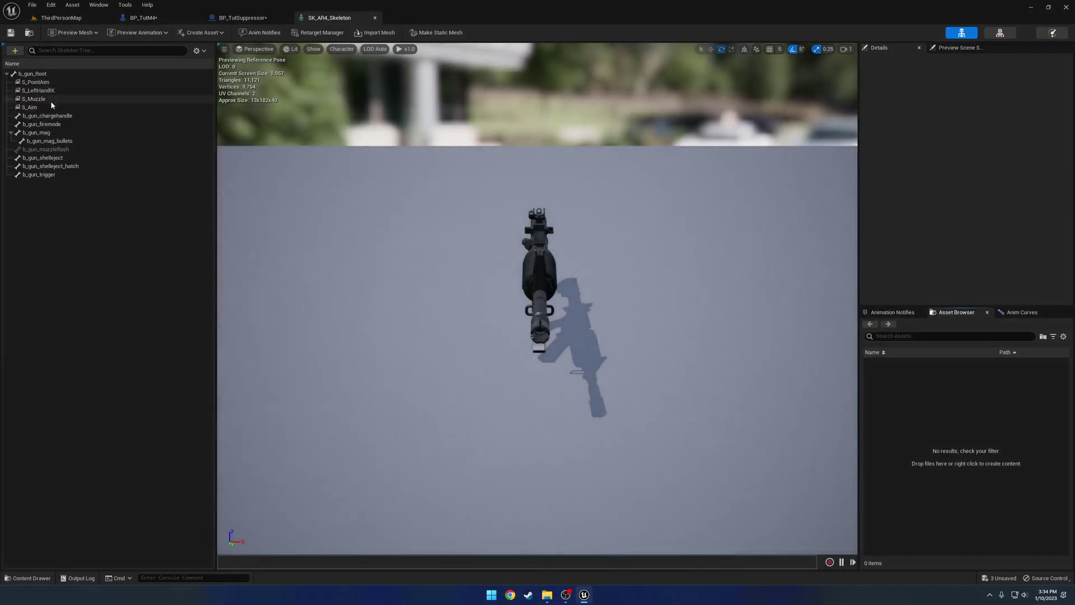
{"action": "left_click", "coordinate": [51, 100]}
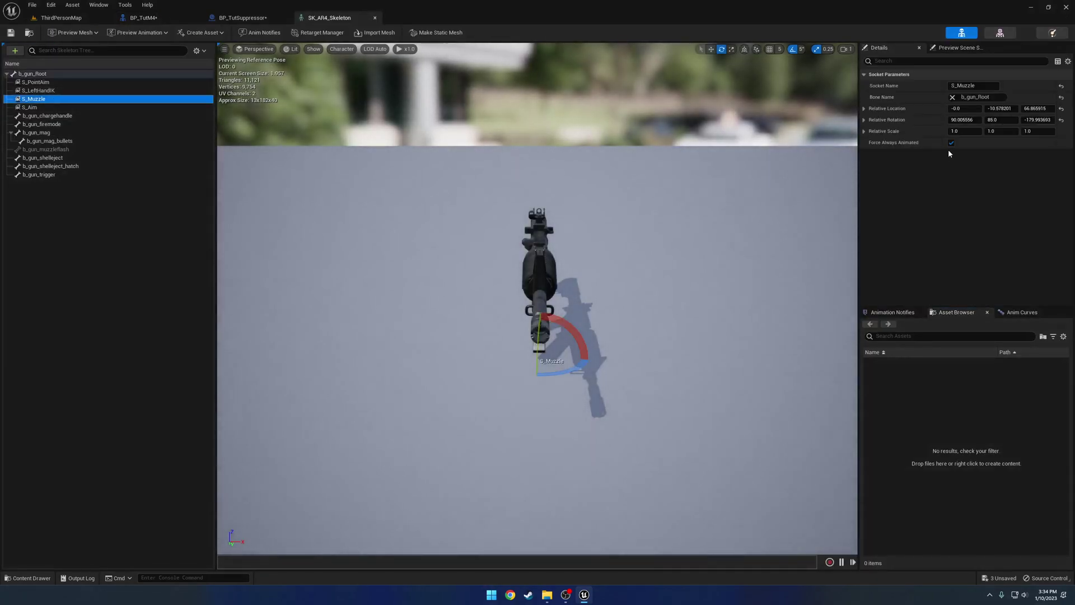
Reset the S_Muzzle socket's relative rotation and rotate it to about 135, 90, -135 degrees.
{"action": "right_click_drag", "start_coordinate": [646, 257], "coordinate": [638, 275]}
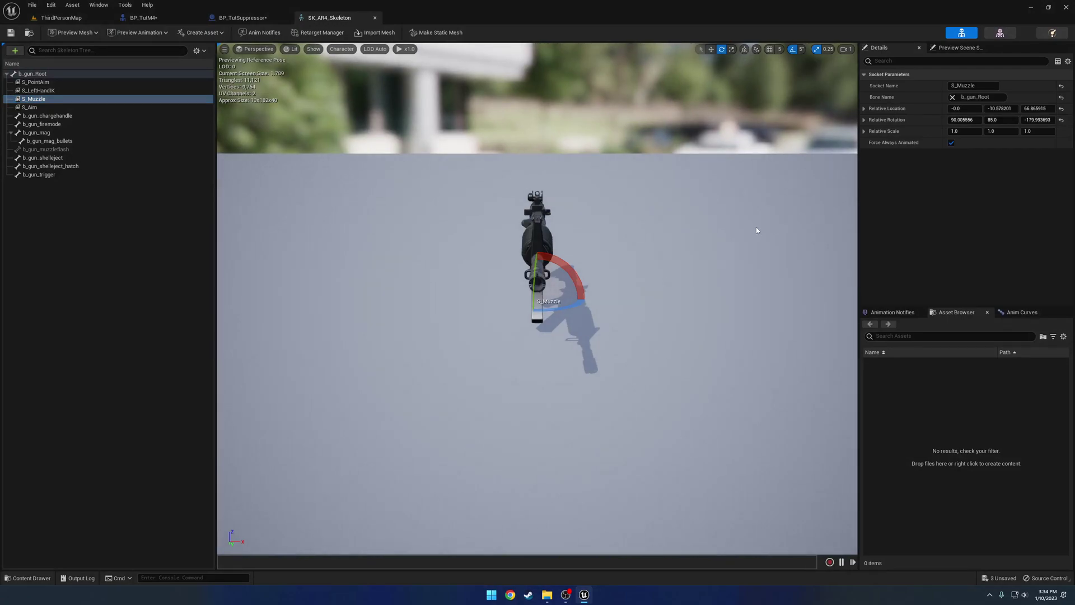
{"action": "left_click", "coordinate": [1061, 121]}
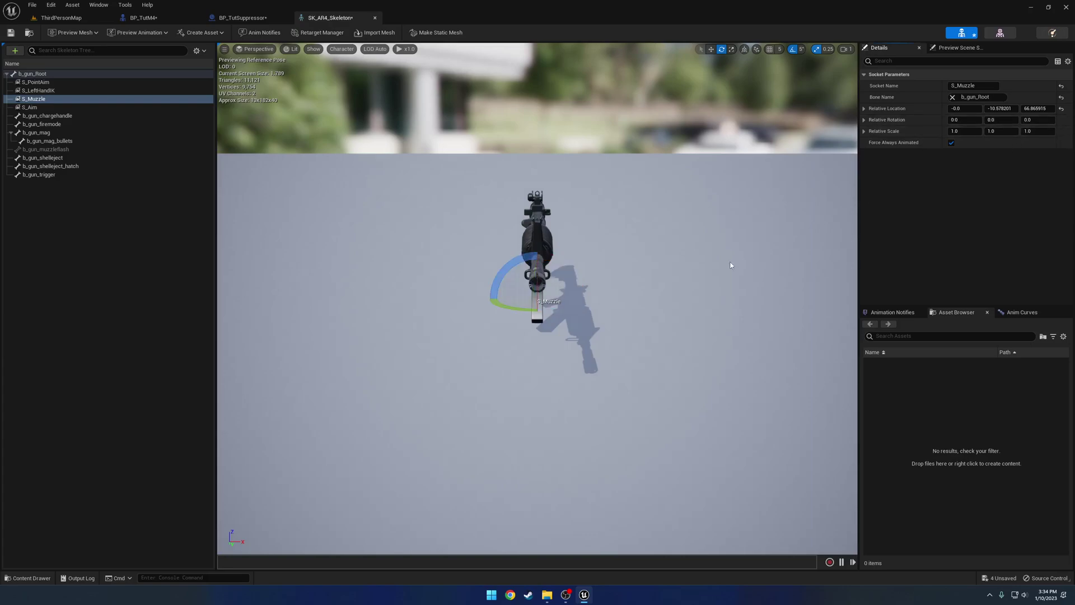
{"action": "right_click_drag", "start_coordinate": [729, 266], "coordinate": [454, 317]}
{"action": "left_click_drag", "start_coordinate": [626, 292], "coordinate": [623, 291]}
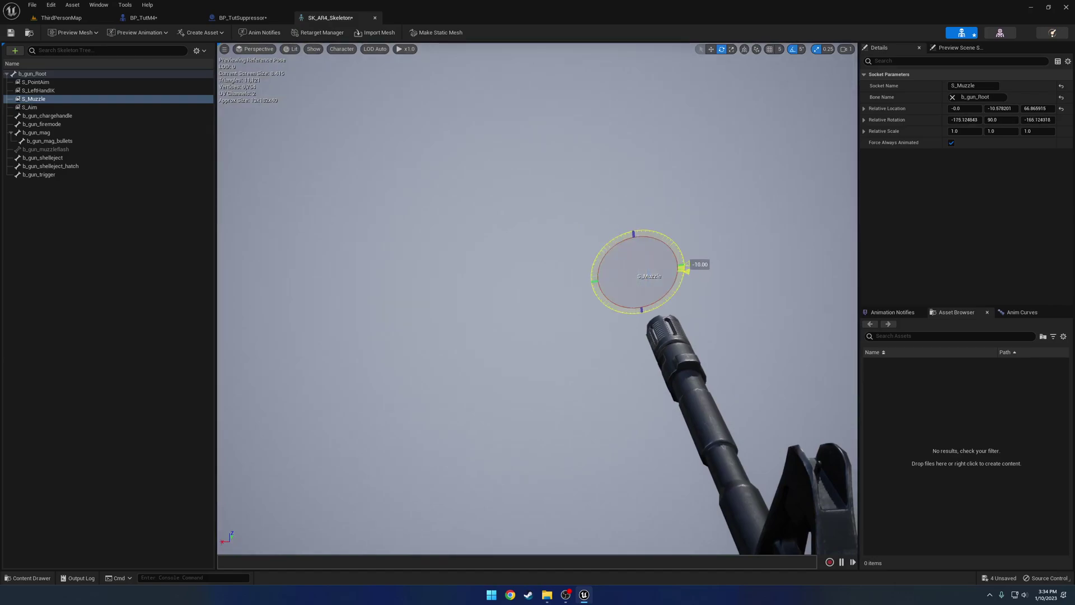
{"action": "left_click_drag", "start_coordinate": [641, 233], "coordinate": [668, 259]}
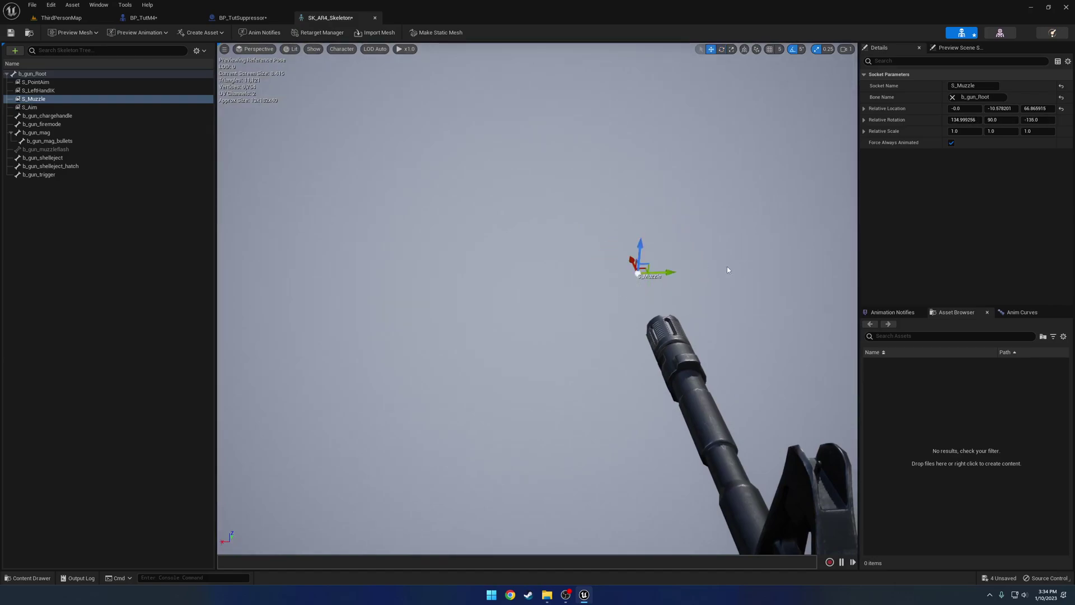
Play ThirdPersonMap and inspect the rifle's collision trace past the barrel with a detached camera.
{"action": "left_click", "coordinate": [61, 18]}
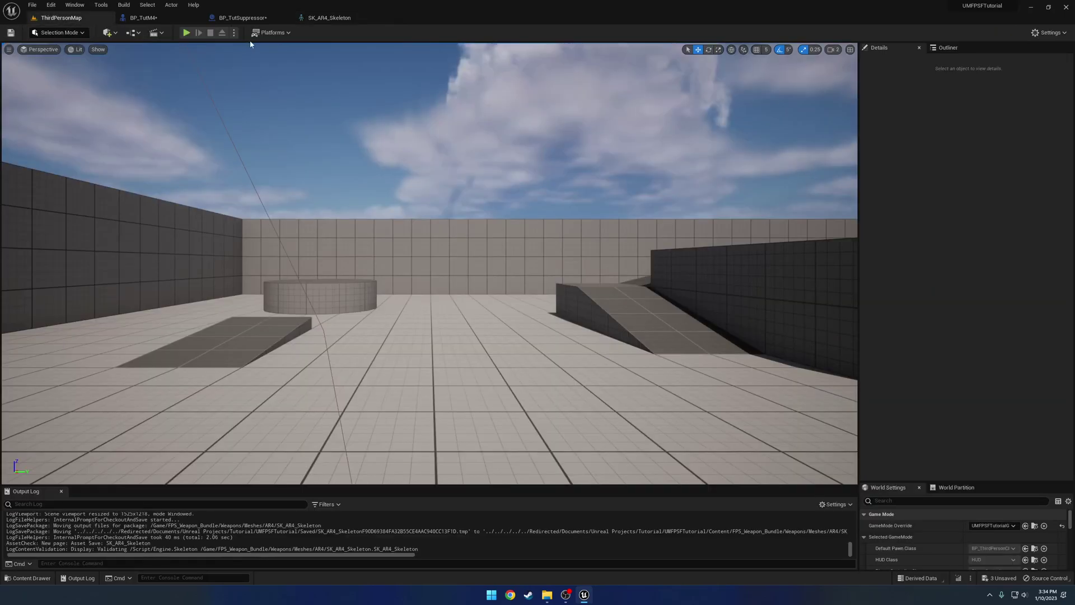
{"action": "left_click", "coordinate": [187, 33]}
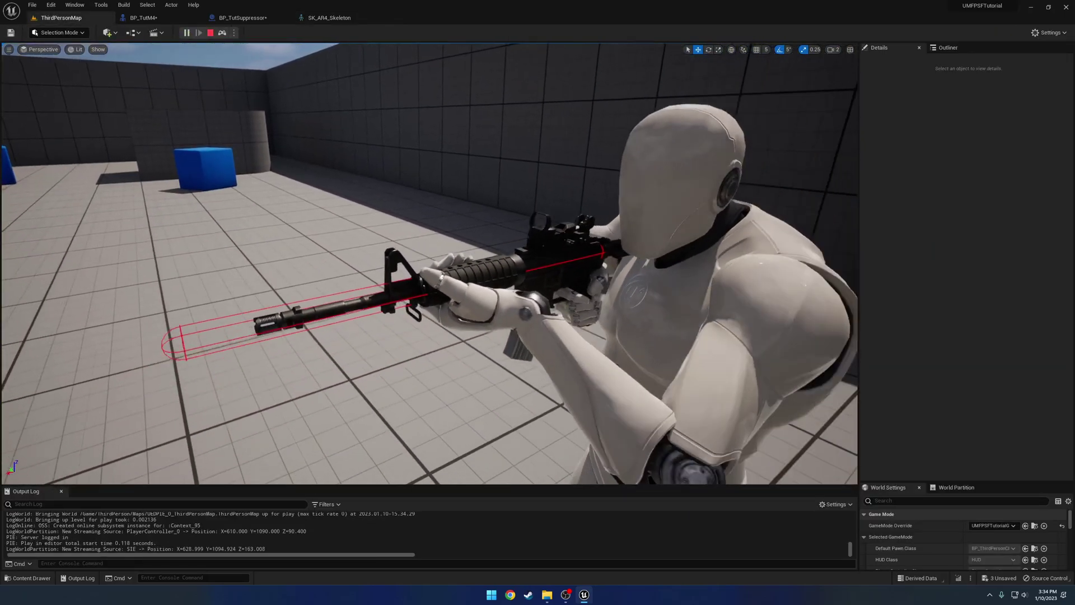
{"action": "right_click_drag", "start_coordinate": [430, 263], "coordinate": [356, 295]}
{"action": "key", "text": "Escape"}
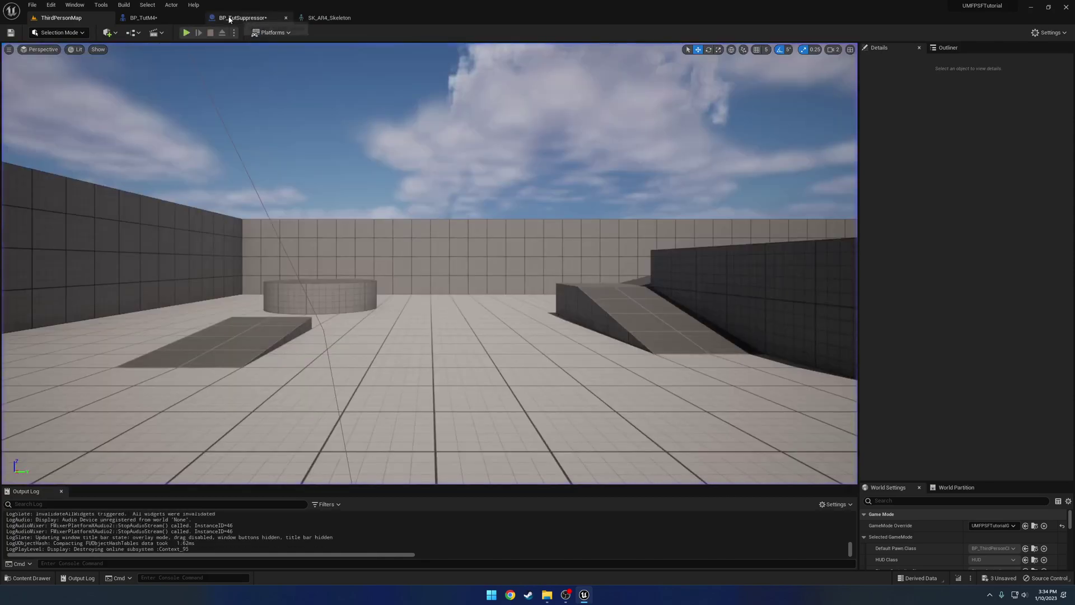
Try moving the S_Muzzle socket along the barrel in SK_AR4_Skeleton and check the collision trace by playing ThirdPersonMap.
{"action": "left_click", "coordinate": [329, 17]}
{"action": "right_click_drag", "start_coordinate": [355, 101], "coordinate": [476, 107]}
{"action": "right_click_drag", "start_coordinate": [551, 274], "coordinate": [467, 270]}
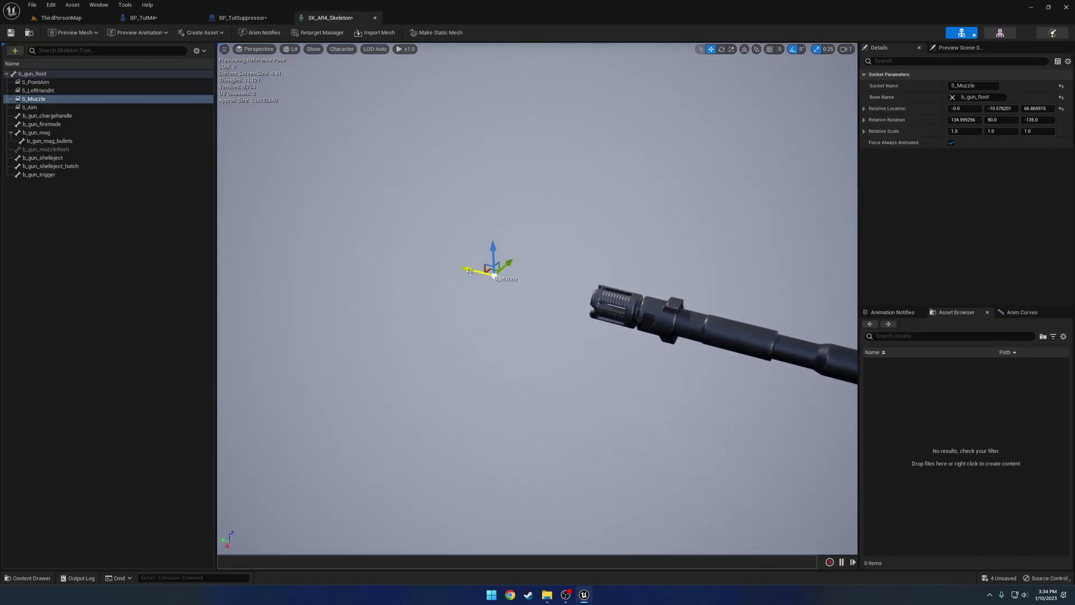
{"action": "left_click", "coordinate": [10, 33]}
{"action": "left_click", "coordinate": [61, 17]}
{"action": "left_click", "coordinate": [185, 33]}
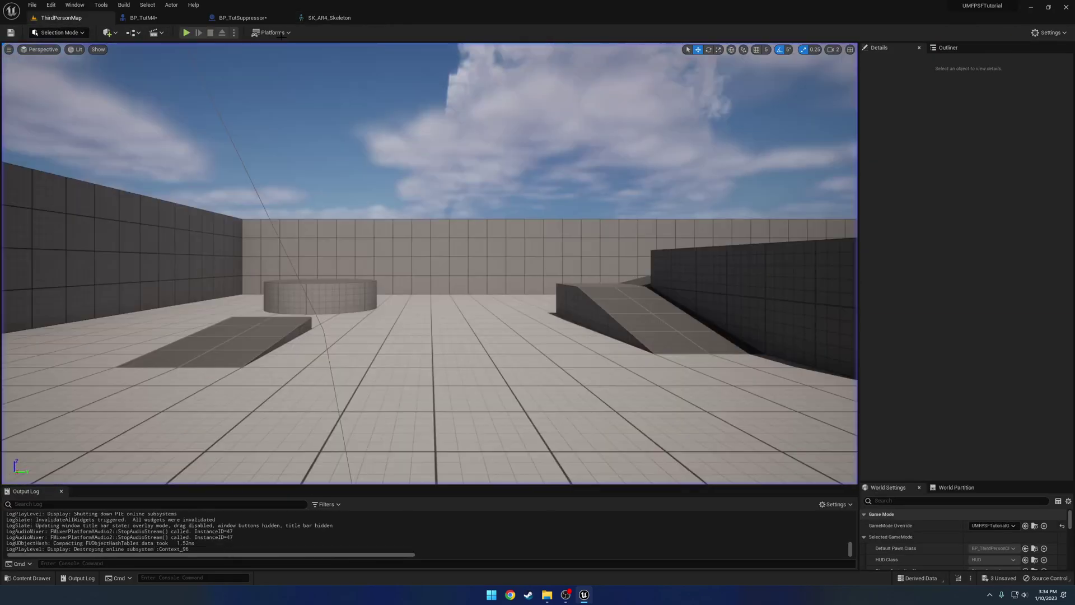
{"action": "key", "text": "Escape"}
{"action": "left_click", "coordinate": [317, 18]}
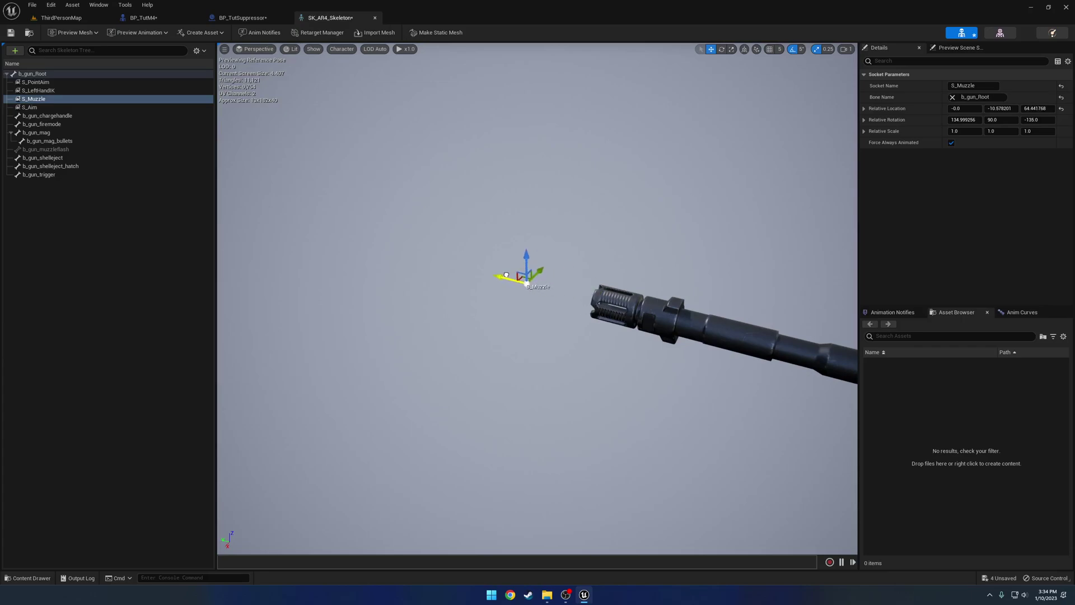
{"action": "key", "text": "ctrl+z"}
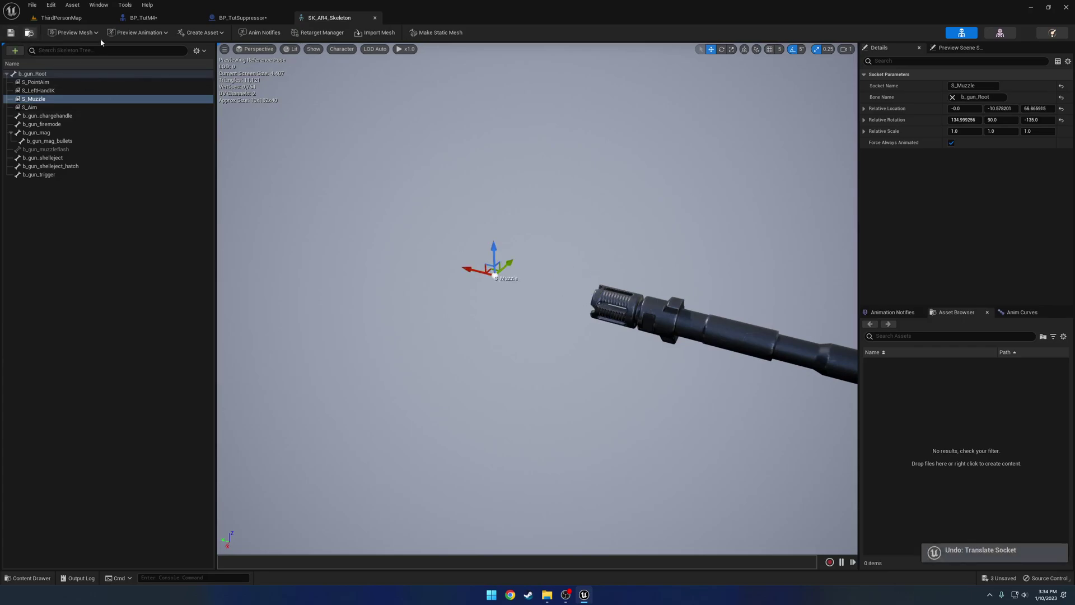
Close SK_AR4_Skeleton, set Attachment_Muzzle's Default Attachment to BP_TutSuppressor in BP_TutM4, and compile the blueprint.
{"action": "left_click", "coordinate": [376, 20]}
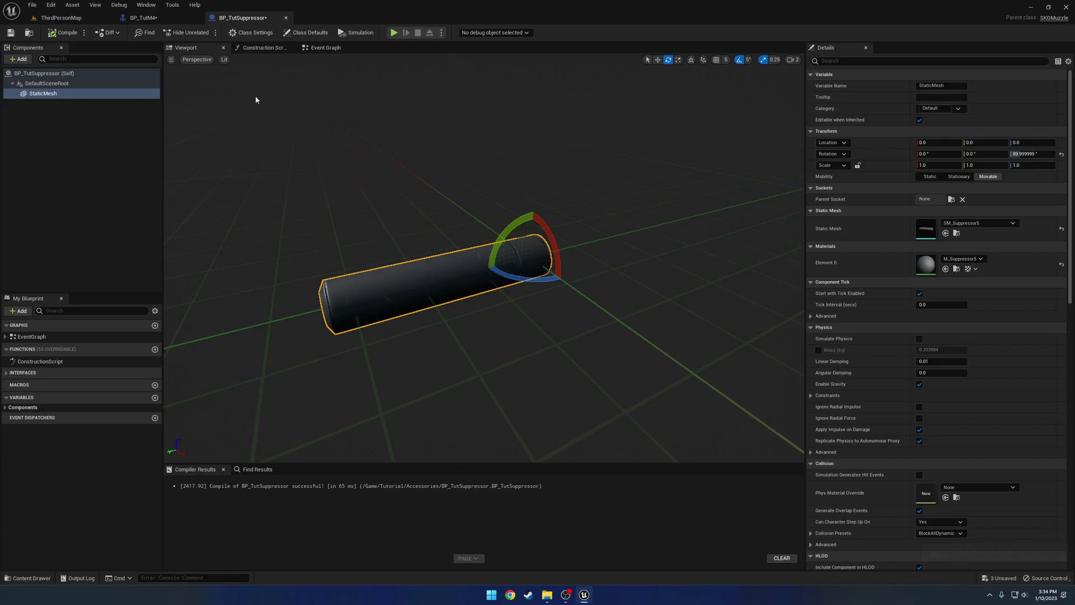
{"action": "left_click", "coordinate": [143, 18]}
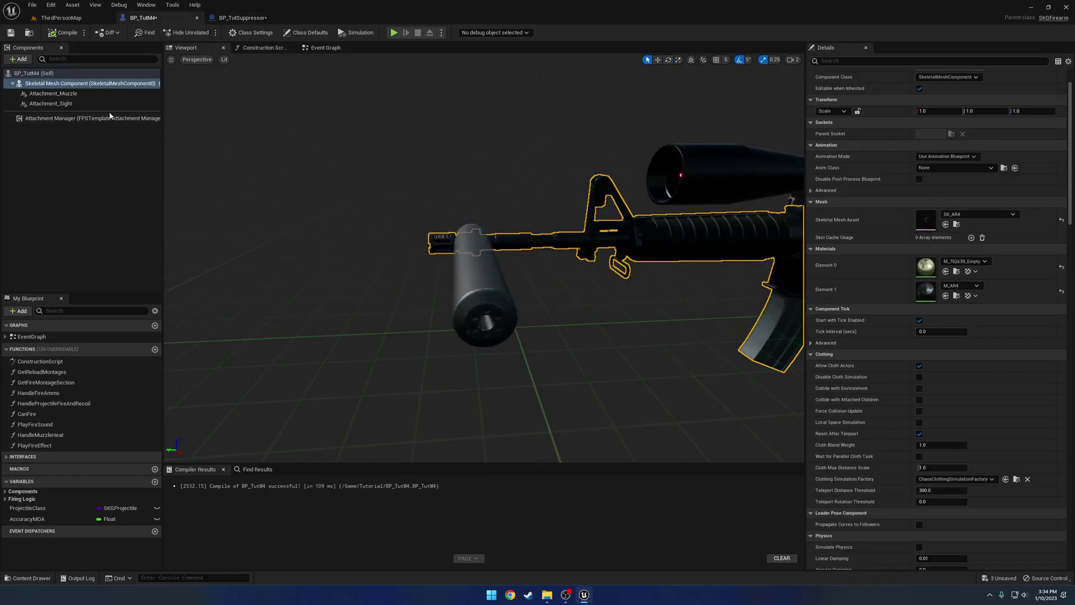
{"action": "left_click", "coordinate": [61, 94]}
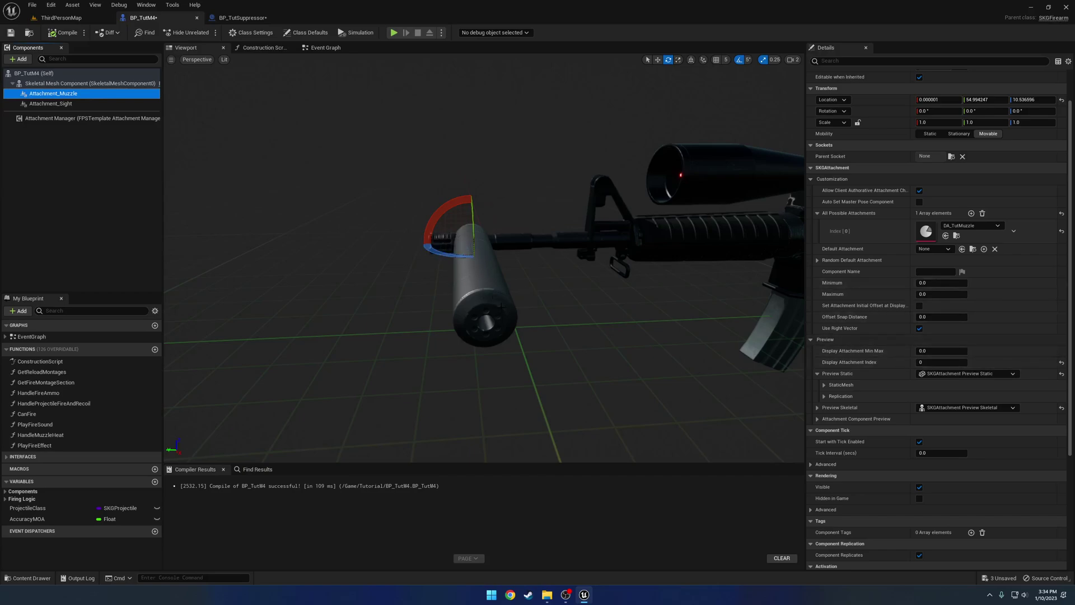
{"action": "left_click", "coordinate": [947, 249]}
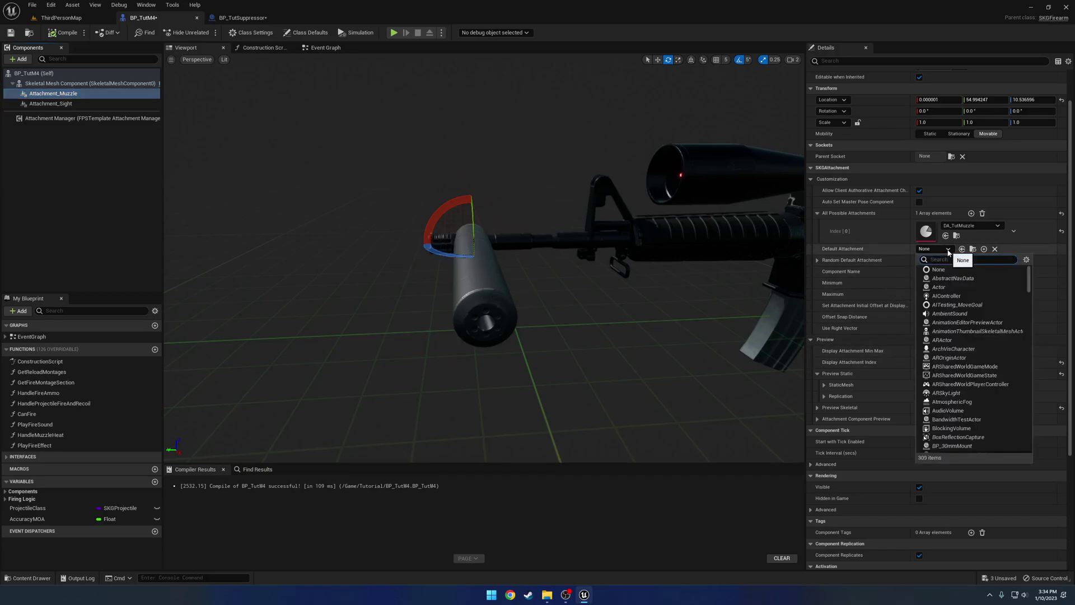
{"action": "type", "text": "supr"}
{"action": "key", "text": "BackSpace"}
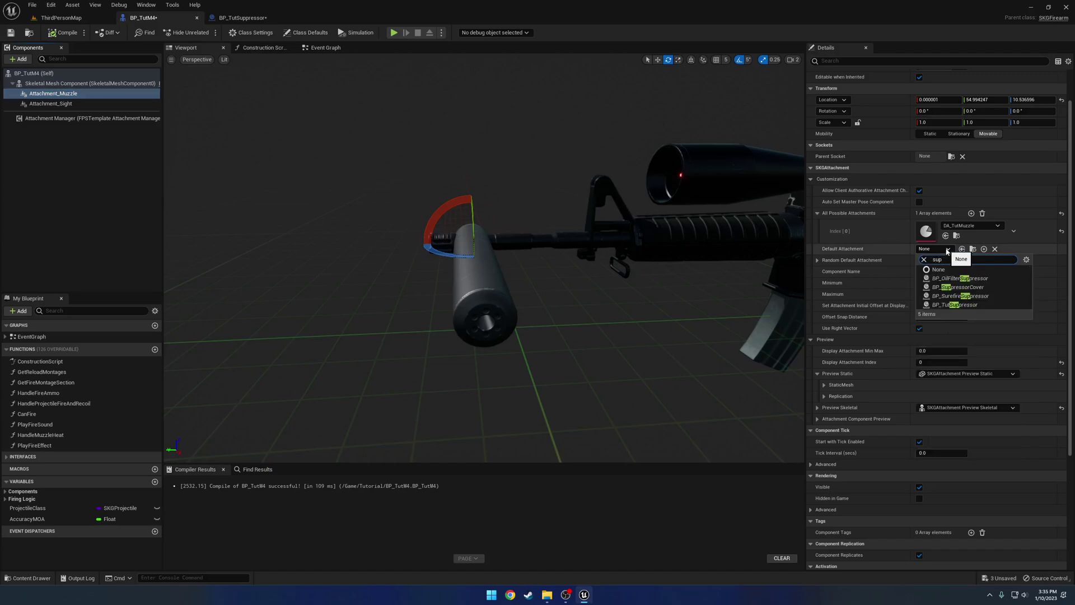
{"action": "left_click", "coordinate": [969, 305]}
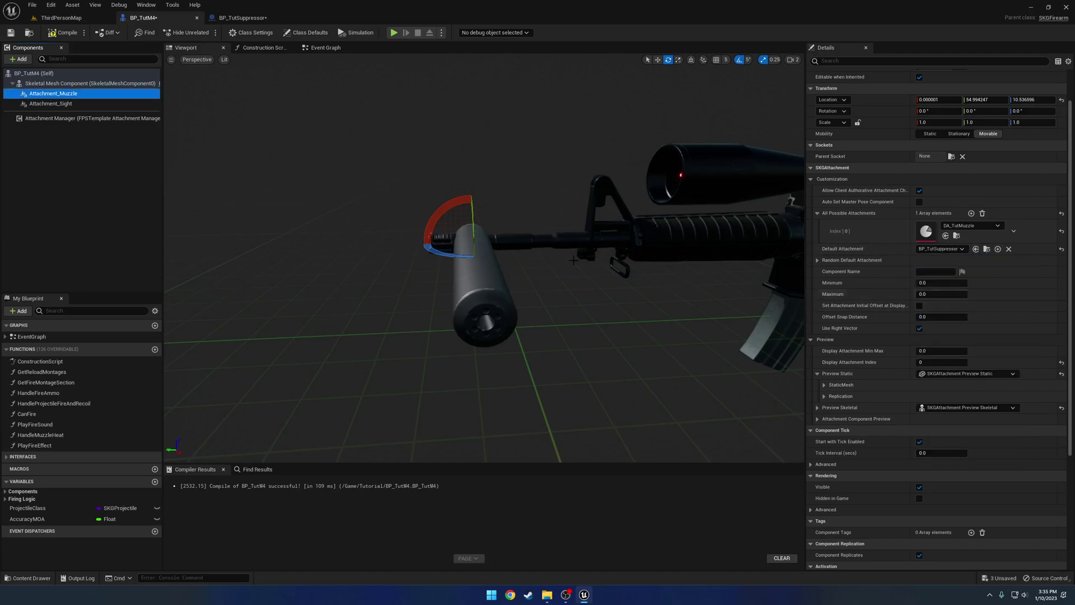
{"action": "left_click", "coordinate": [63, 34]}
Play ThirdPersonMap and walk up to a wall and back to test the suppressed rifle's collision.
{"action": "left_click", "coordinate": [61, 17]}
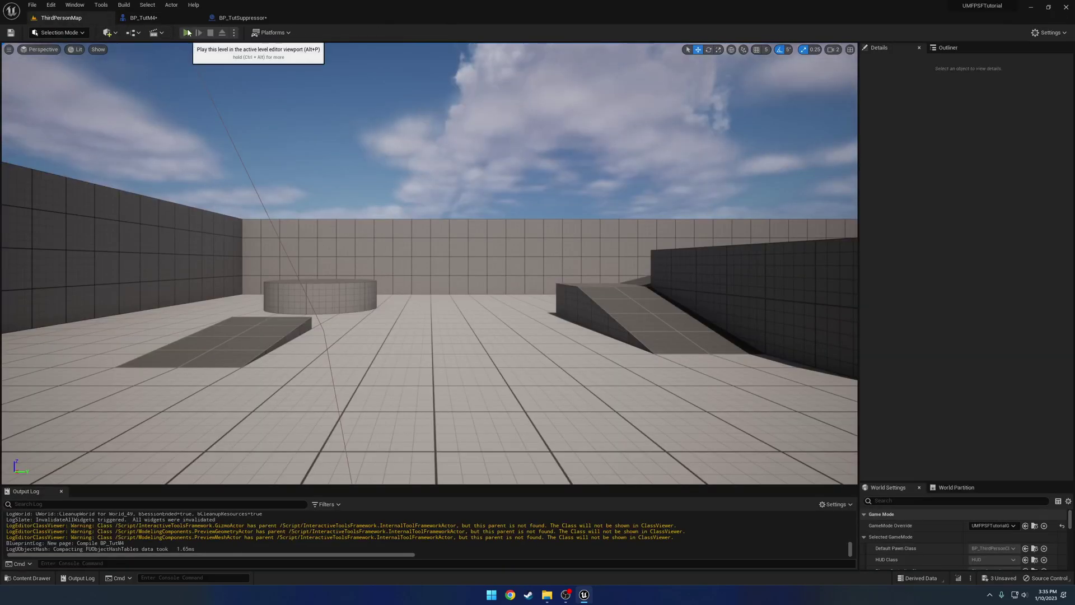
{"action": "left_click", "coordinate": [186, 32]}
{"action": "key", "text": "w"}
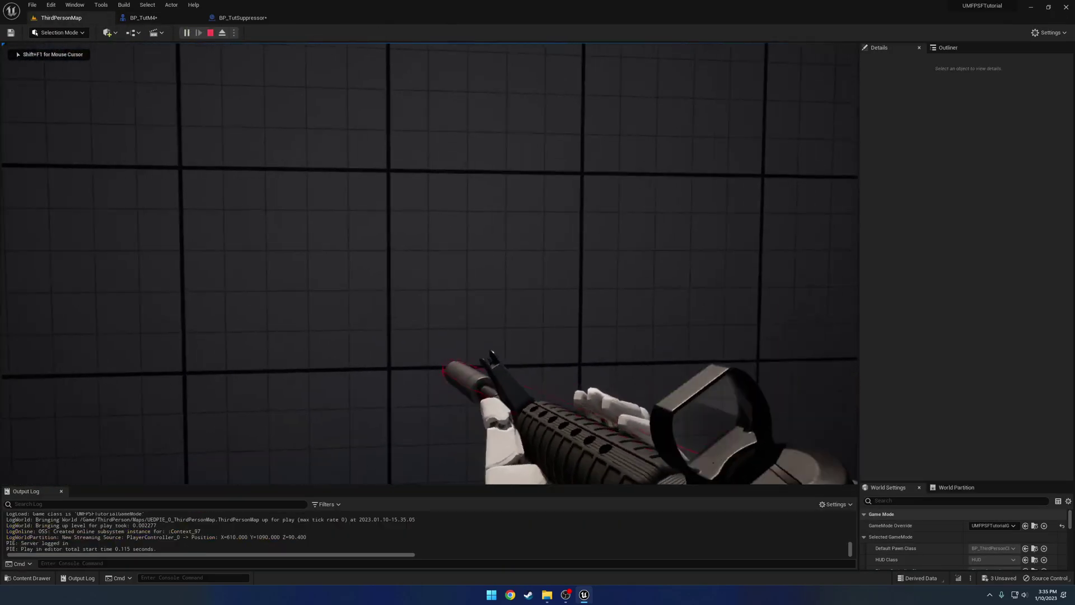
{"action": "key", "text": "w"}
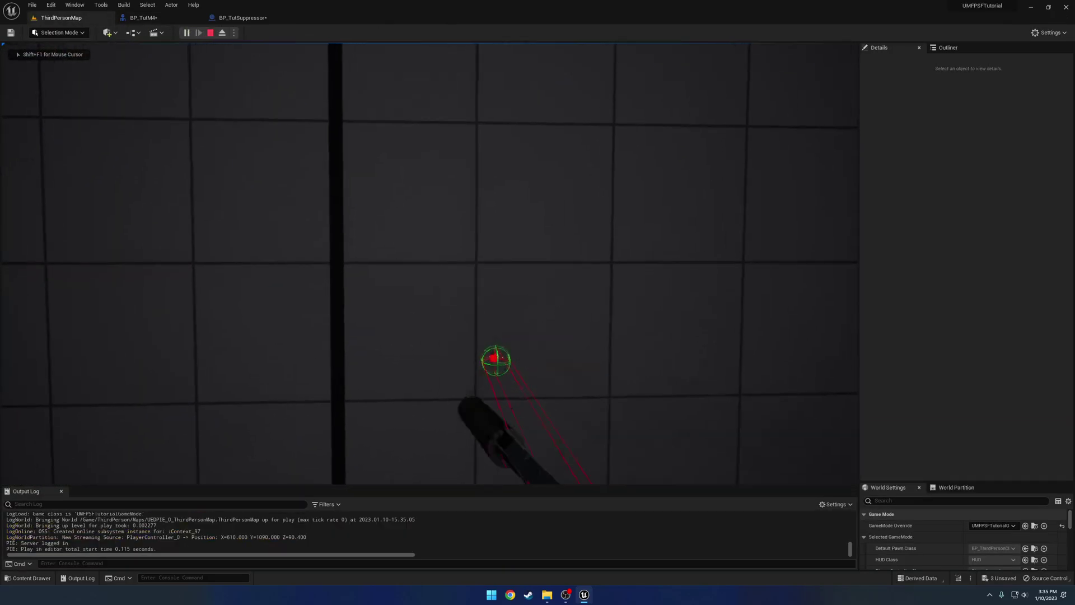
{"action": "key", "text": "s"}
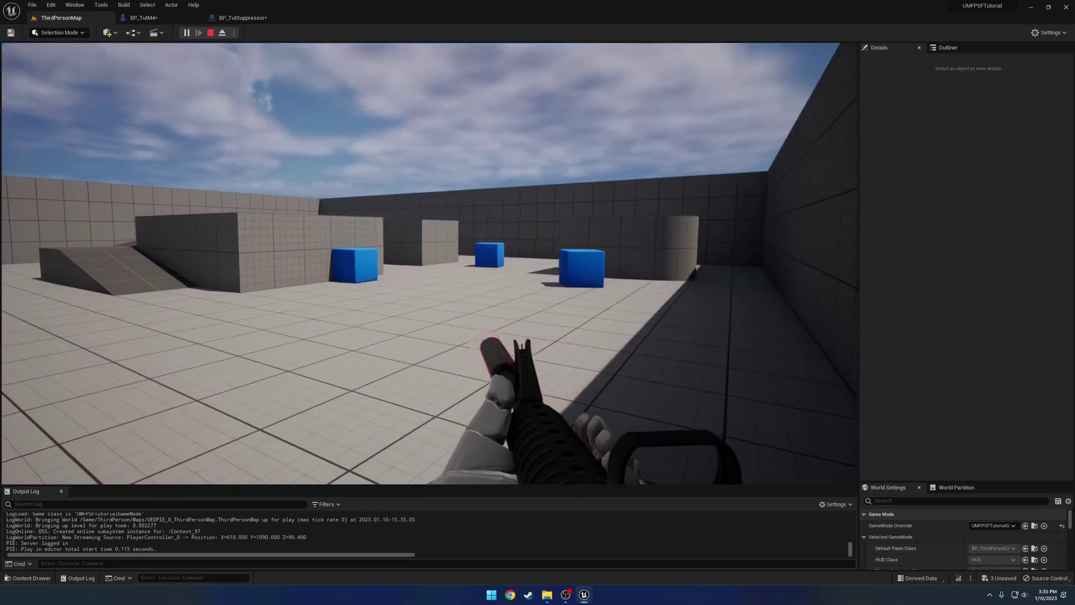
{"action": "key", "text": "Escape"}
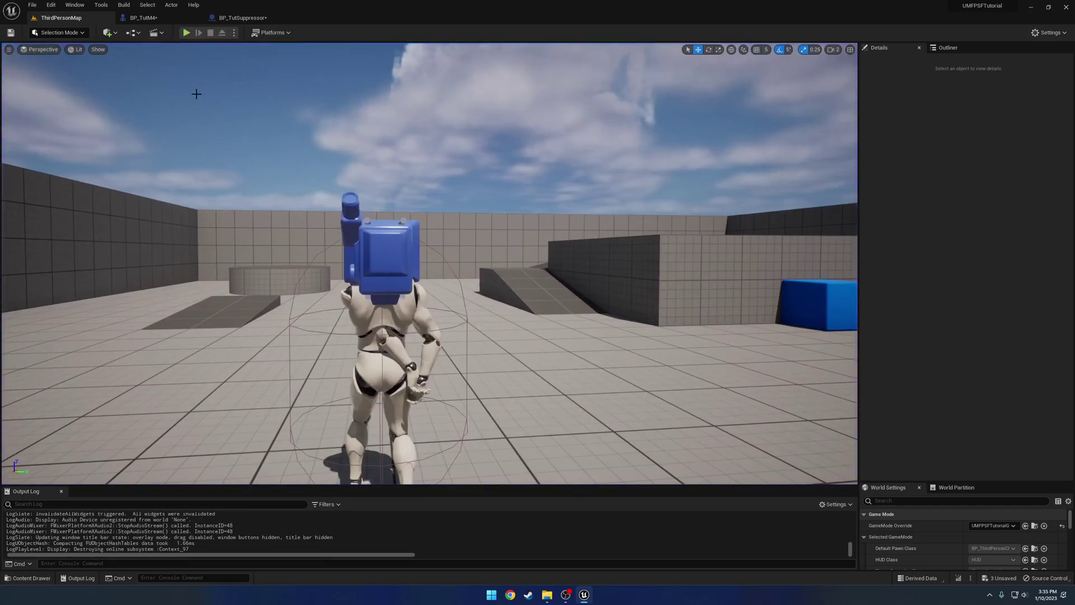
Show BP_TutM4's class settings, collapse Poses and expand the Default group under SKGFPSFramework.
{"action": "left_click", "coordinate": [168, 17]}
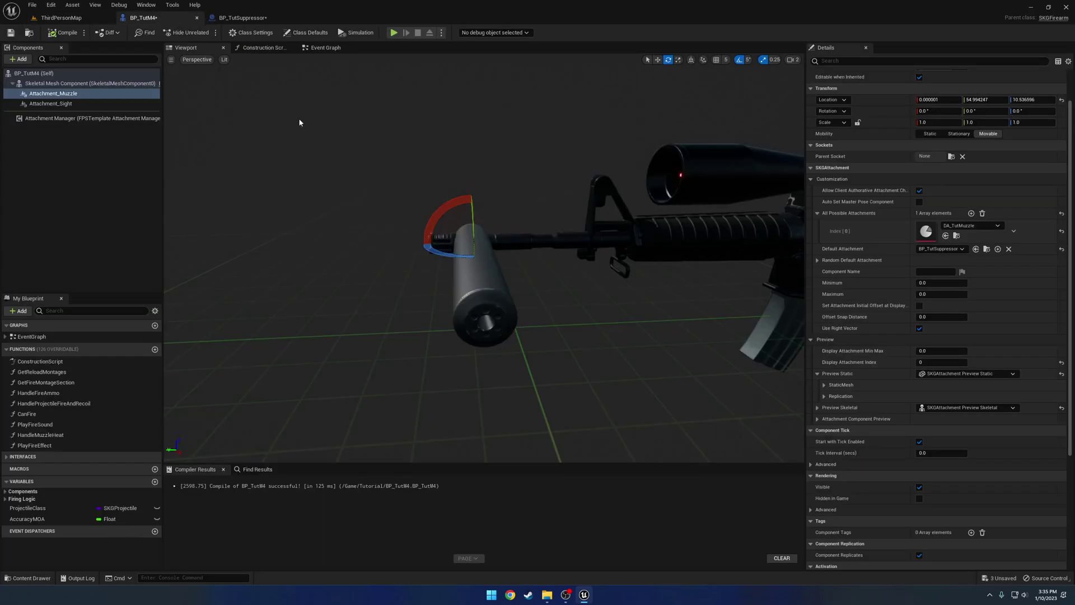
{"action": "right_click_drag", "start_coordinate": [300, 141], "coordinate": [342, 140]}
{"action": "left_click", "coordinate": [68, 94]}
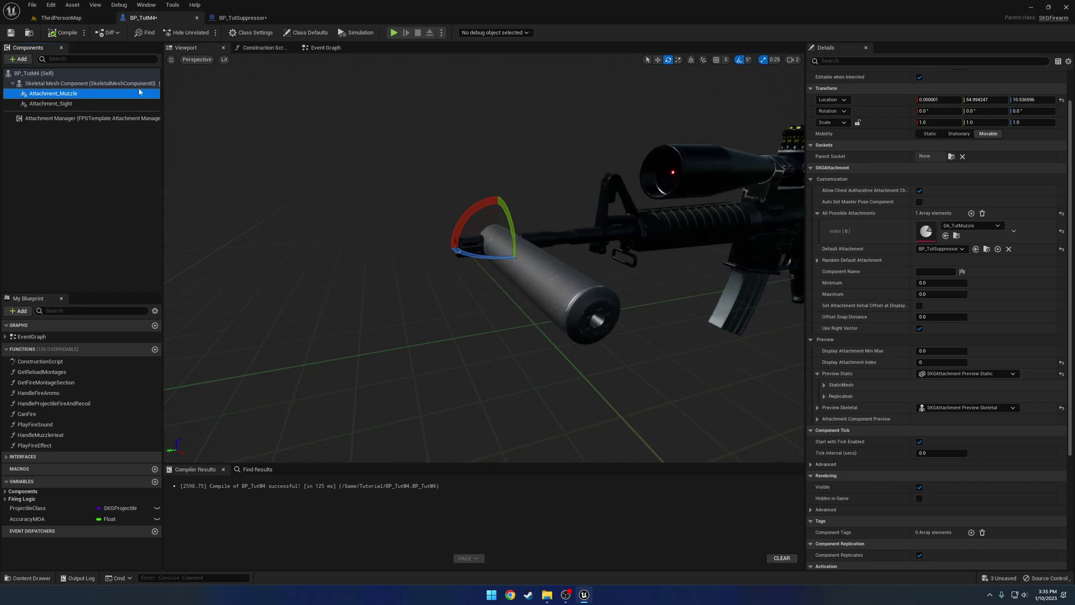
{"action": "left_click", "coordinate": [33, 73]}
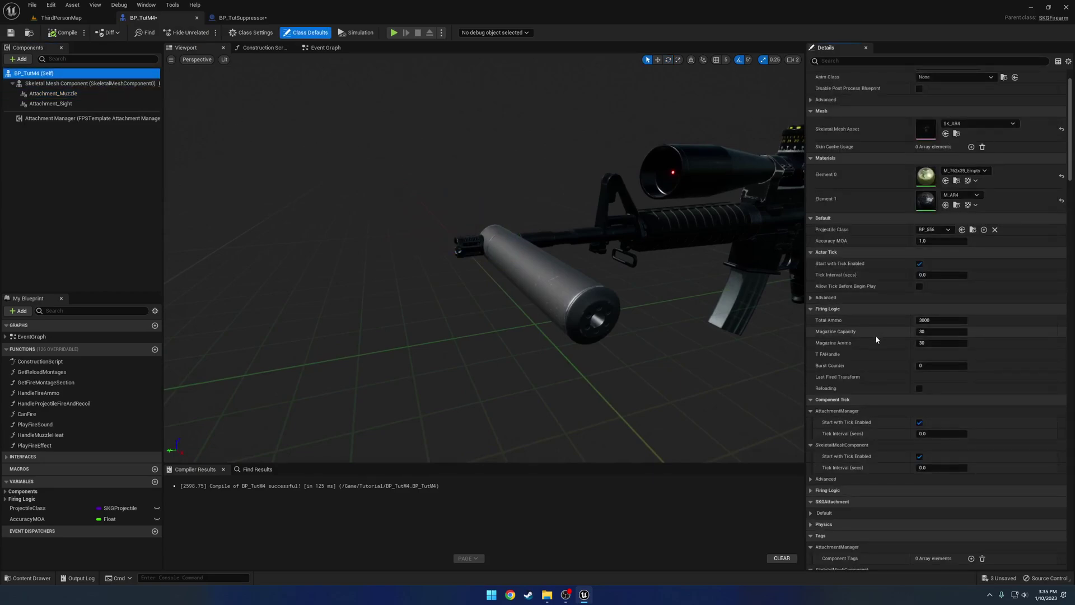
{"action": "left_click_drag", "start_coordinate": [1071, 148], "coordinate": [1062, 292]}
{"action": "scroll", "coordinate": [852, 386], "scroll_direction": "down", "scroll_amount": 2}
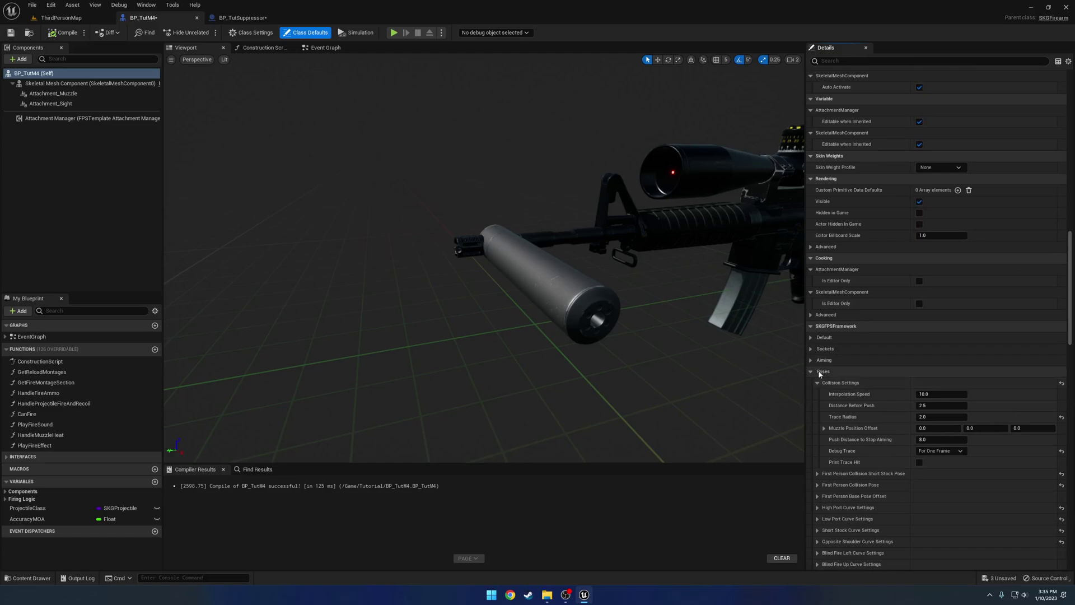
{"action": "left_click", "coordinate": [810, 372]}
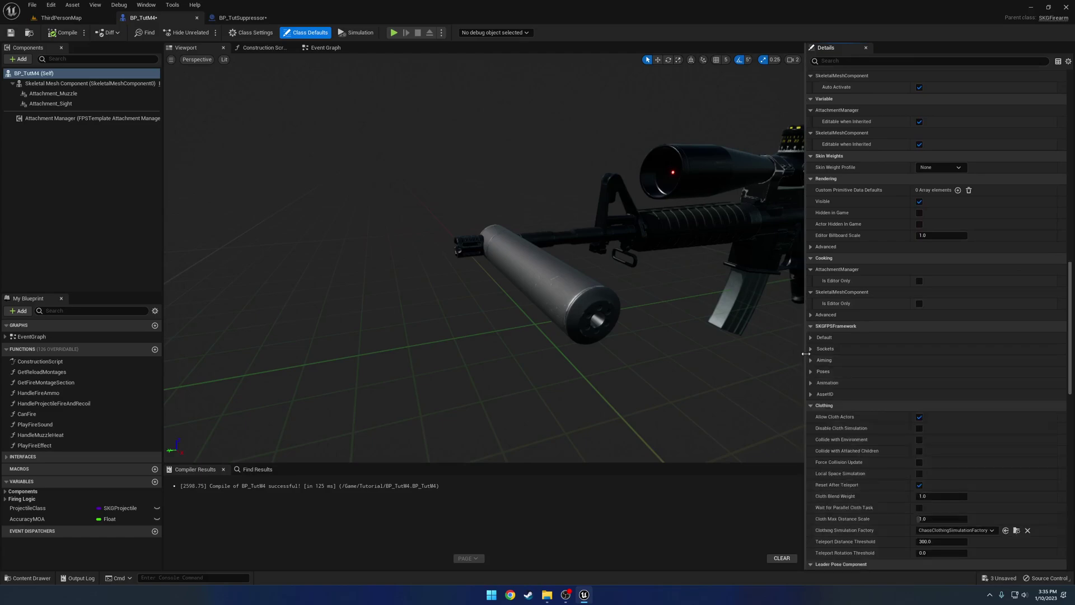
{"action": "left_click", "coordinate": [811, 337]}
{"action": "scroll", "coordinate": [811, 341], "scroll_direction": "down", "scroll_amount": 2}
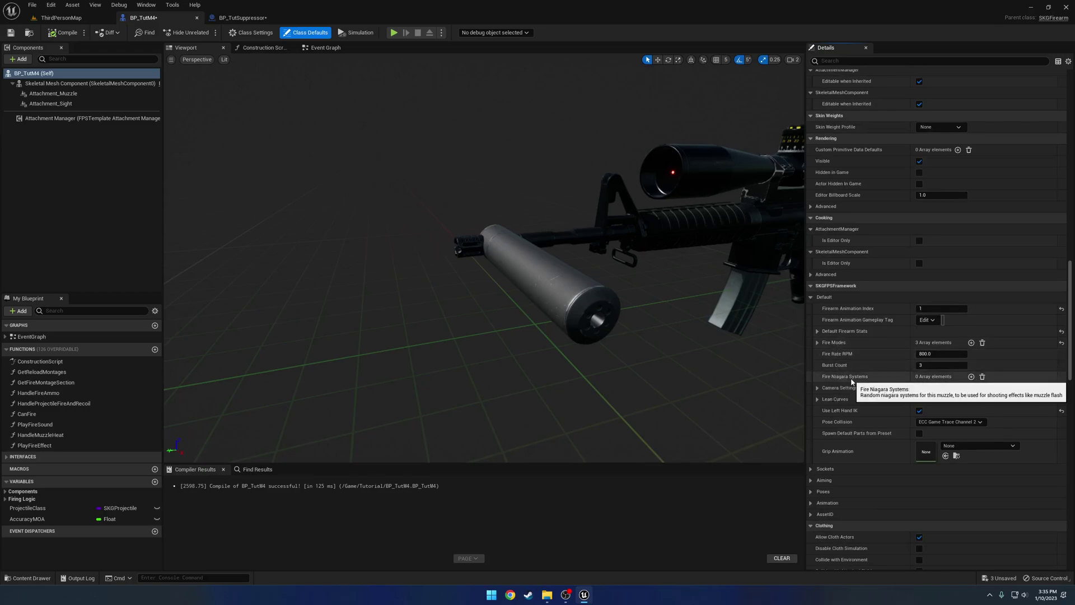
Add an element to BP_TutM4's Fire Niagara Systems, assign NS_MuzzleFlash to it, and compile the blueprint.
{"action": "left_click", "coordinate": [971, 376]}
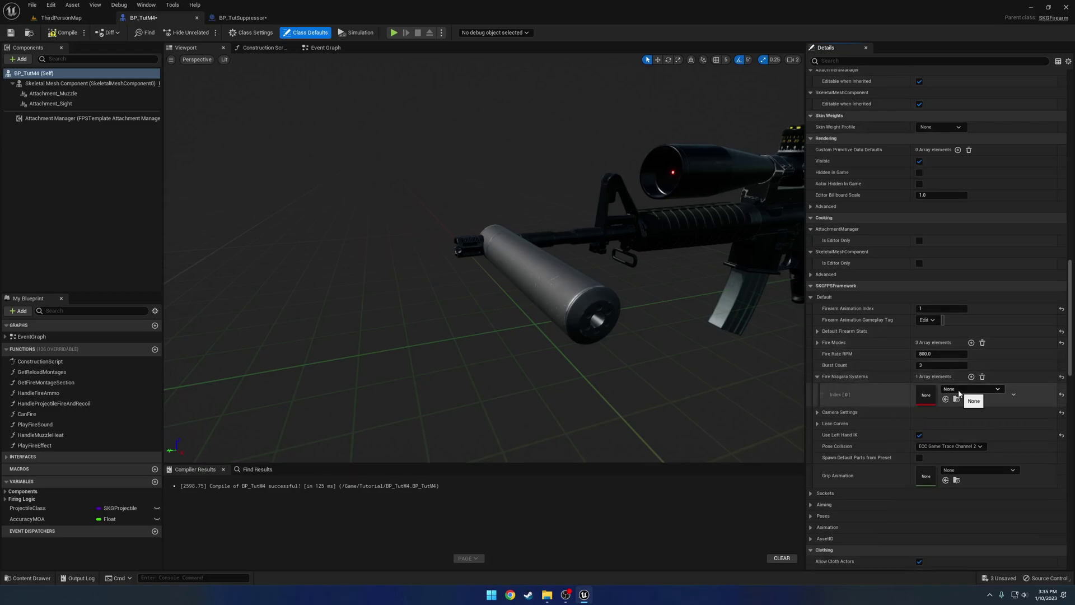
{"action": "left_click", "coordinate": [961, 389]}
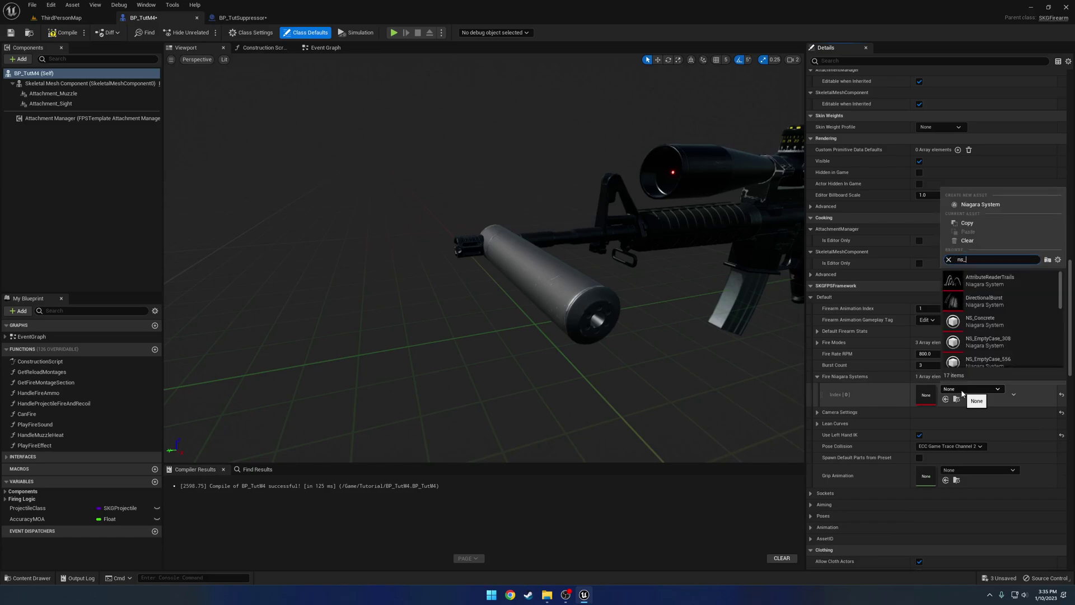
{"action": "left_click_drag", "start_coordinate": [1058, 287], "coordinate": [1059, 294]}
{"action": "scroll", "coordinate": [1060, 294], "scroll_direction": "down", "scroll_amount": 3}
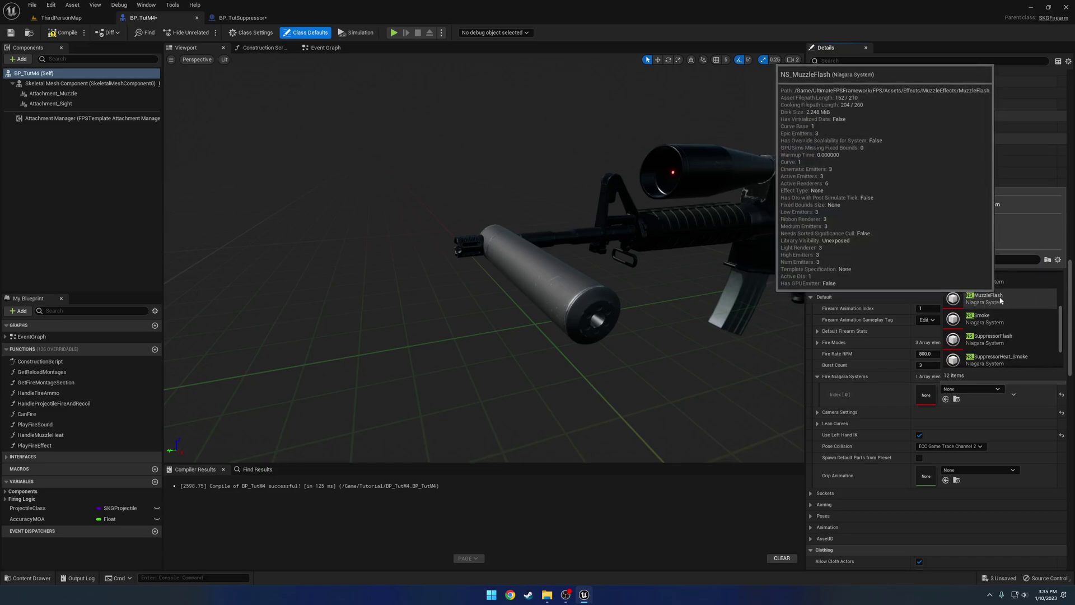
{"action": "left_click", "coordinate": [985, 298]}
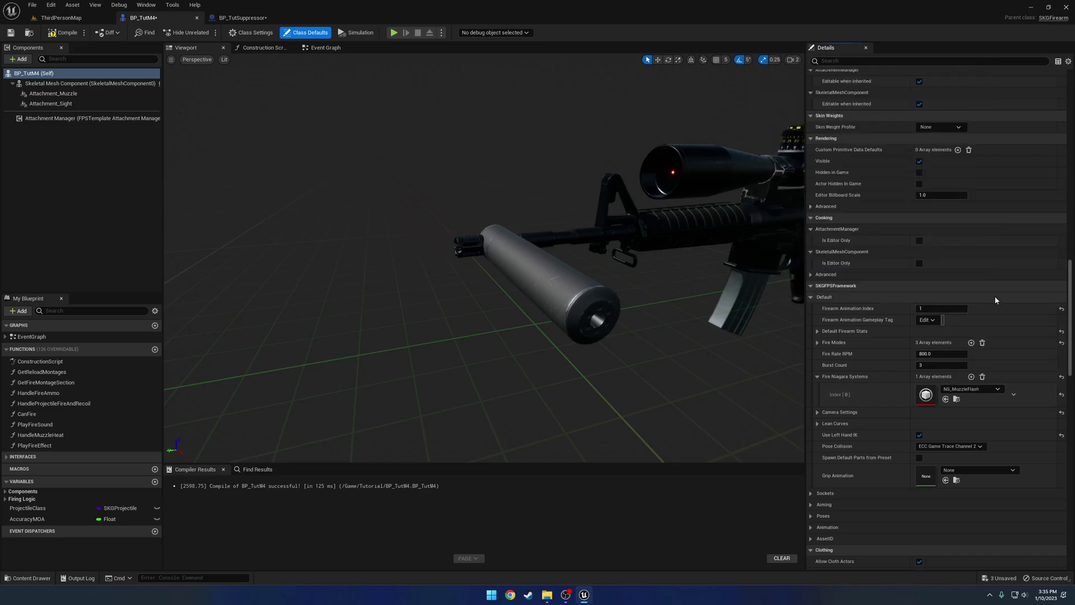
{"action": "left_click", "coordinate": [66, 32]}
Clear Attachment_Muzzle's Default Attachment to None and compile BP_TutM4.
{"action": "left_click", "coordinate": [67, 94]}
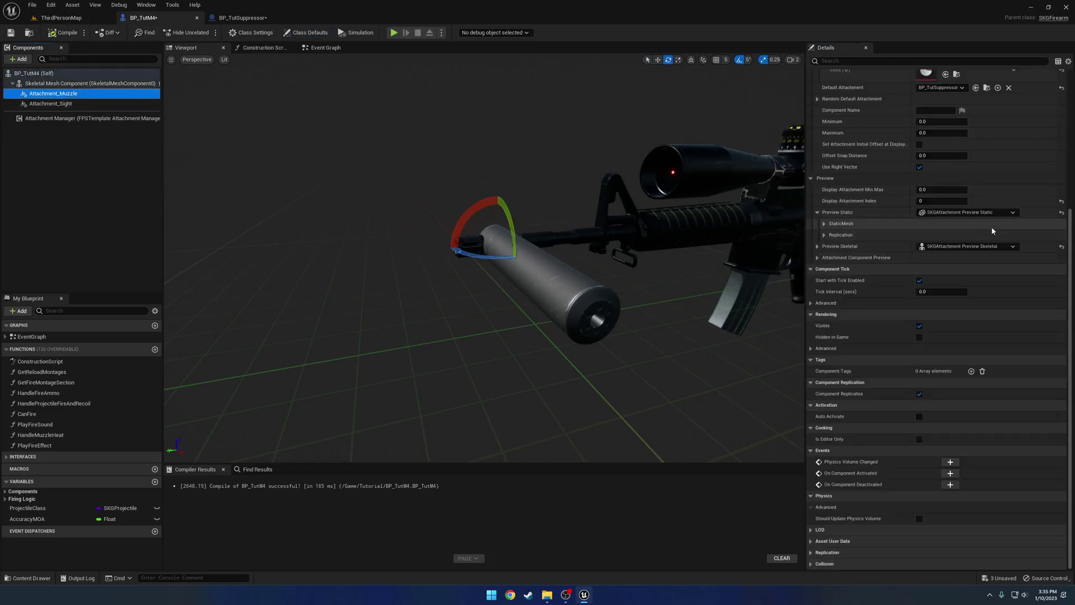
{"action": "scroll", "coordinate": [1000, 230], "scroll_direction": "up", "scroll_amount": 3}
{"action": "left_click", "coordinate": [1008, 155]}
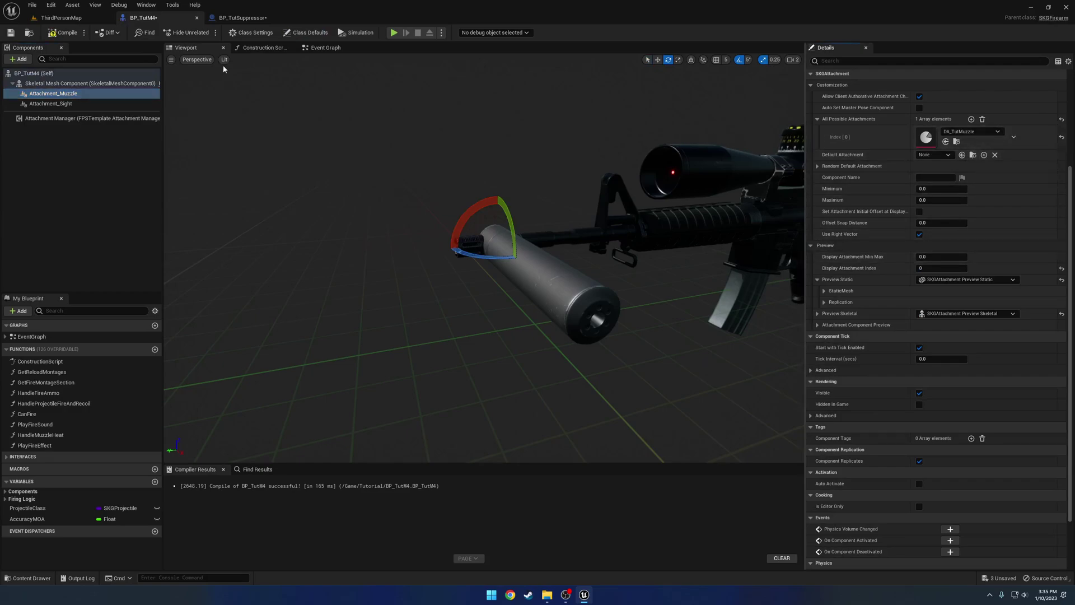
{"action": "left_click", "coordinate": [63, 35]}
Play ThirdPersonMap, fire the rifle without a suppressor to test its muzzle flash, and stop the session.
{"action": "left_click", "coordinate": [61, 18]}
{"action": "left_click", "coordinate": [186, 32]}
{"action": "left_click", "coordinate": [429, 263]}
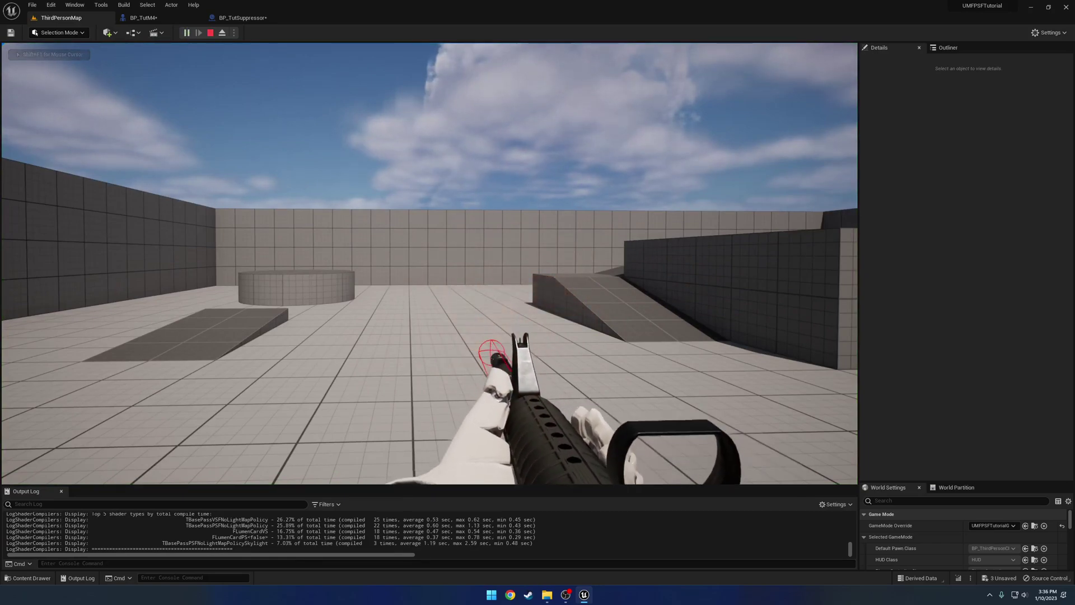
{"action": "key", "text": "Escape"}
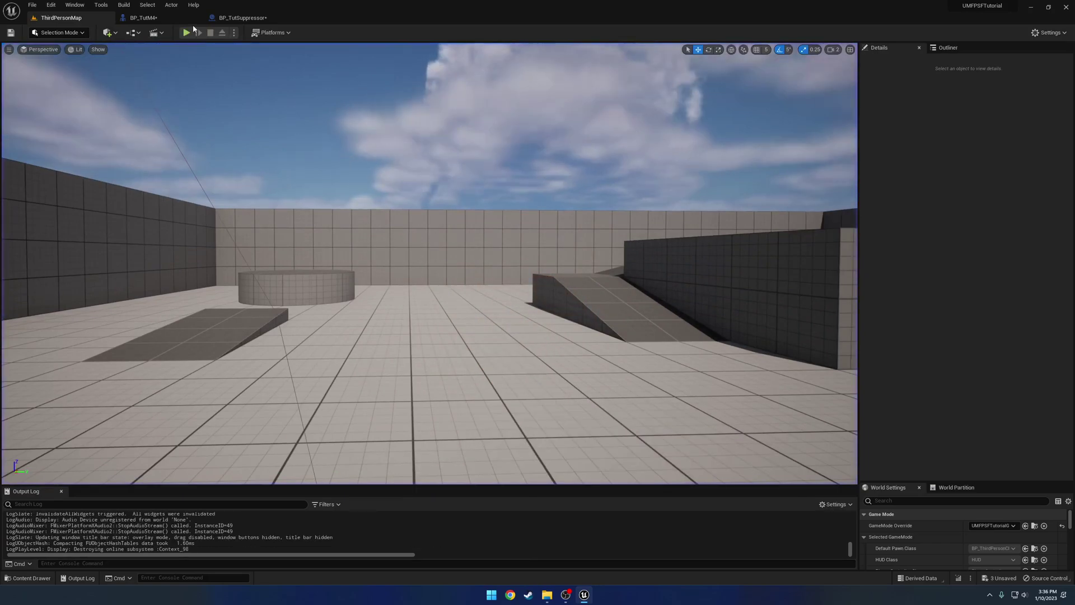
Add an element to BP_TutSuppressor's Fire Niagara Systems and assign NS_SuppressorFlash to it, collapsing the Replication category.
{"action": "left_click", "coordinate": [241, 23]}
{"action": "left_click", "coordinate": [56, 73]}
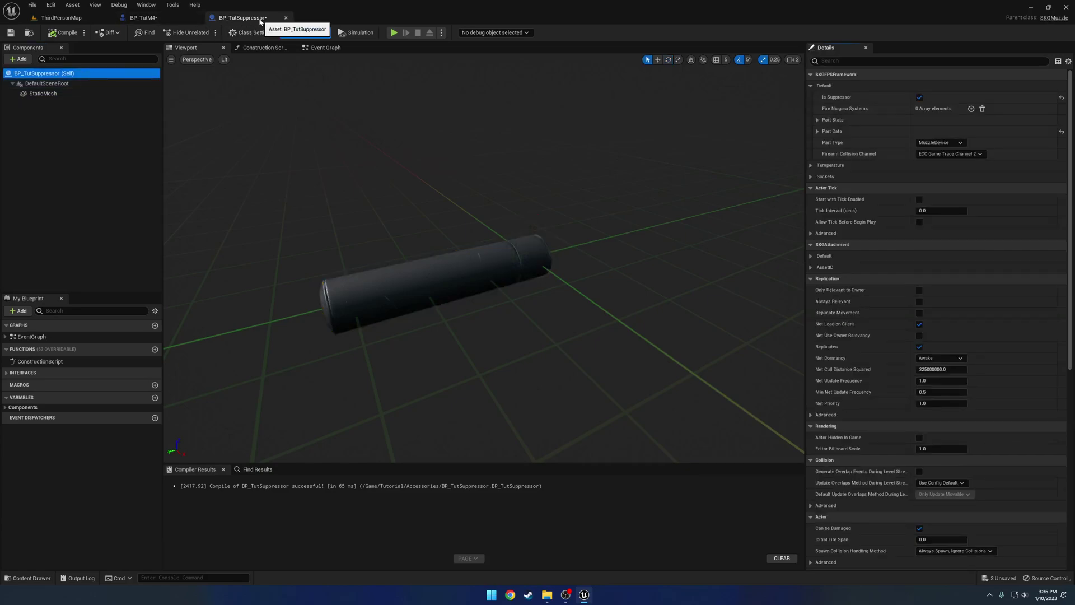
{"action": "left_click", "coordinate": [811, 257]}
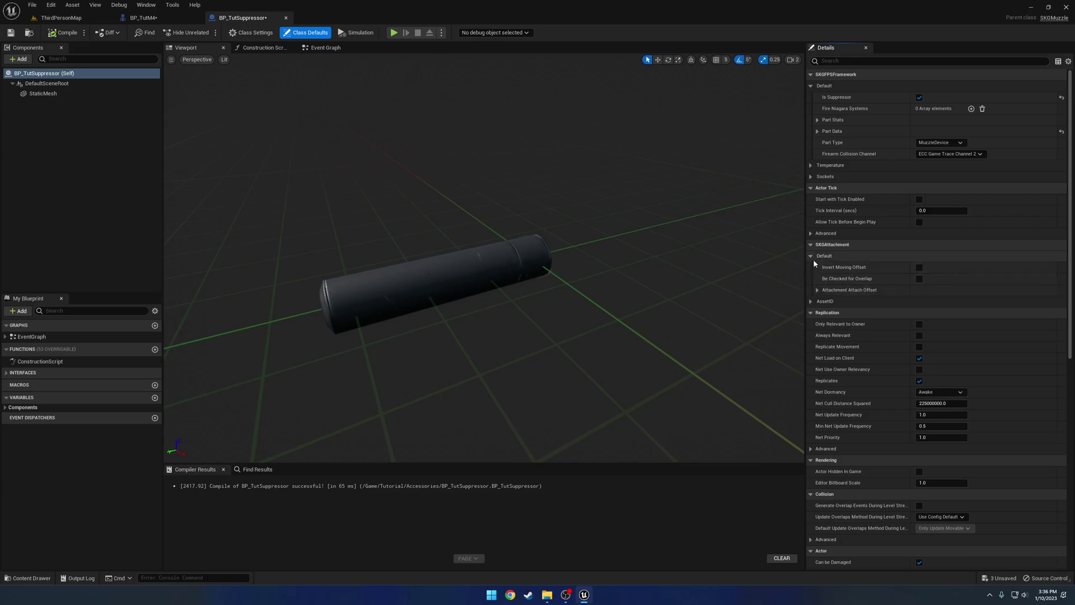
{"action": "left_click", "coordinate": [812, 257]}
{"action": "left_click", "coordinate": [812, 279]}
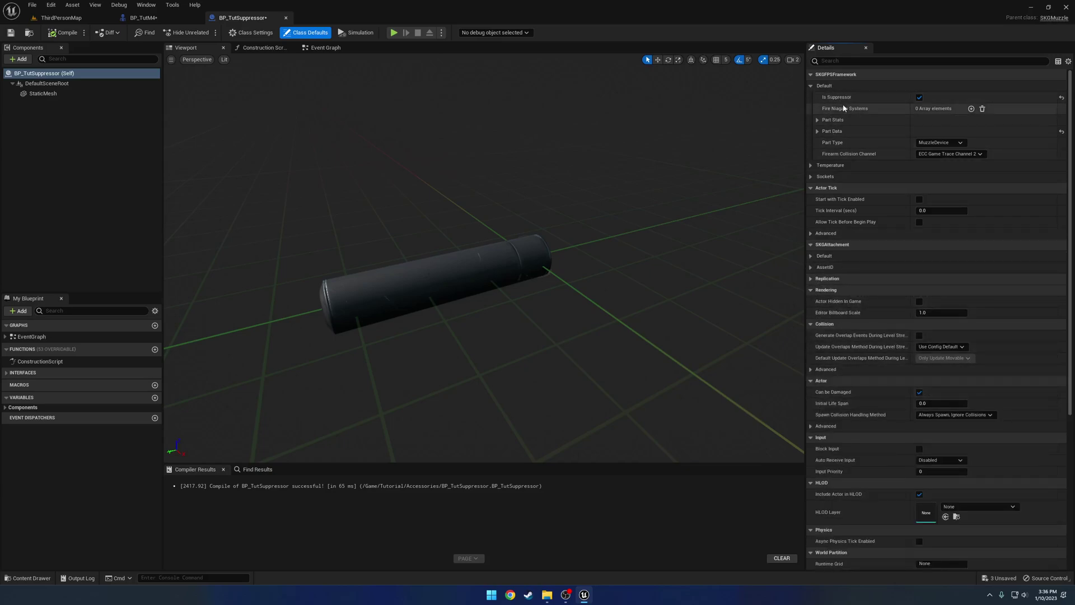
{"action": "left_click", "coordinate": [971, 108]}
{"action": "left_click", "coordinate": [977, 120]}
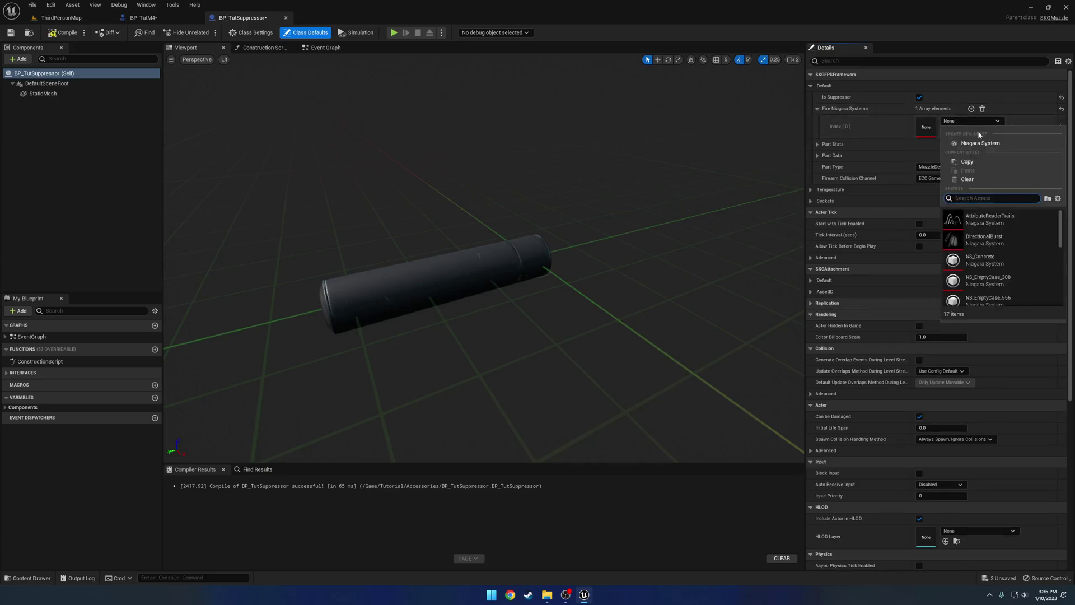
{"action": "type", "text": "suppr"}
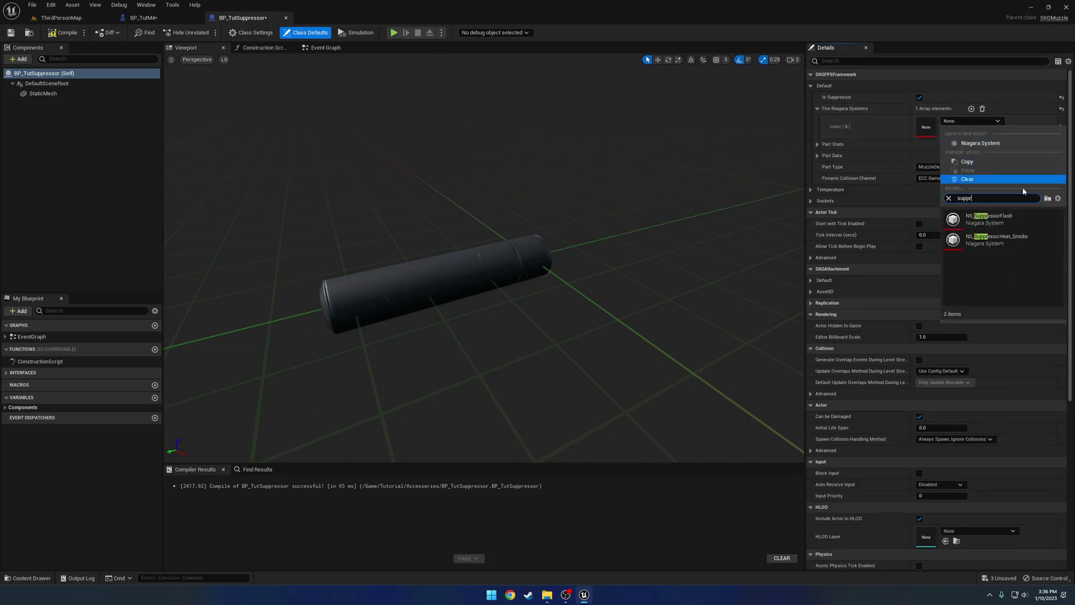
{"action": "left_click", "coordinate": [1011, 221]}
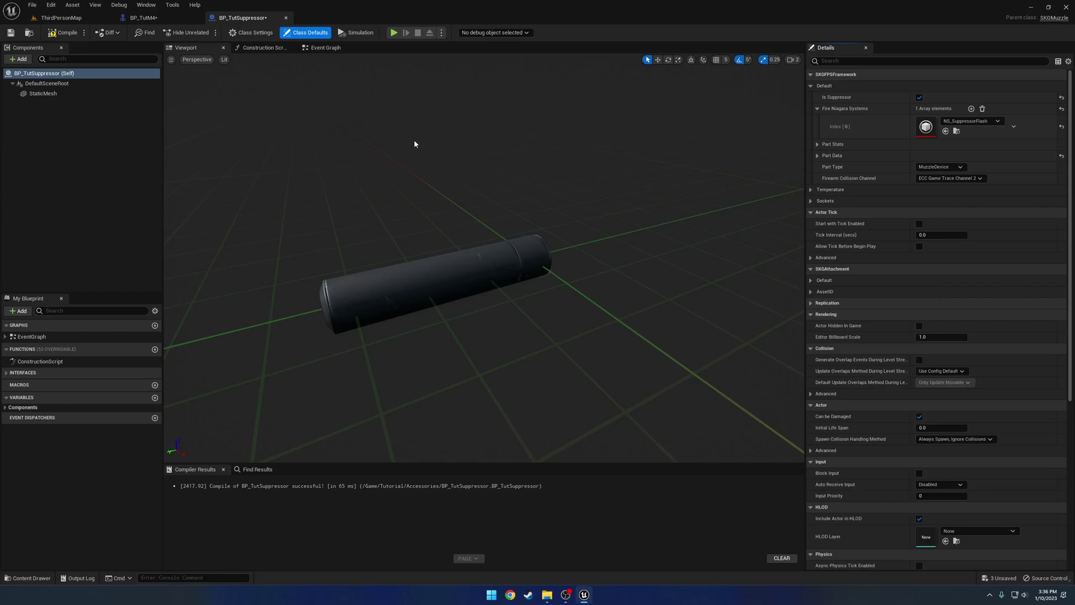
Set Attachment_Muzzle's Default Attachment in BP_TutM4 to BP_TutSuppressor.
{"action": "left_click", "coordinate": [140, 18]}
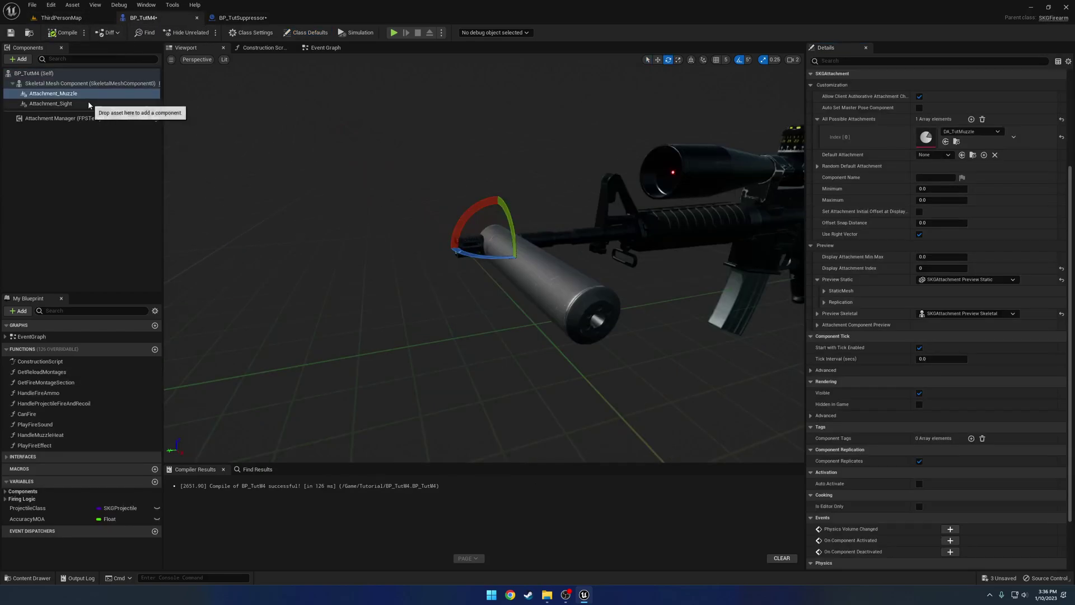
{"action": "left_click", "coordinate": [933, 155]}
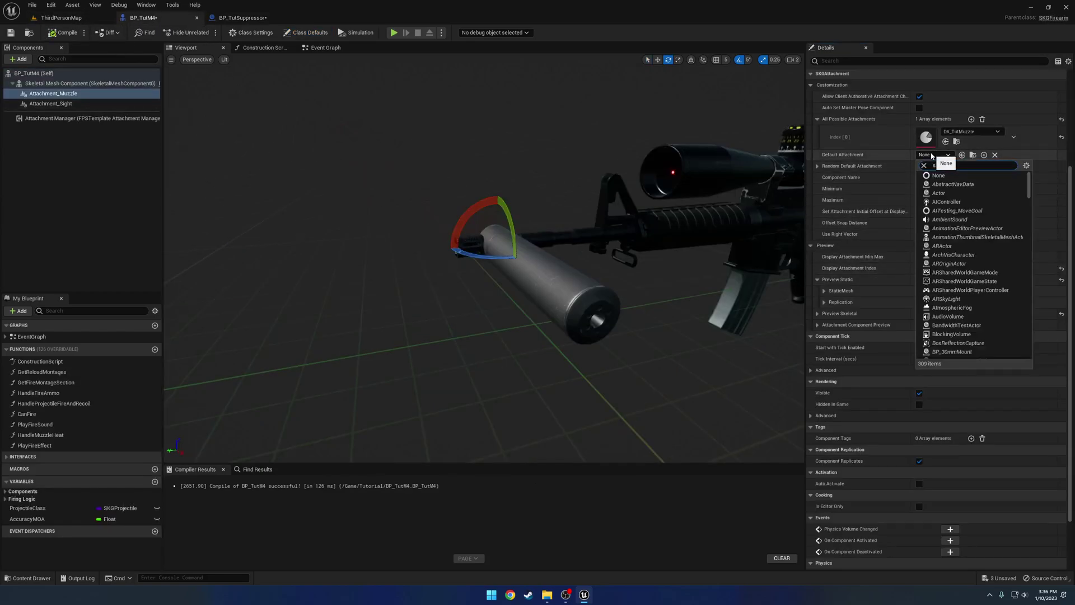
{"action": "type", "text": "suppress"}
{"action": "left_click", "coordinate": [972, 211]}
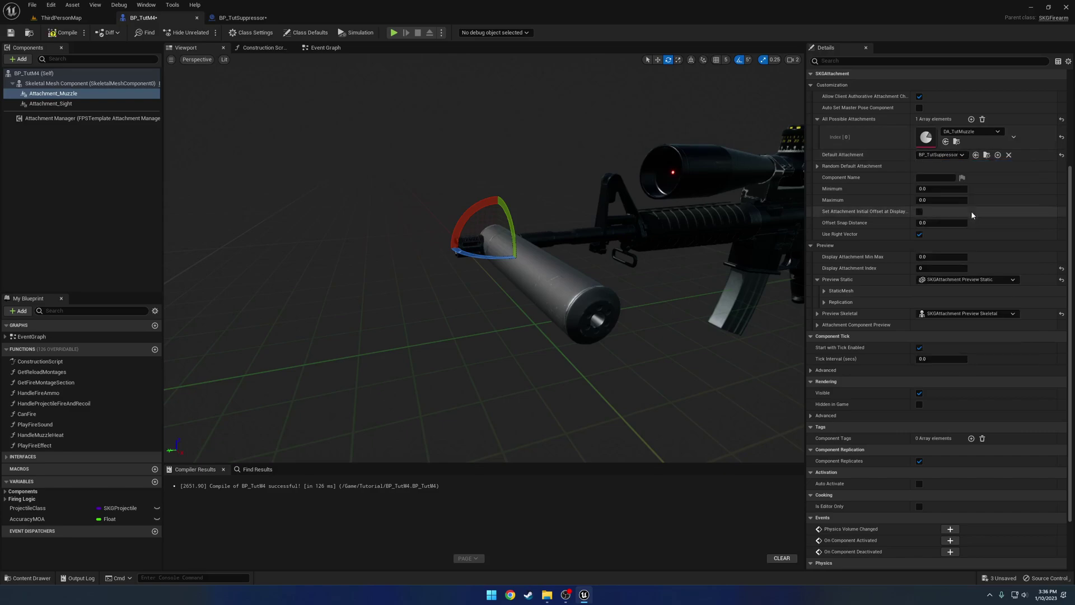
Play ThirdPersonMap, fire the suppressed rifle to test its flash effect, and stop the session.
{"action": "left_click", "coordinate": [63, 19]}
{"action": "left_click", "coordinate": [186, 32]}
{"action": "key", "text": "w"}
{"action": "left_click", "coordinate": [430, 263]}
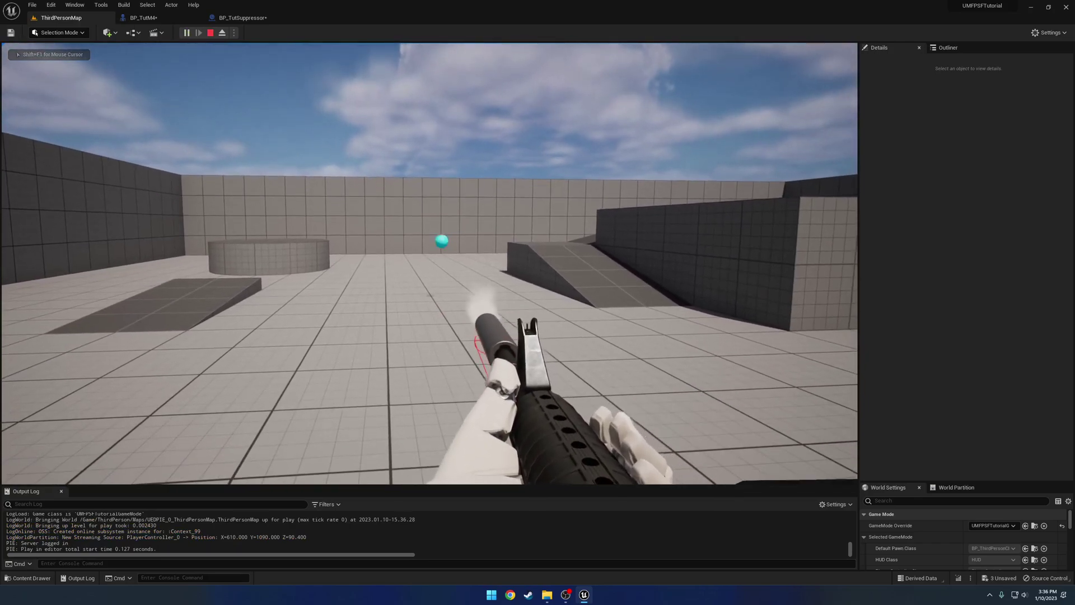
{"action": "left_click", "coordinate": [429, 263]}
{"action": "right_click", "coordinate": [429, 263]}
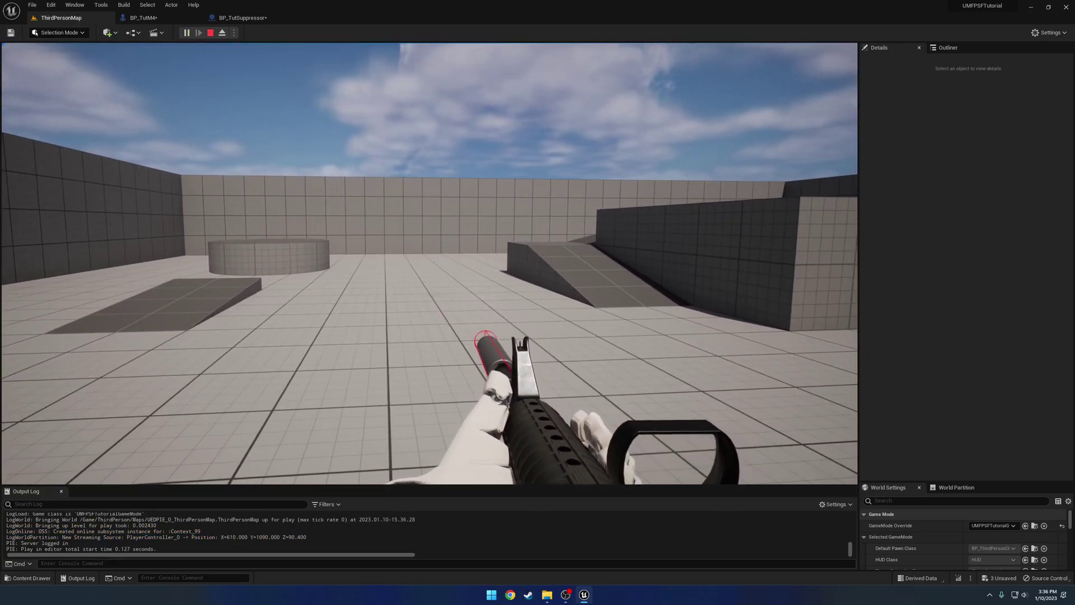
{"action": "key", "text": "Escape"}
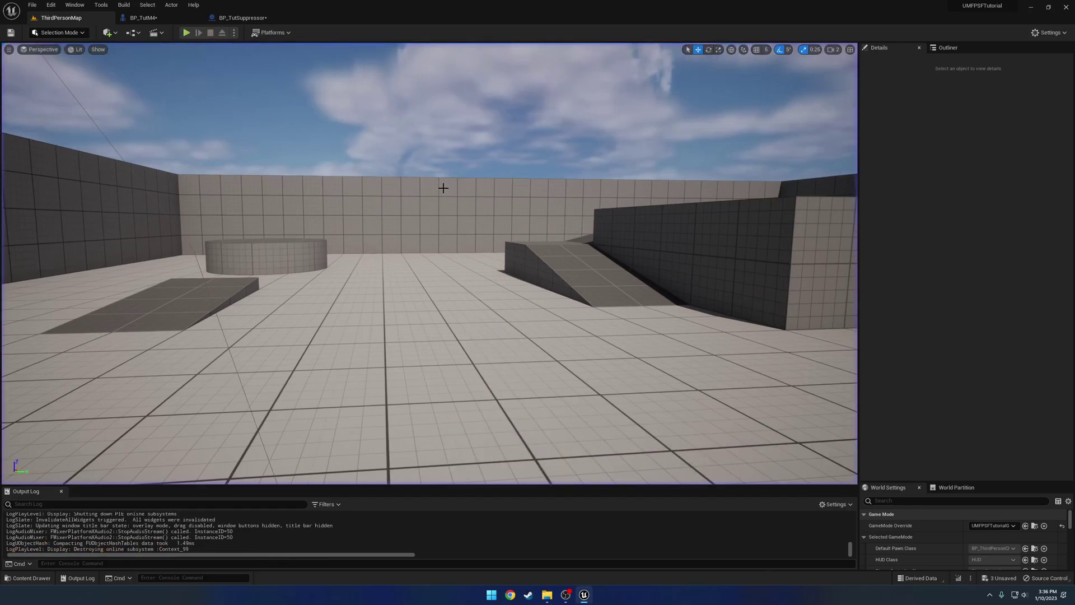
{"action": "key", "text": "s"}
{"action": "right_click_drag", "start_coordinate": [451, 308], "coordinate": [706, 300]}
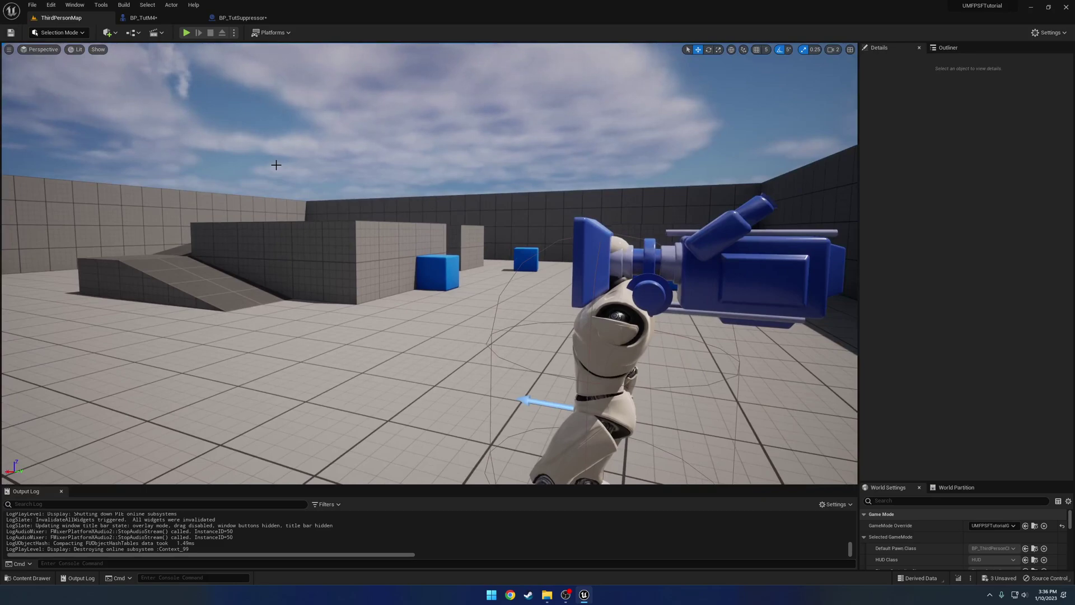
Examine the Handle Muzzle Heat function called by Event Fire in BP_TutM4's event graph, and return to the graph.
{"action": "left_click", "coordinate": [143, 18]}
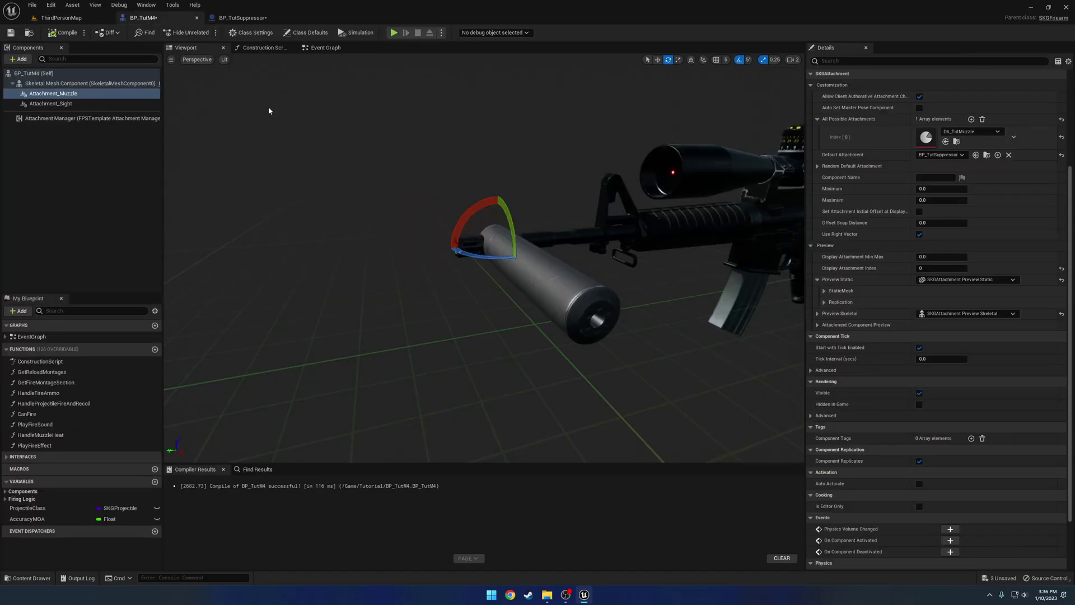
{"action": "left_click", "coordinate": [330, 48]}
{"action": "scroll", "coordinate": [482, 179], "scroll_direction": "up", "scroll_amount": 3}
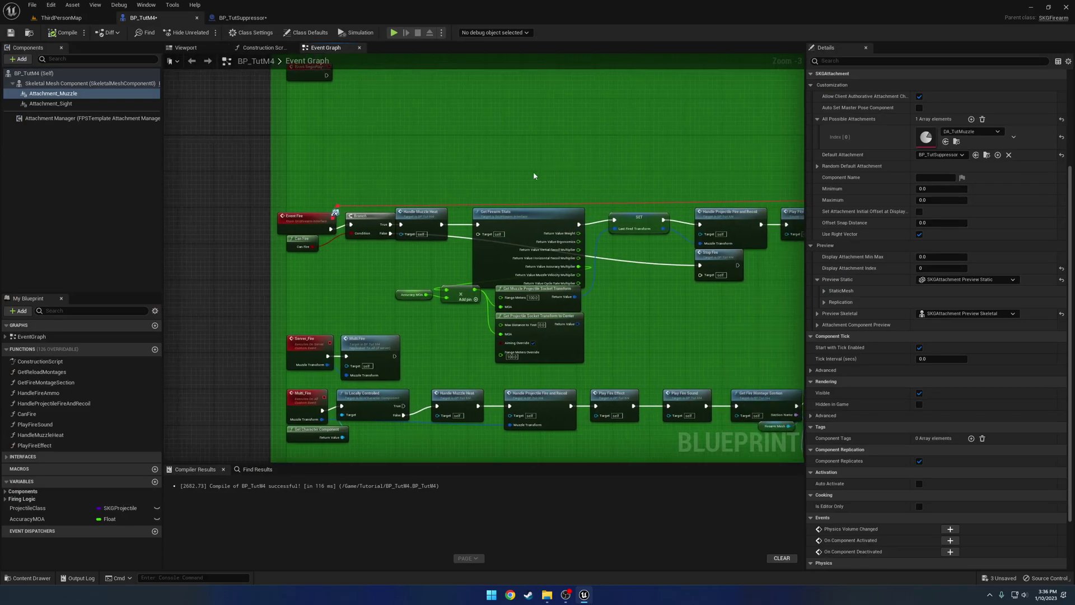
{"action": "left_click_drag", "start_coordinate": [385, 224], "coordinate": [399, 225]}
{"action": "right_click_drag", "start_coordinate": [550, 215], "coordinate": [471, 219]}
{"action": "double_click", "coordinate": [332, 242]}
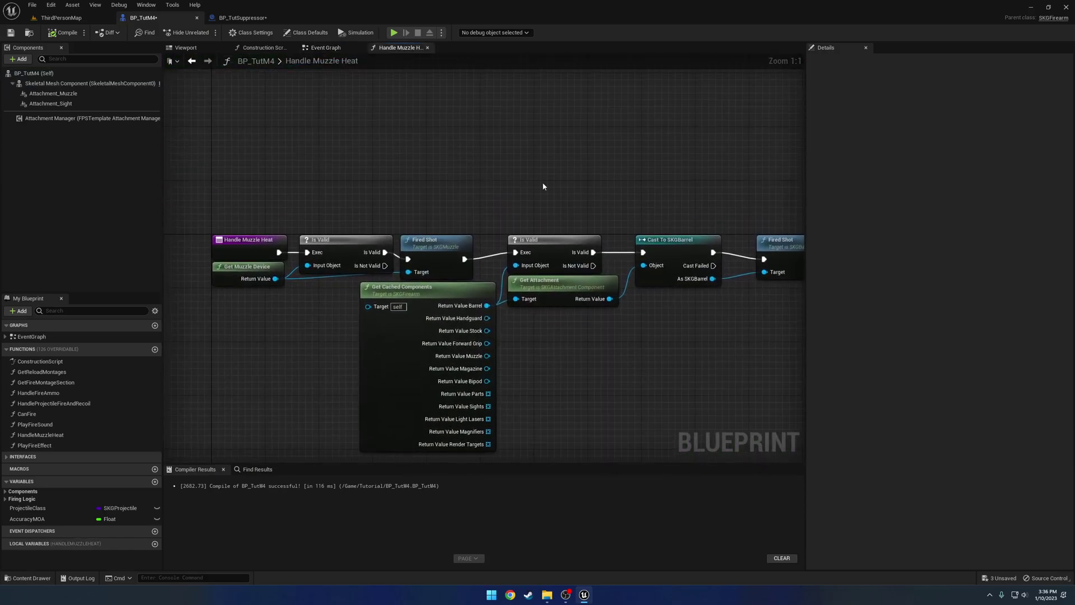
{"action": "key", "text": "alt+Left"}
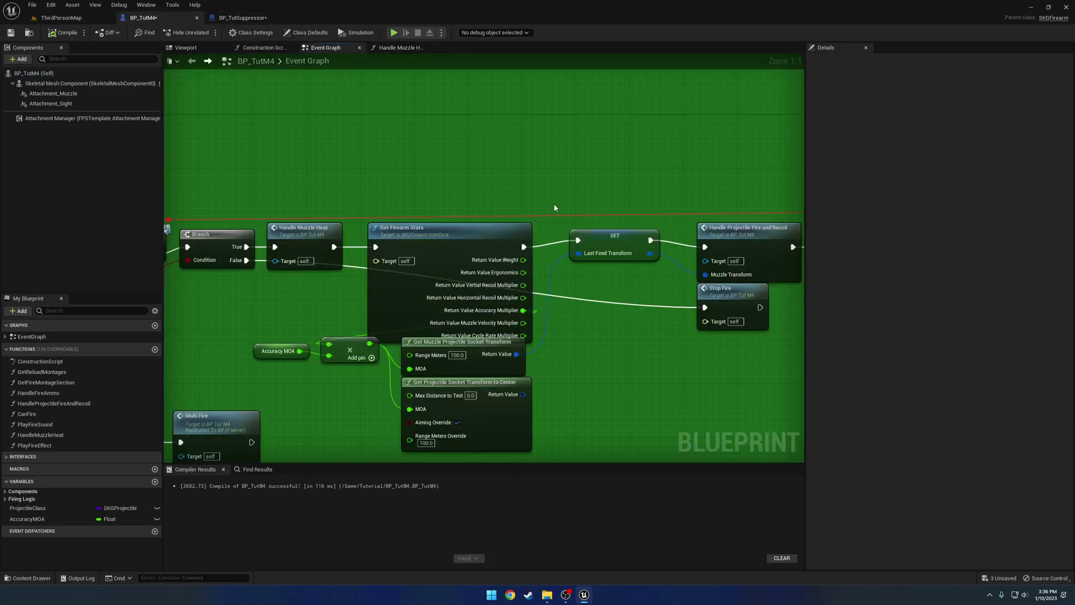
Examine the Handle Projectile Fire and Recoil function from its actor spawn through its recoil multipliers, and return to the event graph.
{"action": "right_click_drag", "start_coordinate": [554, 206], "coordinate": [390, 194]}
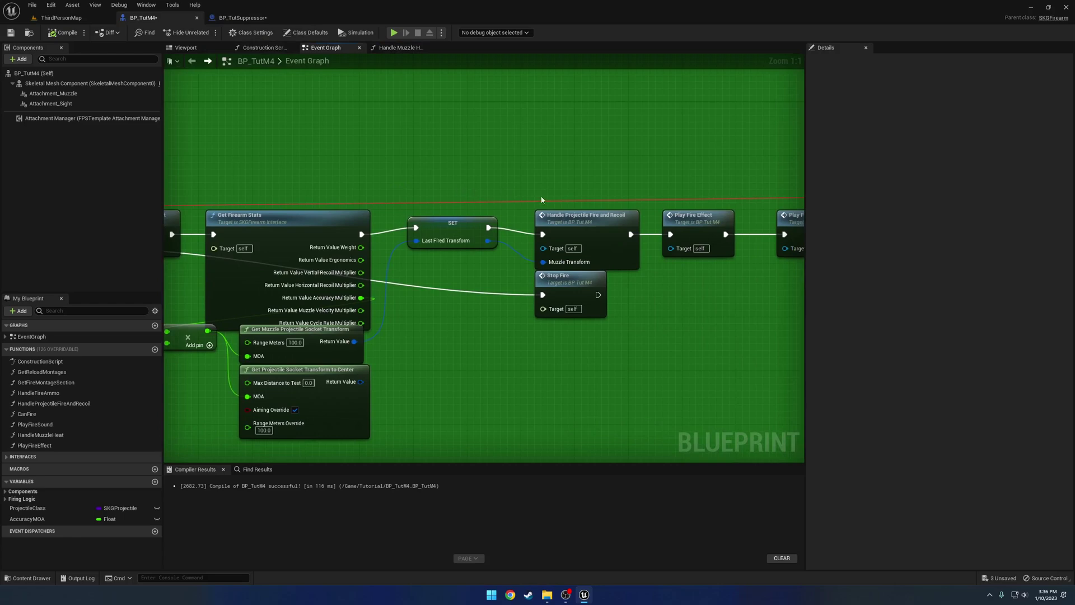
{"action": "right_click_drag", "start_coordinate": [549, 202], "coordinate": [477, 197]}
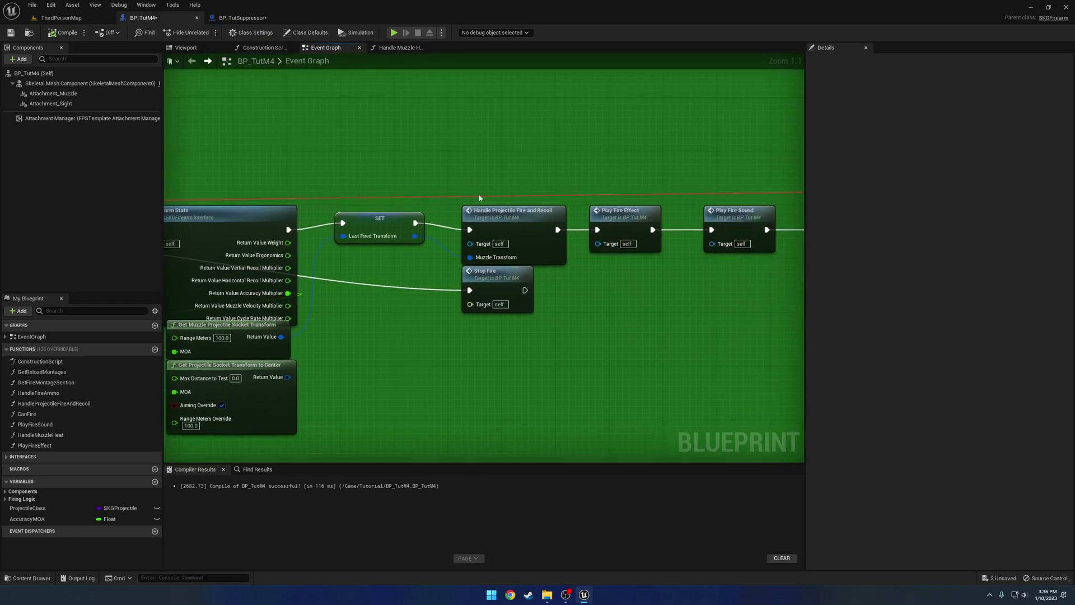
{"action": "double_click", "coordinate": [524, 222]}
{"action": "scroll", "coordinate": [557, 265], "scroll_direction": "up", "scroll_amount": 5}
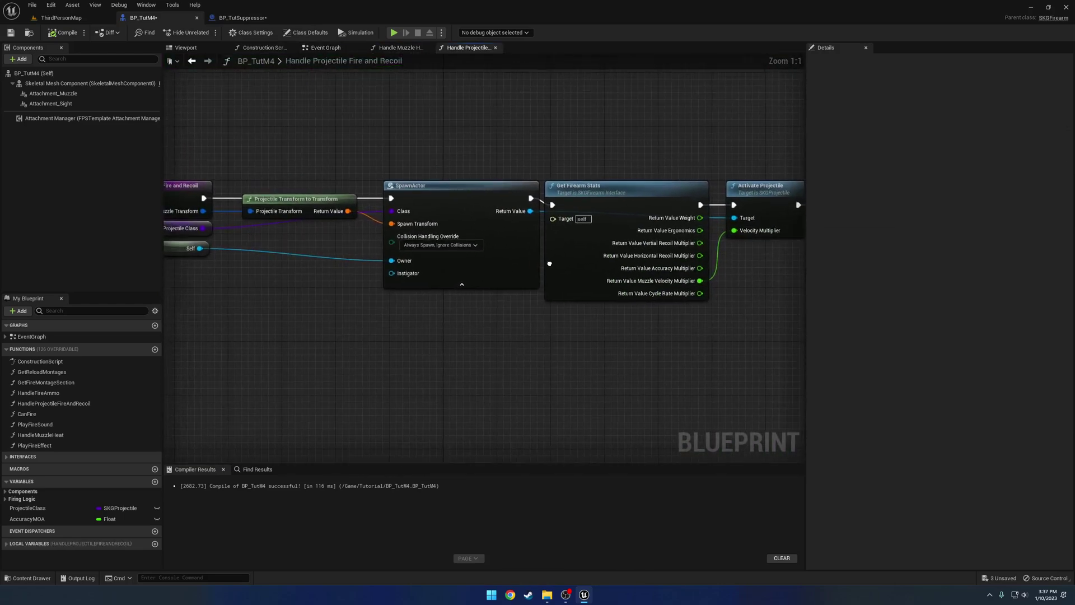
{"action": "right_click_drag", "start_coordinate": [558, 265], "coordinate": [251, 288]}
{"action": "right_click_drag", "start_coordinate": [614, 304], "coordinate": [258, 299]}
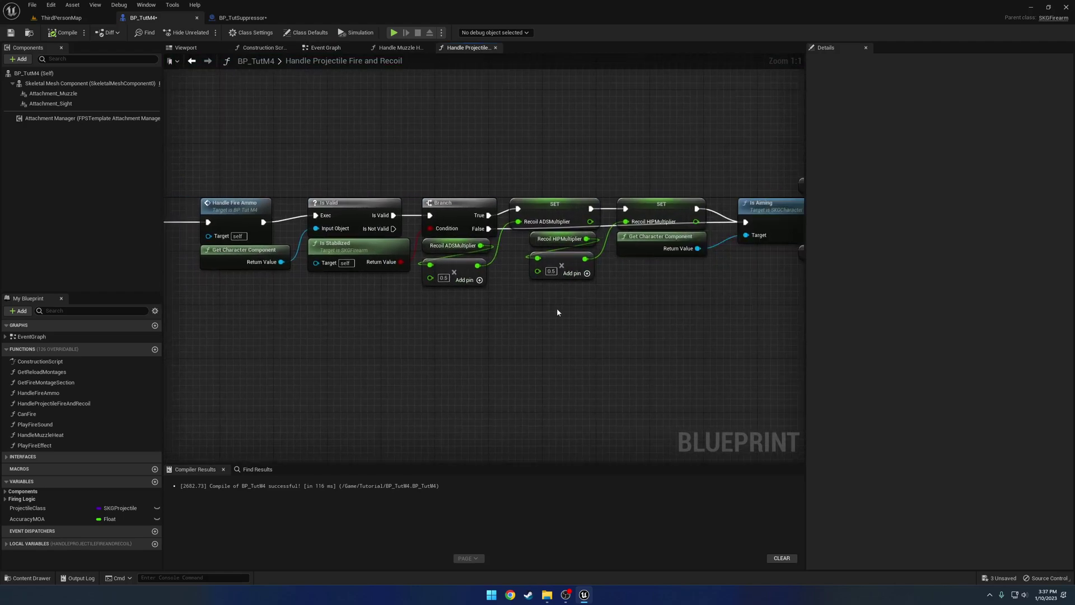
{"action": "key", "text": "alt+Left"}
Examine how Play Fire Effect spawns the fire Niagara system at the muzzle socket, close it, and return to the event graph.
{"action": "double_click", "coordinate": [639, 231]}
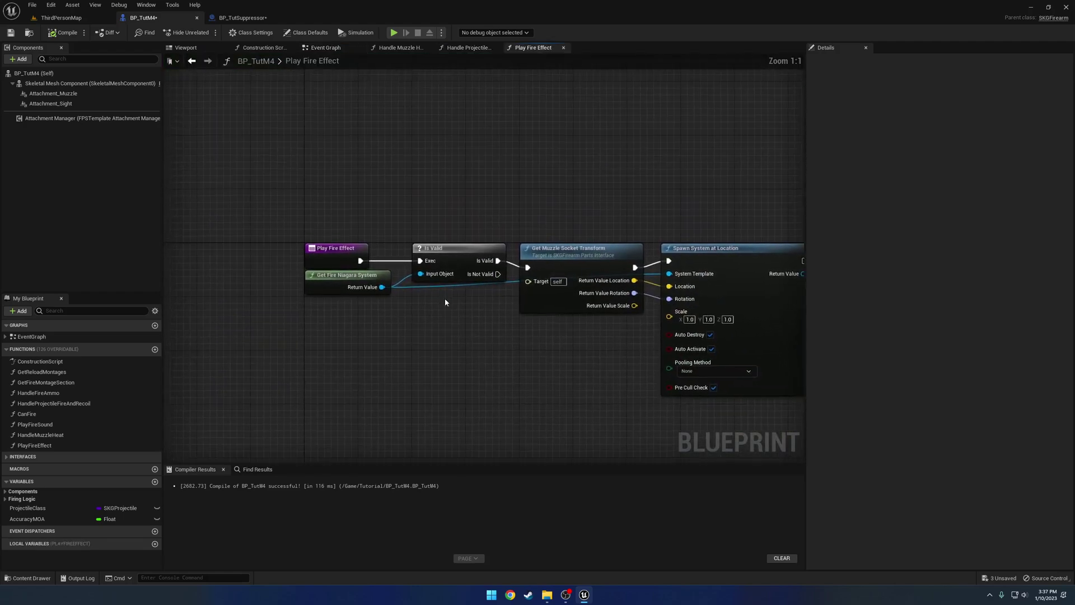
{"action": "left_click", "coordinate": [352, 288]}
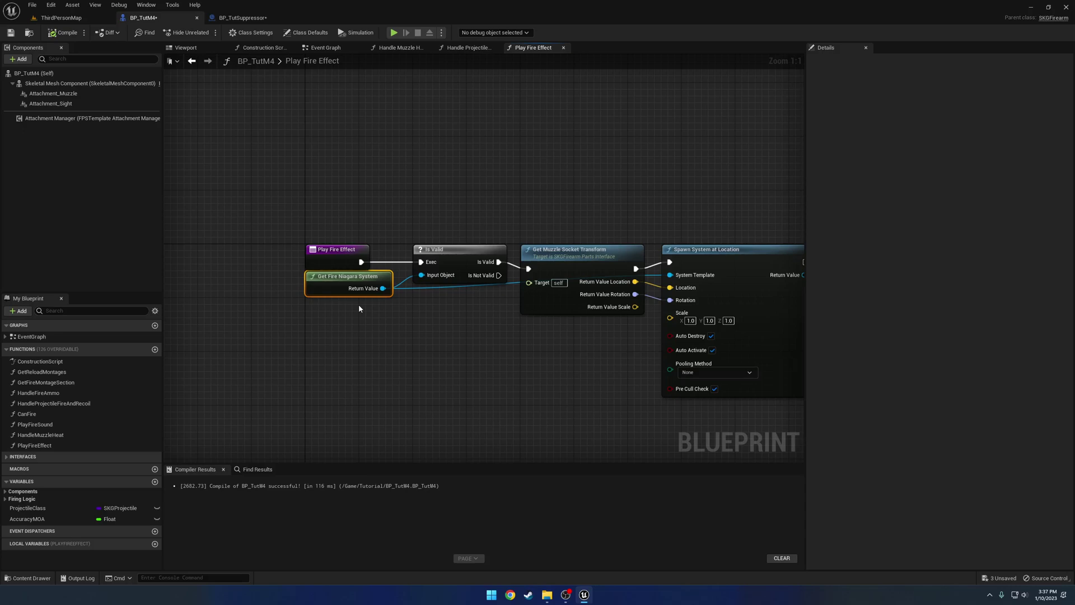
{"action": "right_click_drag", "start_coordinate": [496, 330], "coordinate": [395, 319]}
{"action": "left_click", "coordinate": [604, 359]}
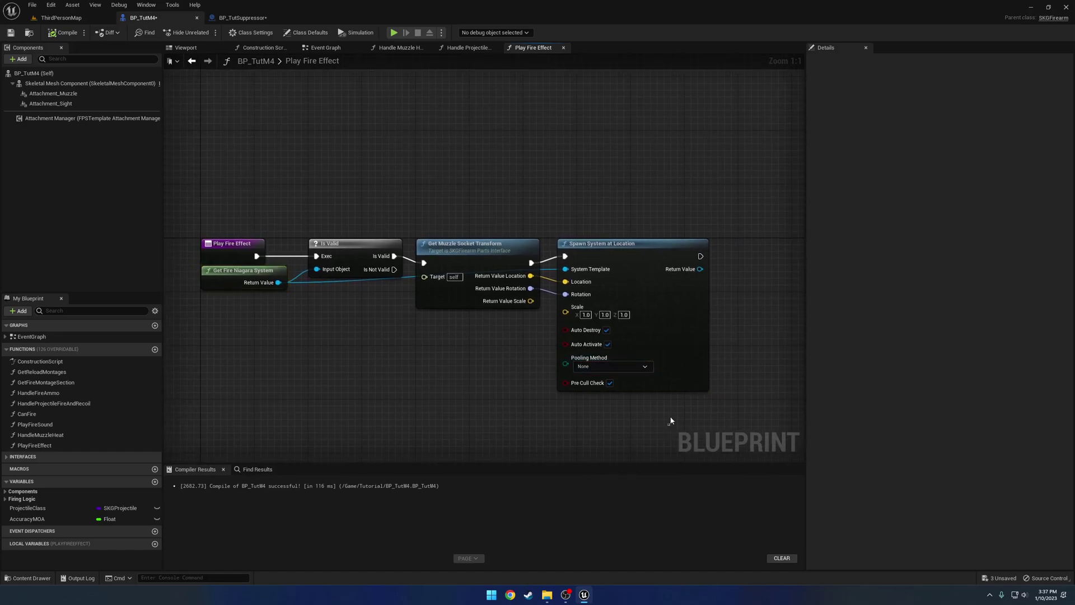
{"action": "left_click", "coordinate": [563, 48]}
{"action": "right_click_drag", "start_coordinate": [539, 159], "coordinate": [442, 185]}
{"action": "key", "text": "alt+Left"}
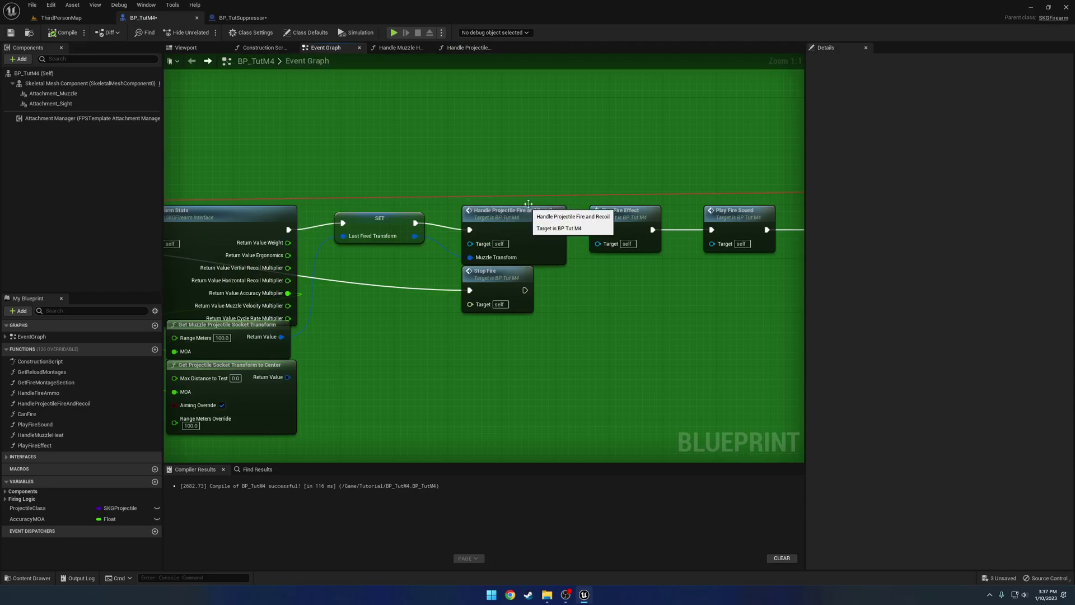
Inspect the Is Suppressed branches in the Play Fire Sound function and move the unsuppressed Play Sound Delayed node slightly down.
{"action": "right_click_drag", "start_coordinate": [530, 205], "coordinate": [320, 190]}
{"action": "double_click", "coordinate": [540, 217]}
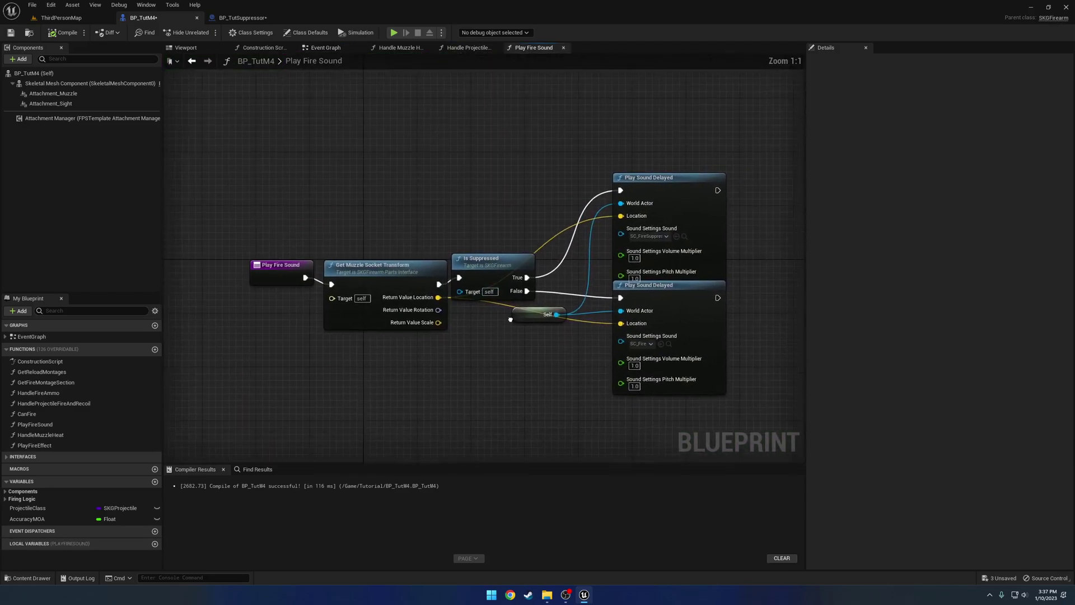
{"action": "right_click_drag", "start_coordinate": [505, 318], "coordinate": [471, 310]}
{"action": "left_click", "coordinate": [462, 263]}
{"action": "left_click_drag", "start_coordinate": [457, 269], "coordinate": [456, 267]}
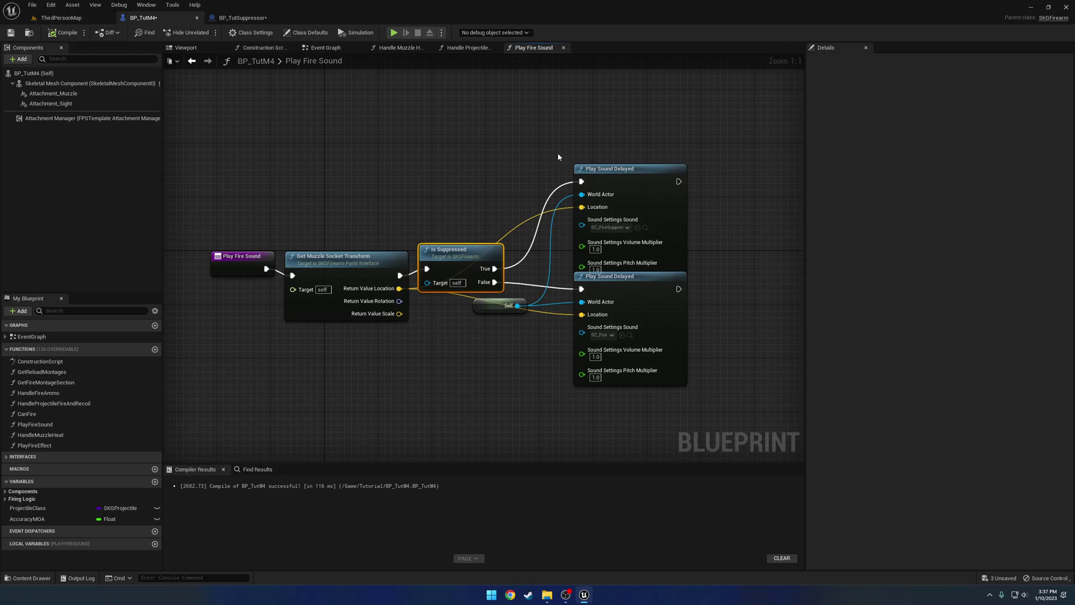
{"action": "left_click", "coordinate": [638, 197]}
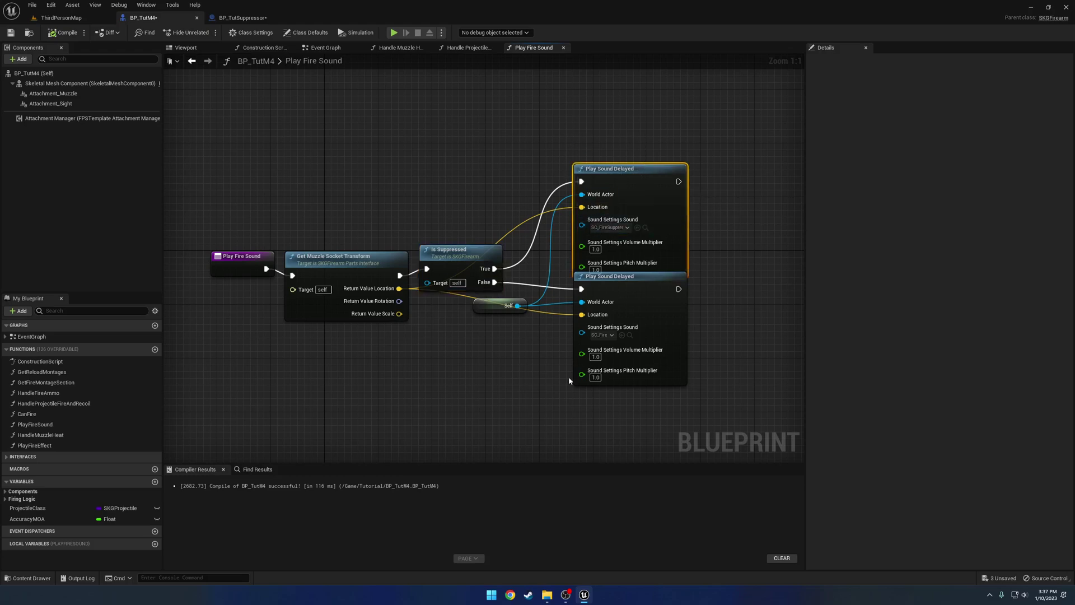
{"action": "left_click", "coordinate": [656, 305]}
{"action": "left_click_drag", "start_coordinate": [657, 306], "coordinate": [657, 313]}
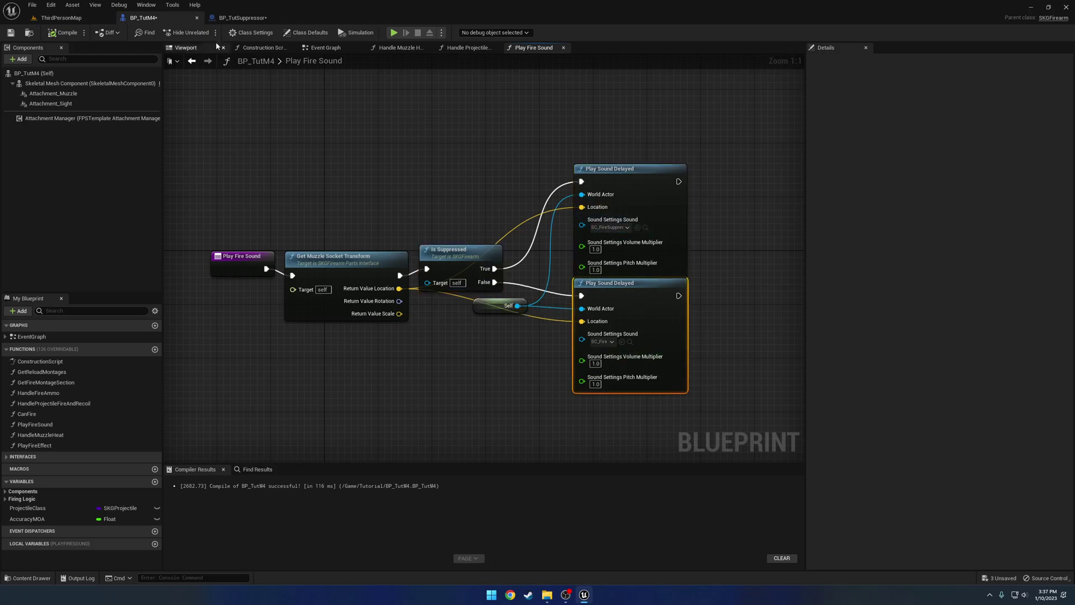
Save BP_TutM4 and view the rifle's side up close in the blueprint viewport.
{"action": "left_click", "coordinate": [187, 48]}
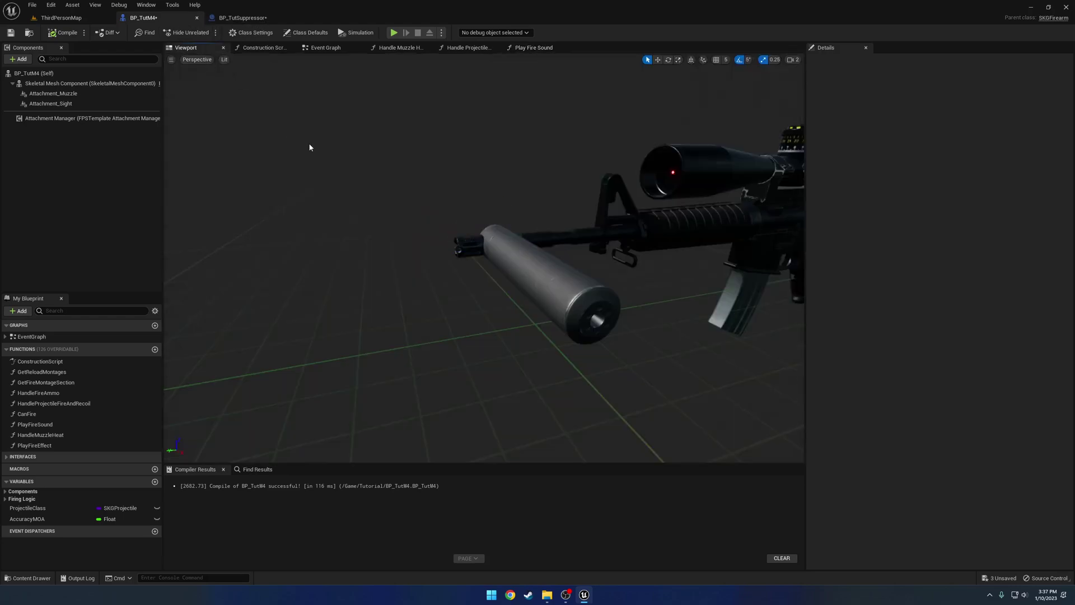
{"action": "mouse_move", "coordinate": [361, 167]}
{"action": "right_mouse_down"}
{"action": "mouse_move", "coordinate": [331, 168]}
{"action": "mouse_move", "coordinate": [366, 166]}
{"action": "right_mouse_up"}
{"action": "key", "text": "ctrl+s"}
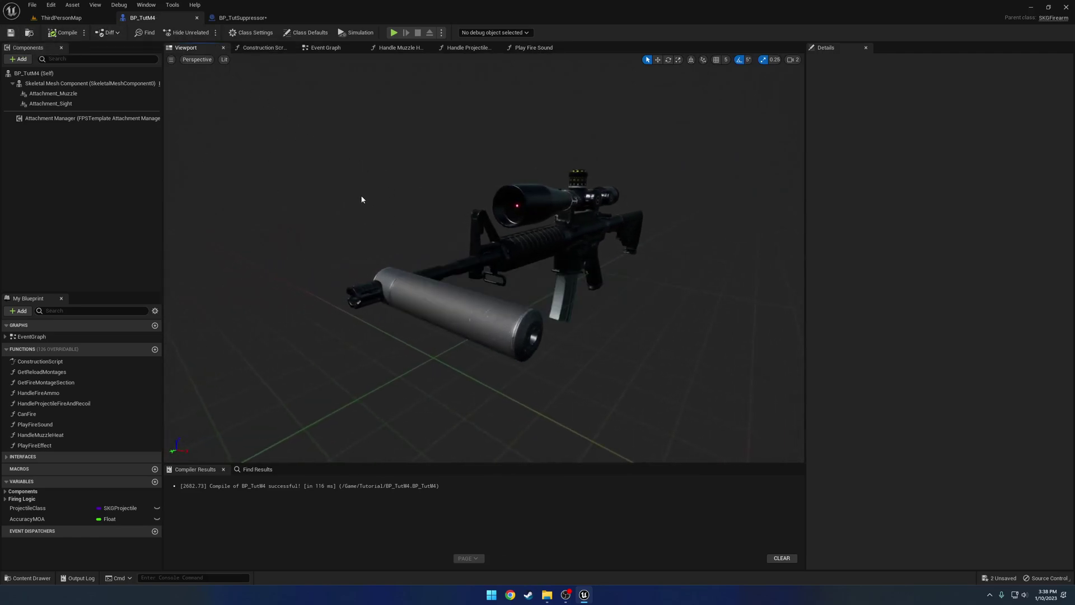
{"action": "right_click_drag", "start_coordinate": [361, 199], "coordinate": [538, 286]}
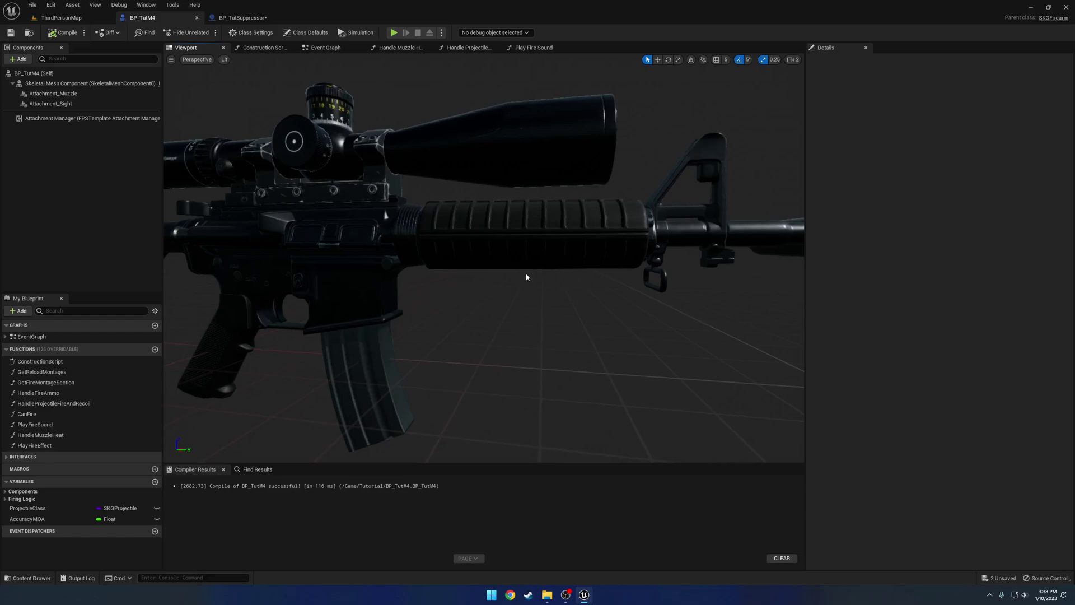
Close the BP_TutSuppressor and BP_TutM4 editors and return to ThirdPersonMap.
{"action": "left_click", "coordinate": [269, 19]}
{"action": "left_click", "coordinate": [287, 18]}
{"action": "left_click", "coordinate": [196, 17]}
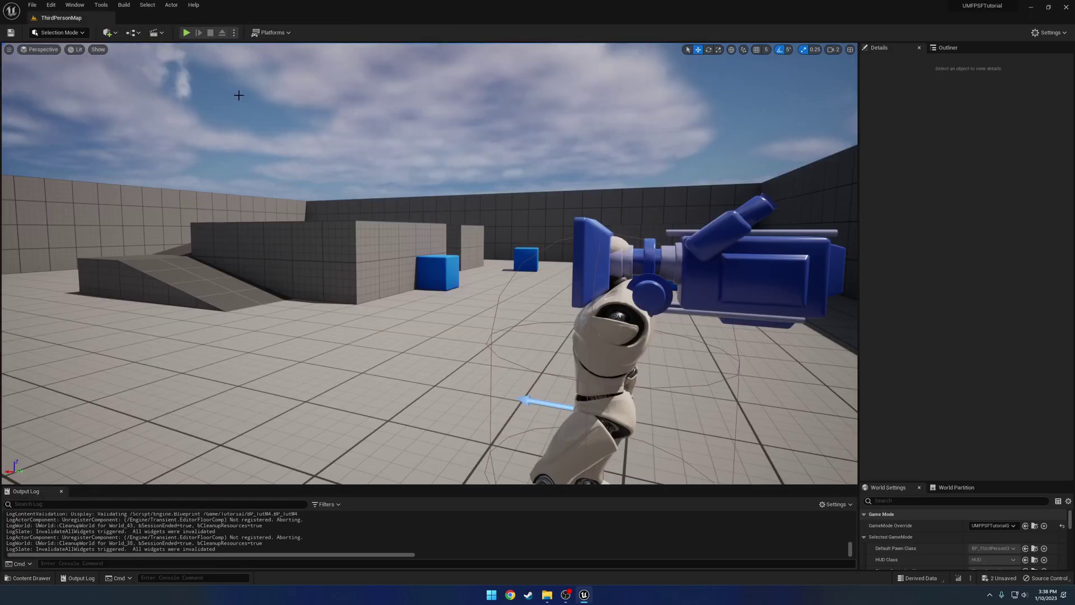
{"action": "right_click_drag", "start_coordinate": [365, 227], "coordinate": [399, 277]}
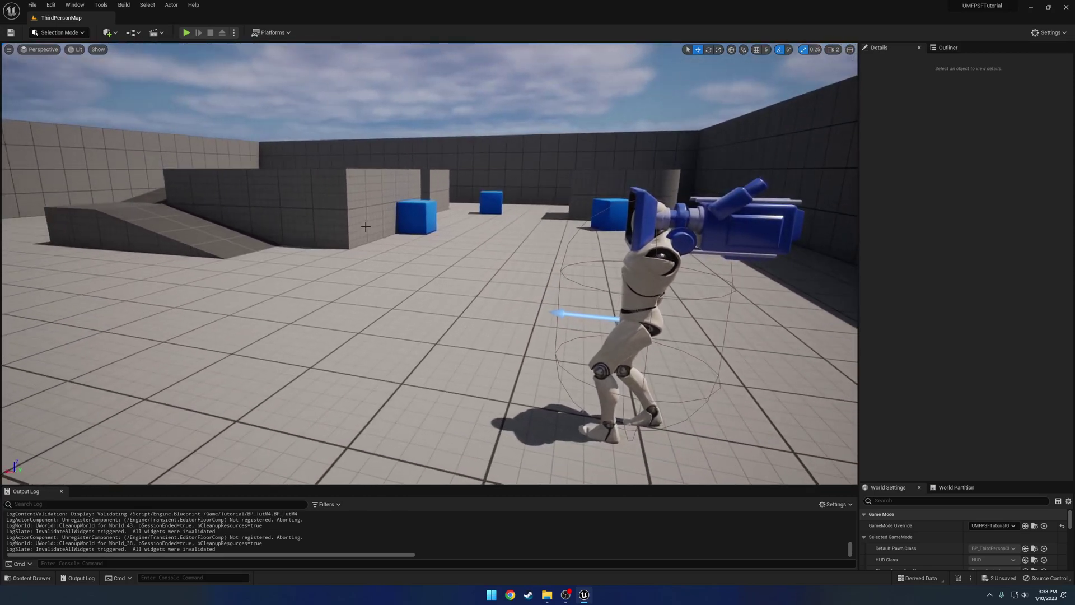